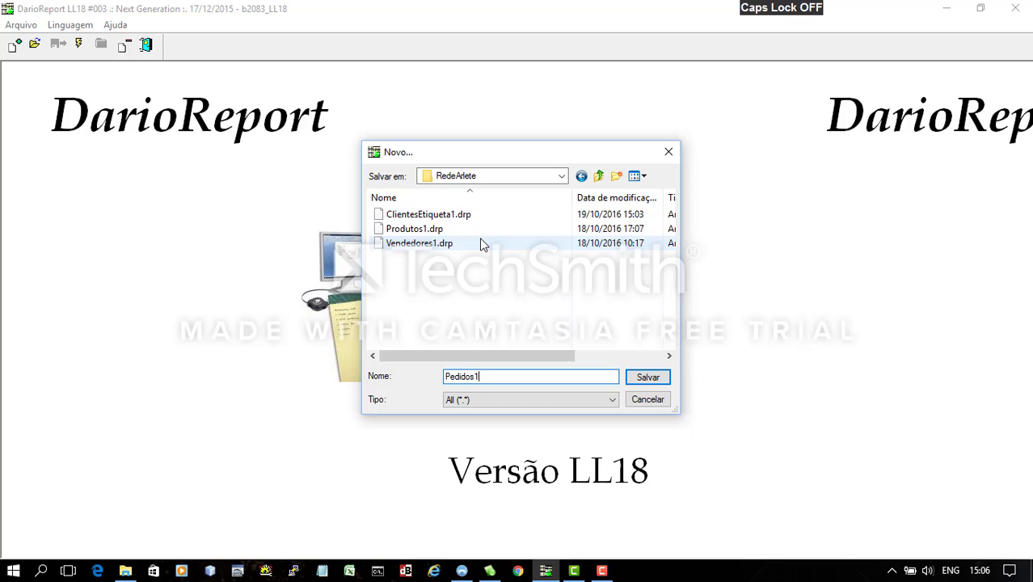
# Save the new report as Pedidos1 in the RedeArlete folder and select the REDEARLETE alias for it
pyautogui.click(645, 380)
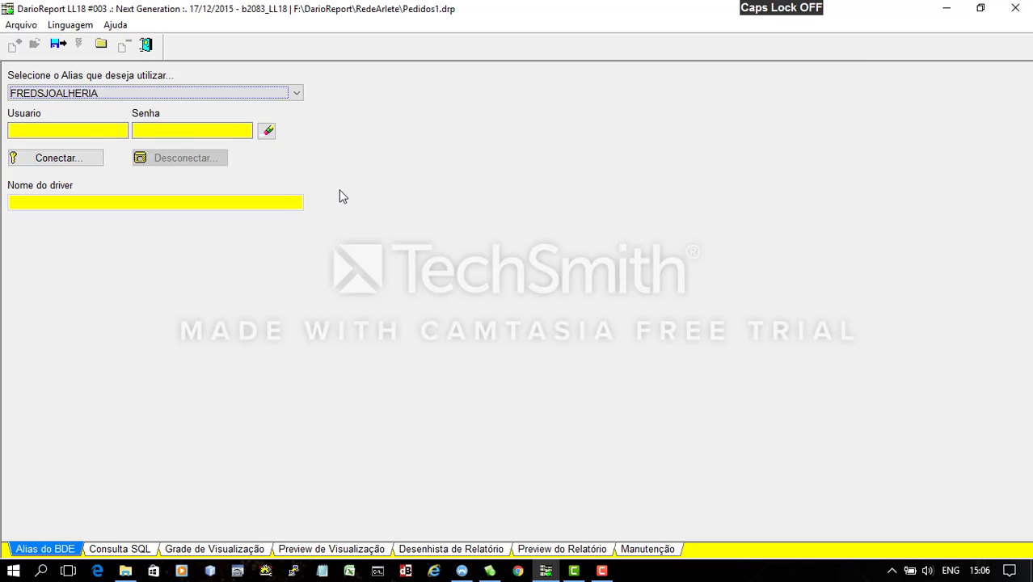
pyautogui.click(298, 97)
pyautogui.click(297, 176)
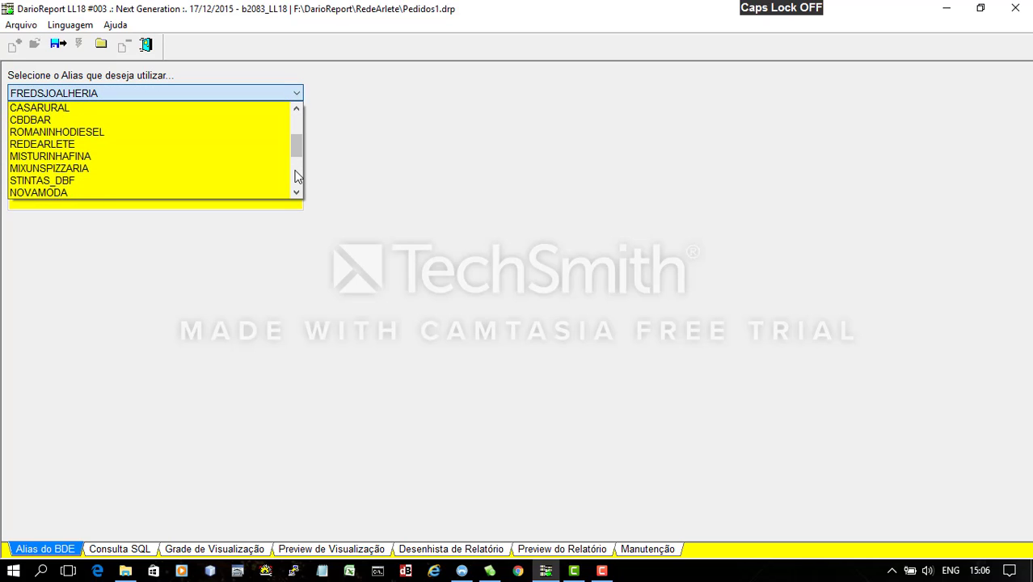
pyautogui.click(176, 147)
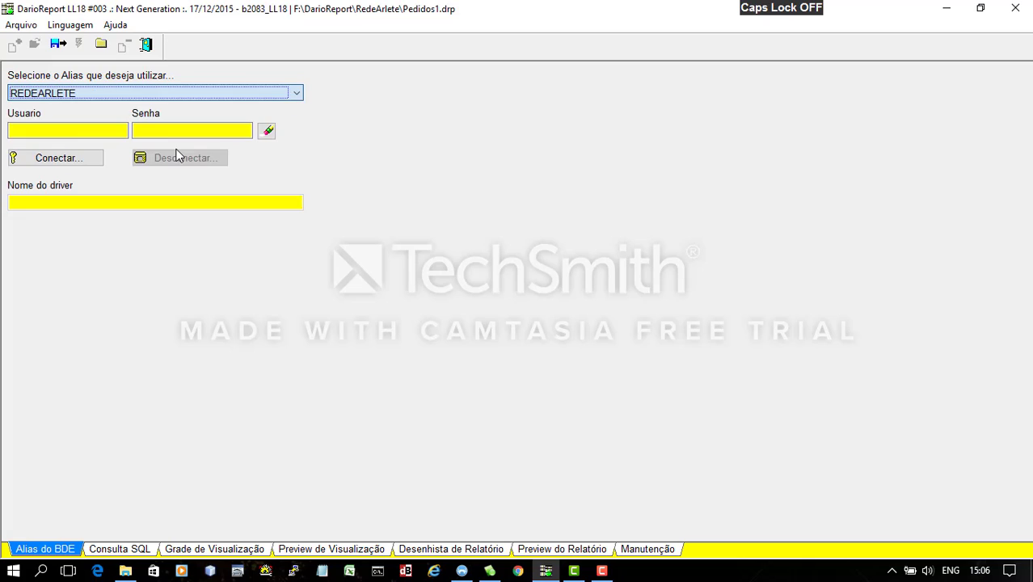
# Enter the database username and password and connect to the selected alias
pyautogui.click(73, 131)
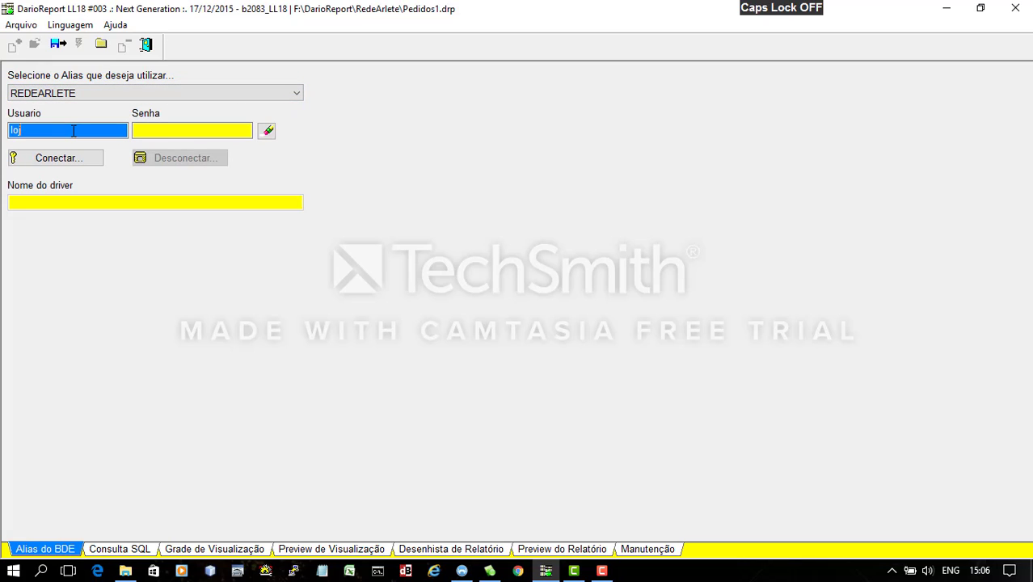
pyautogui.press('Tab')
pyautogui.write('**')
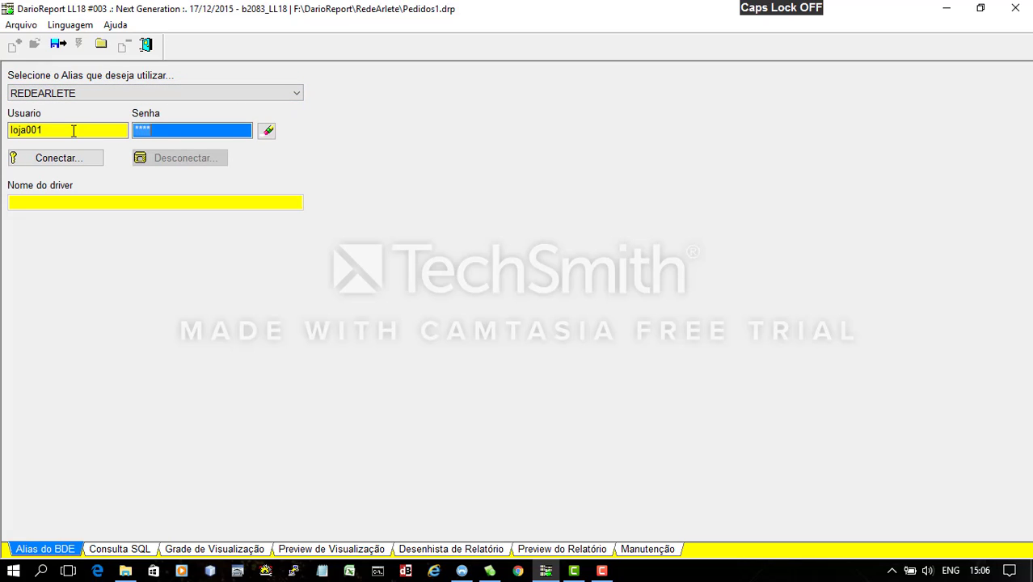
pyautogui.click(74, 159)
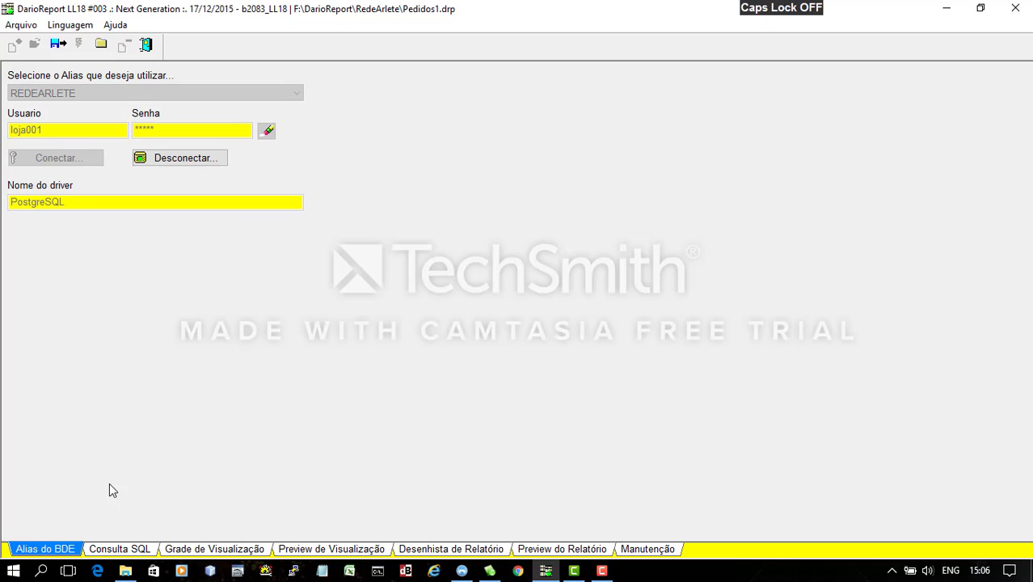
# Choose pedidos1 as the source table in the SQL query designer
pyautogui.click(127, 549)
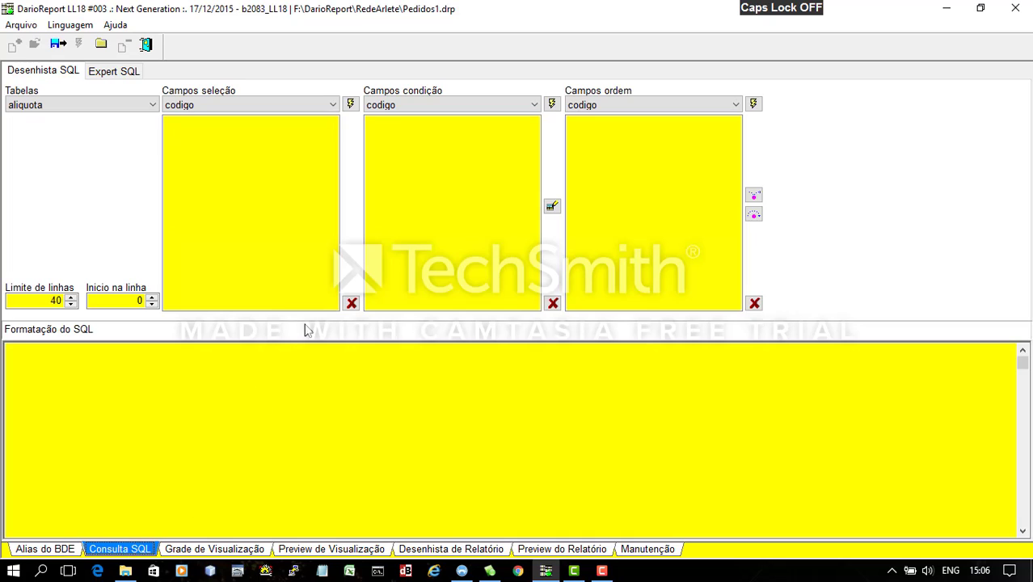
pyautogui.click(151, 105)
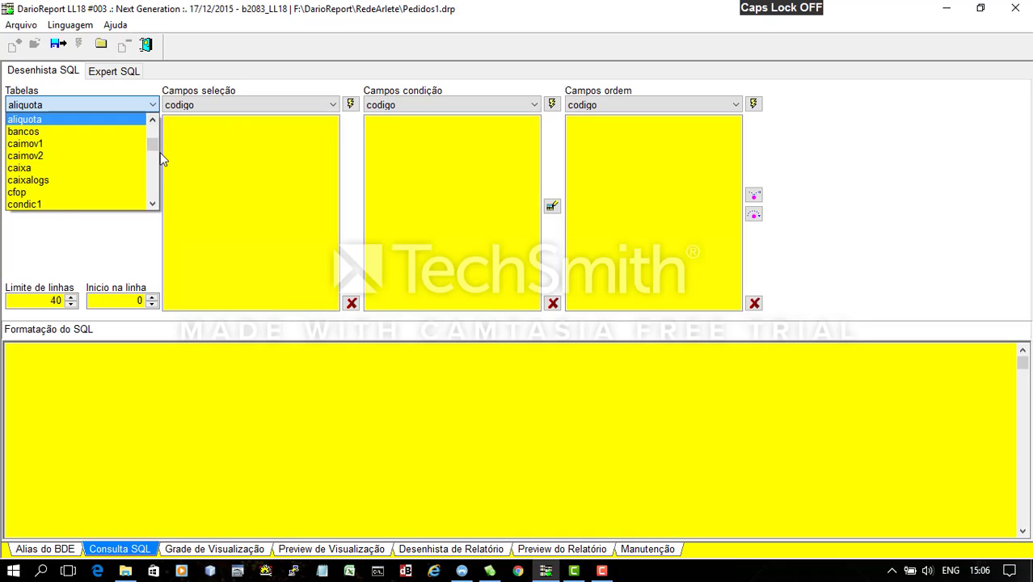
pyautogui.click(153, 174)
pyautogui.click(154, 177)
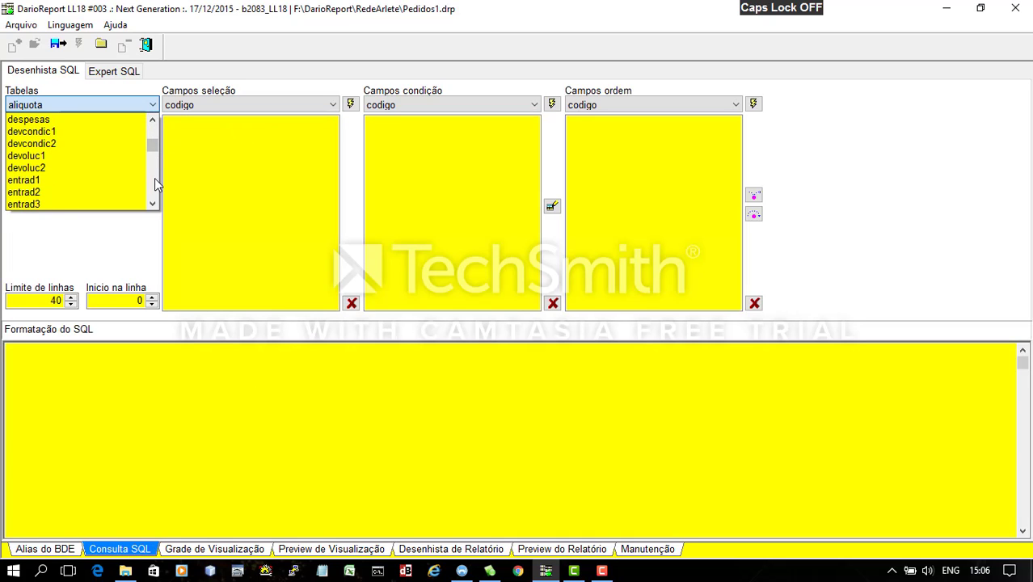
pyautogui.click(155, 186)
pyautogui.click(155, 186)
pyautogui.click(155, 186)
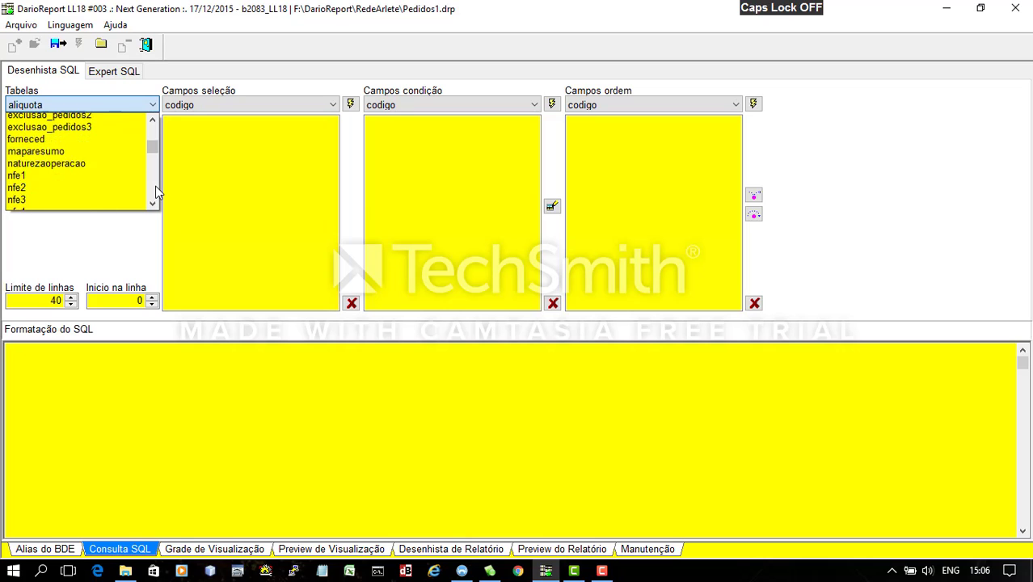
pyautogui.click(156, 186)
pyautogui.click(155, 186)
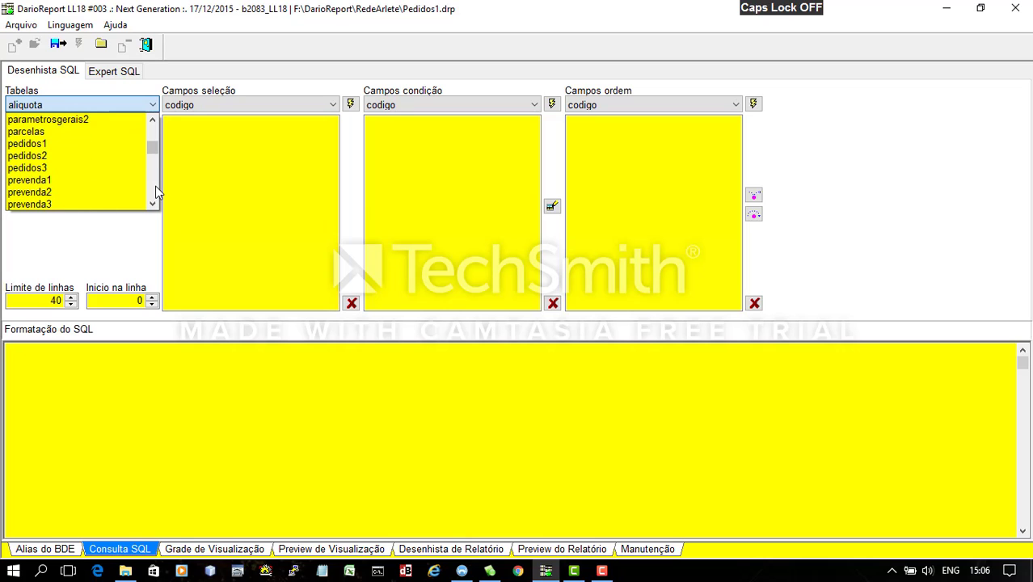
pyautogui.click(44, 147)
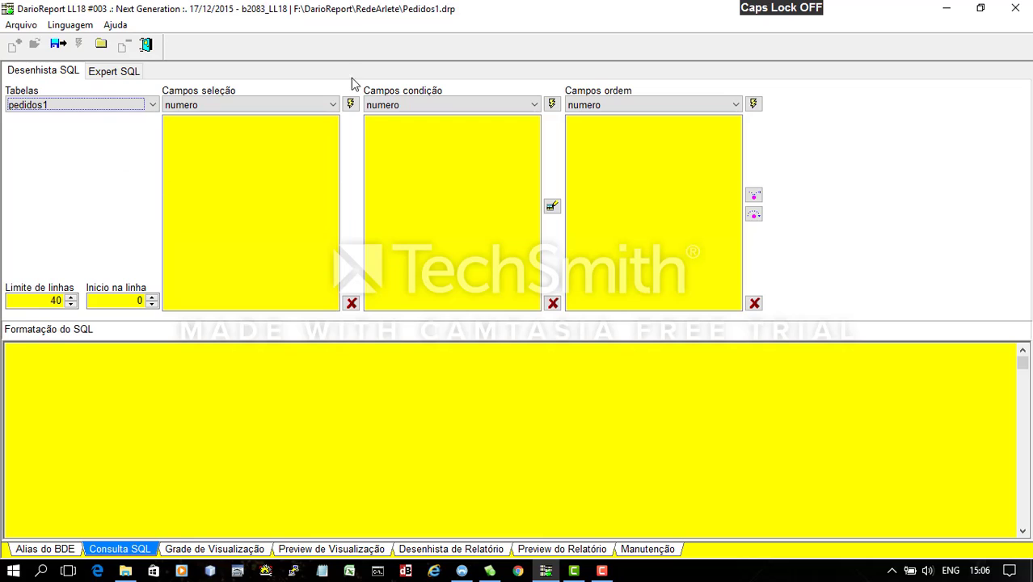
# Add the numero and emissao fields of pedidos1 to the query's selection fields
pyautogui.click(333, 105)
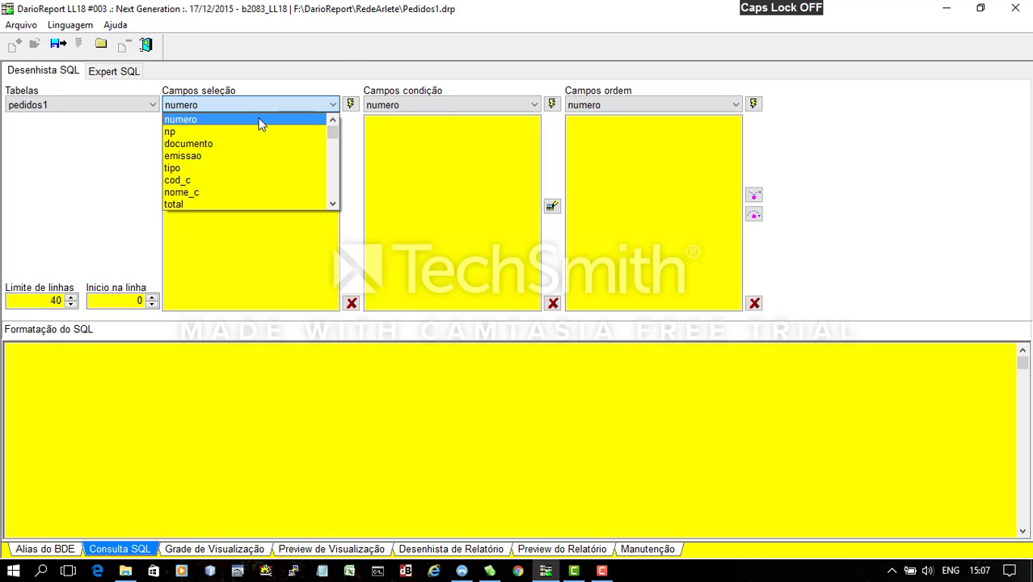
pyautogui.click(261, 119)
pyautogui.click(350, 104)
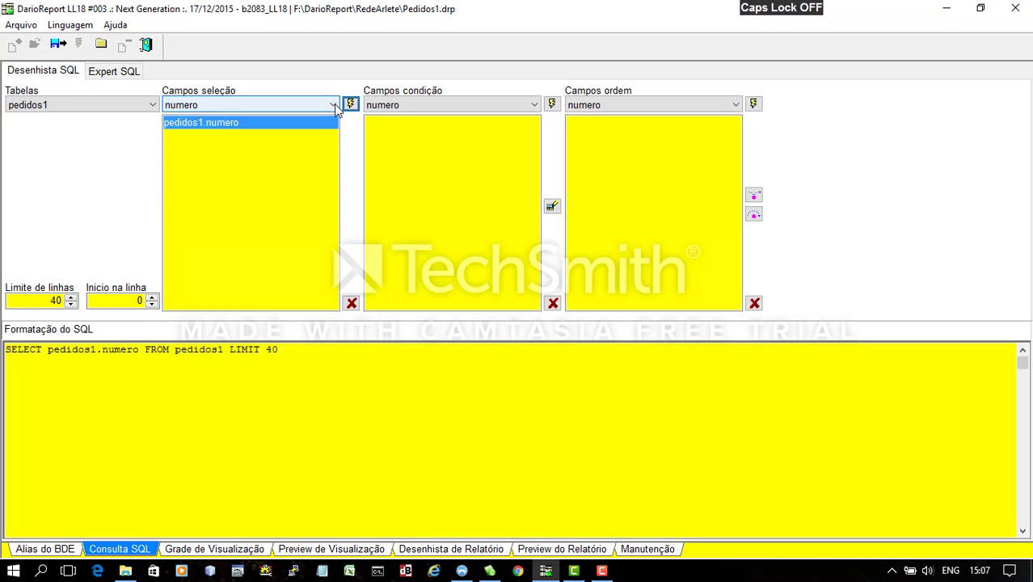
pyautogui.click(333, 104)
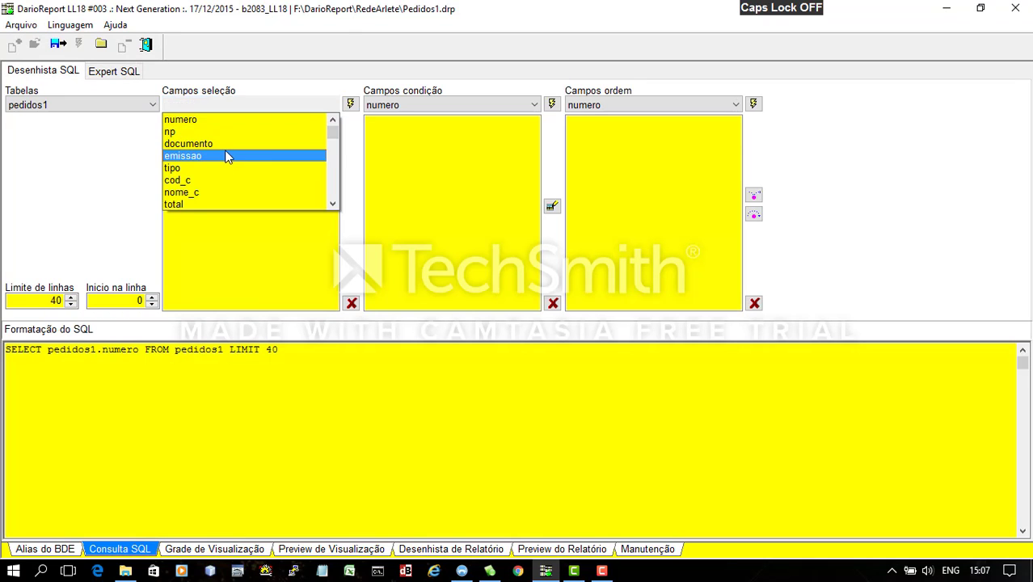
pyautogui.click(226, 155)
pyautogui.click(350, 104)
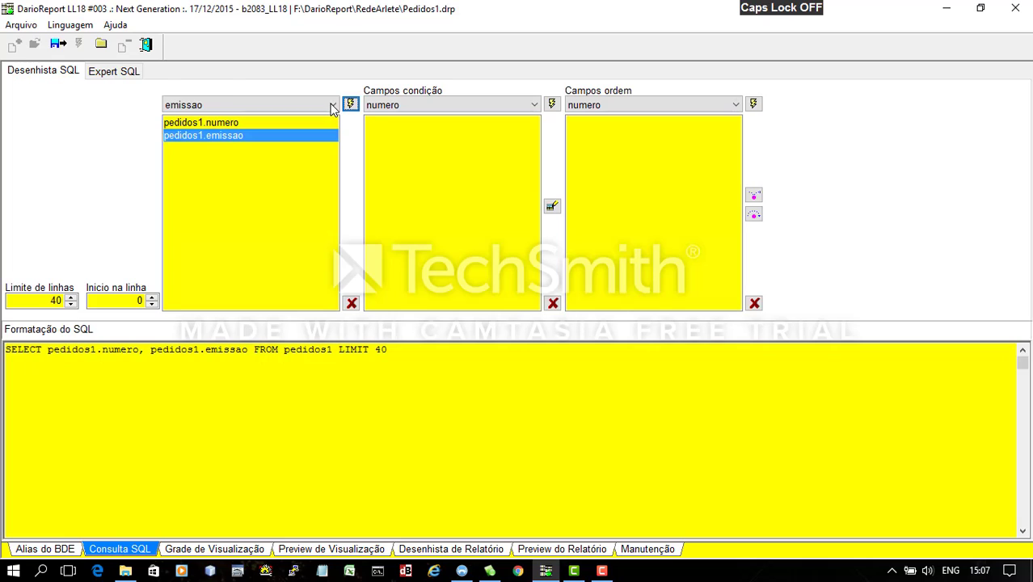
# Add the nome_c and total fields of pedidos1 to the query's selection fields
pyautogui.click(333, 106)
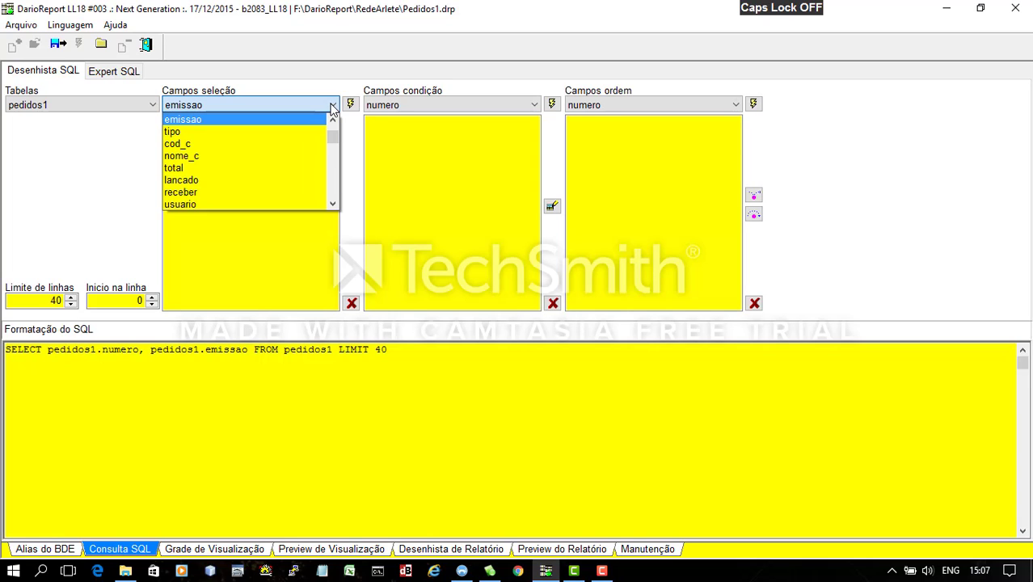
pyautogui.click(226, 155)
pyautogui.click(347, 105)
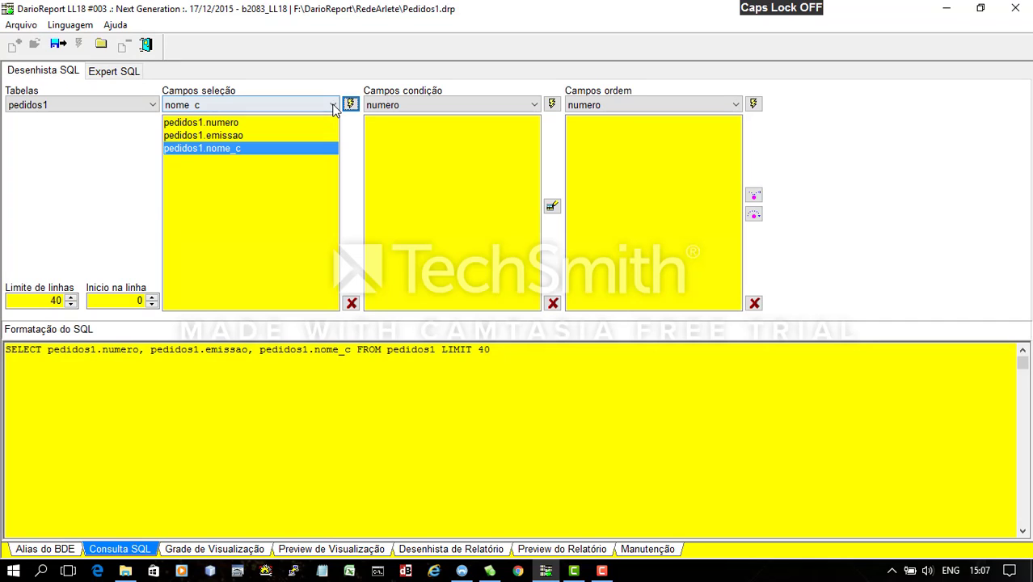
pyautogui.click(333, 105)
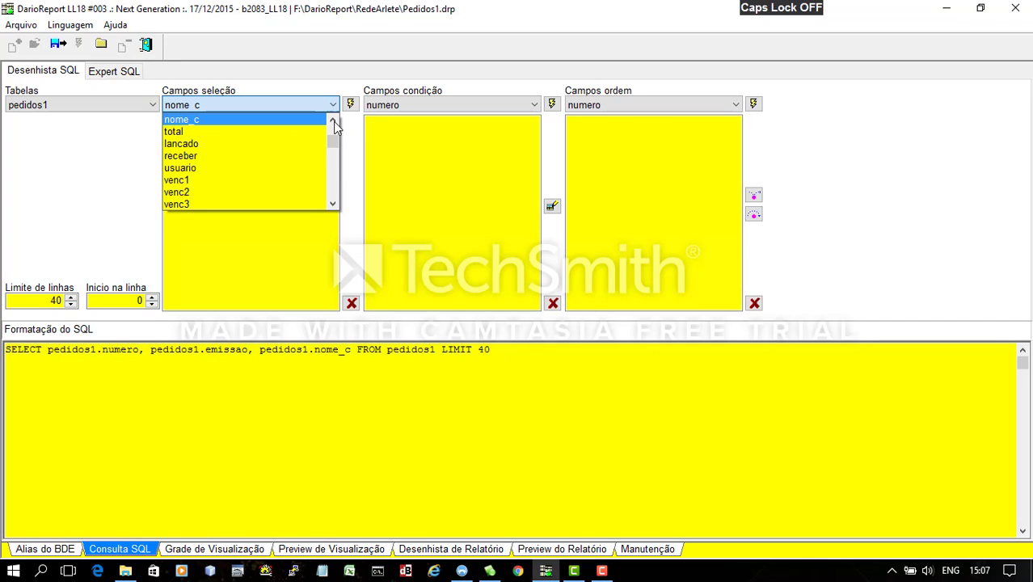
pyautogui.click(210, 131)
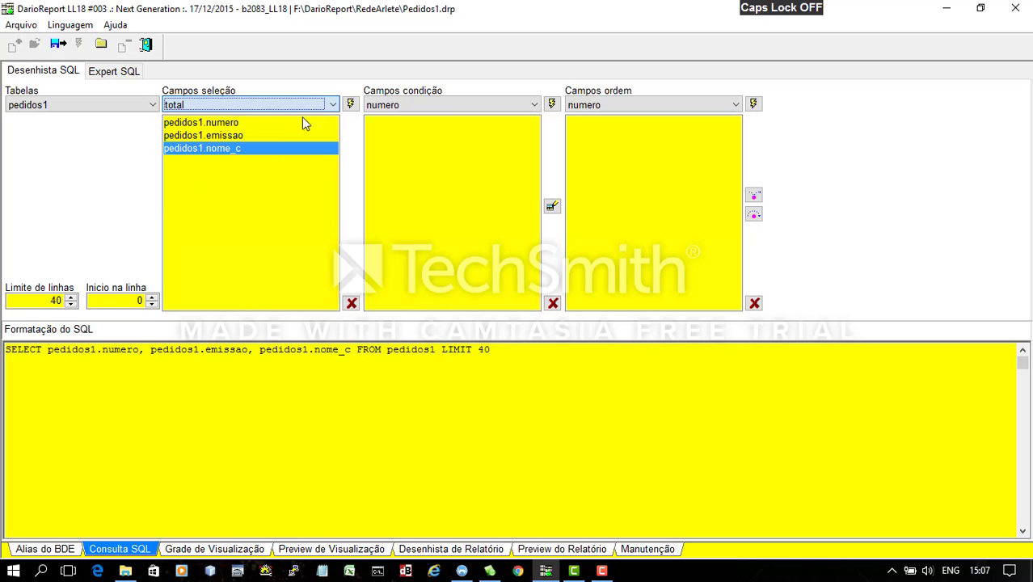
pyautogui.click(349, 105)
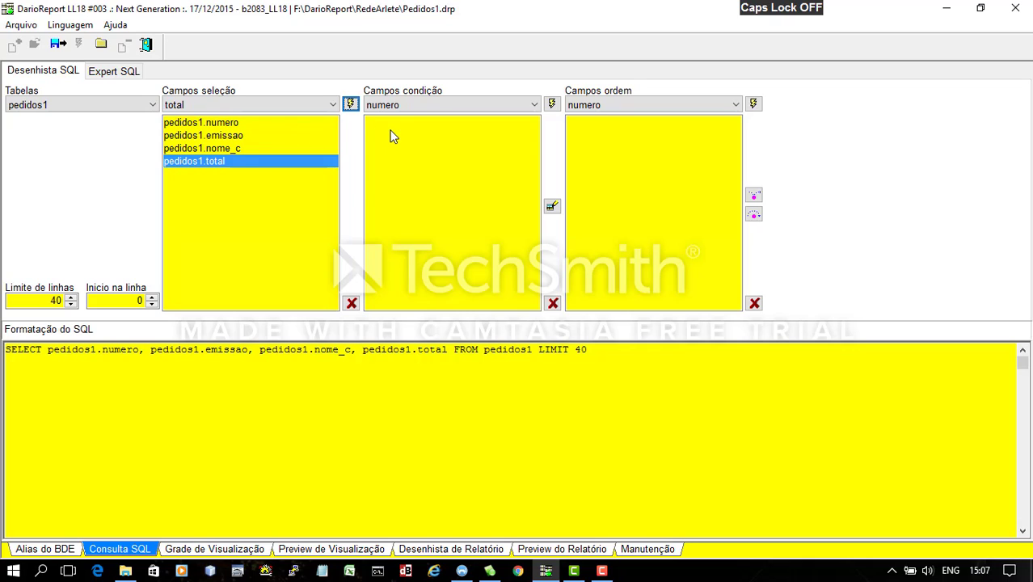
# Add a condition on emissao using >= (maior ou igual) and the to_date('{{Nascimento,D,10,0,99/99/9999}}','dd/mm/yyyy') content template
pyautogui.click(534, 108)
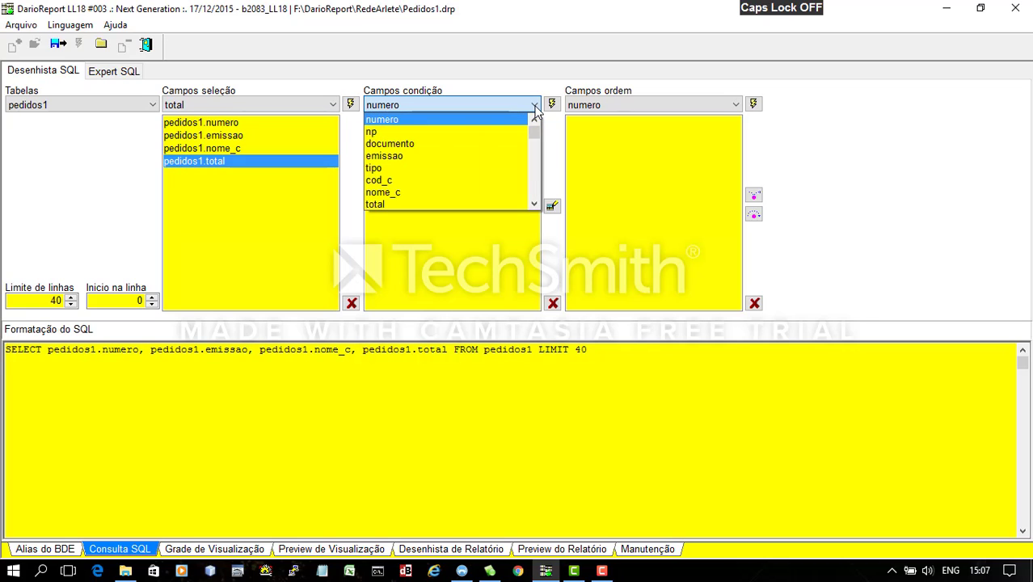
pyautogui.click(386, 155)
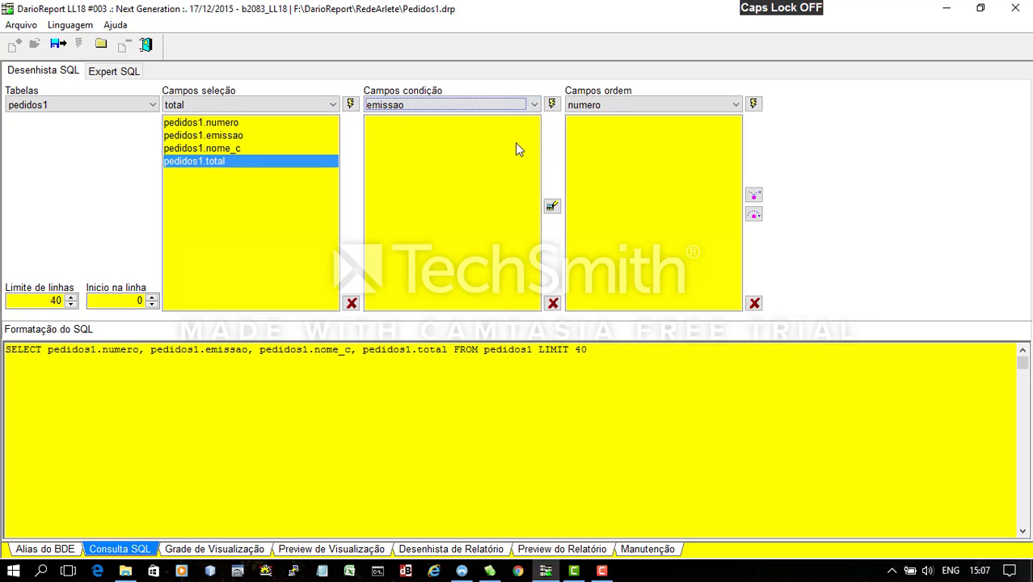
pyautogui.click(552, 104)
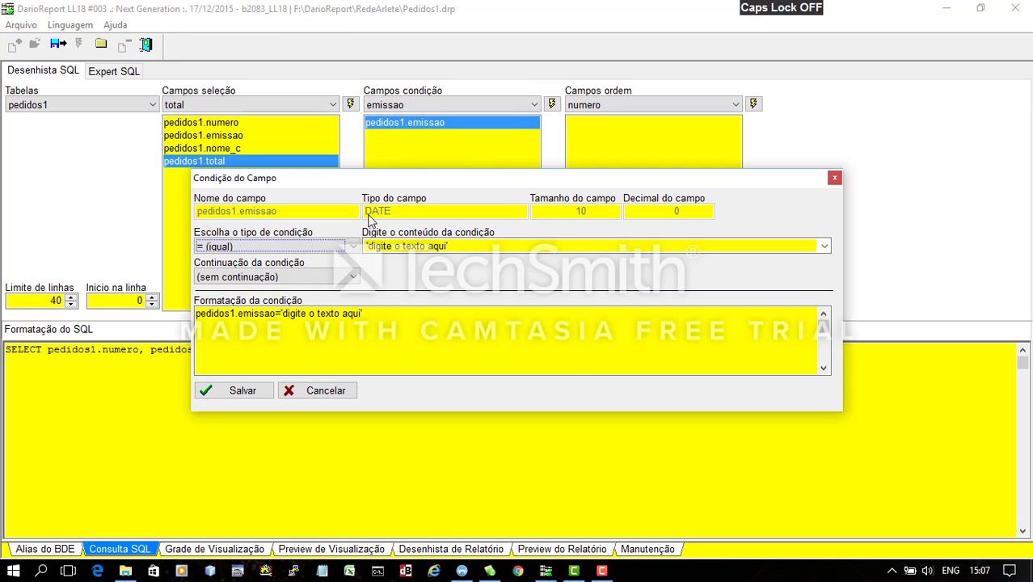
pyautogui.click(356, 246)
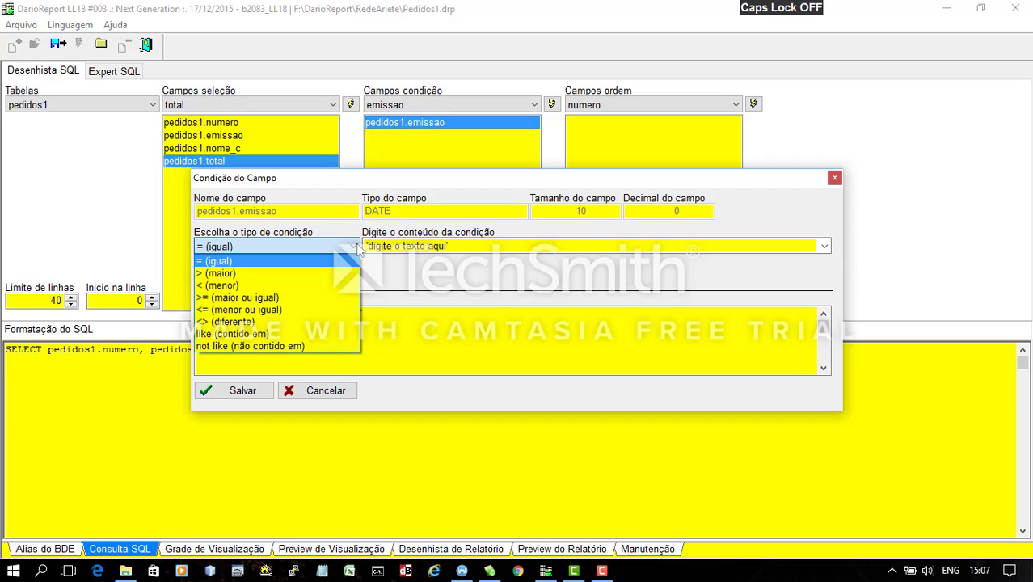
pyautogui.click(278, 298)
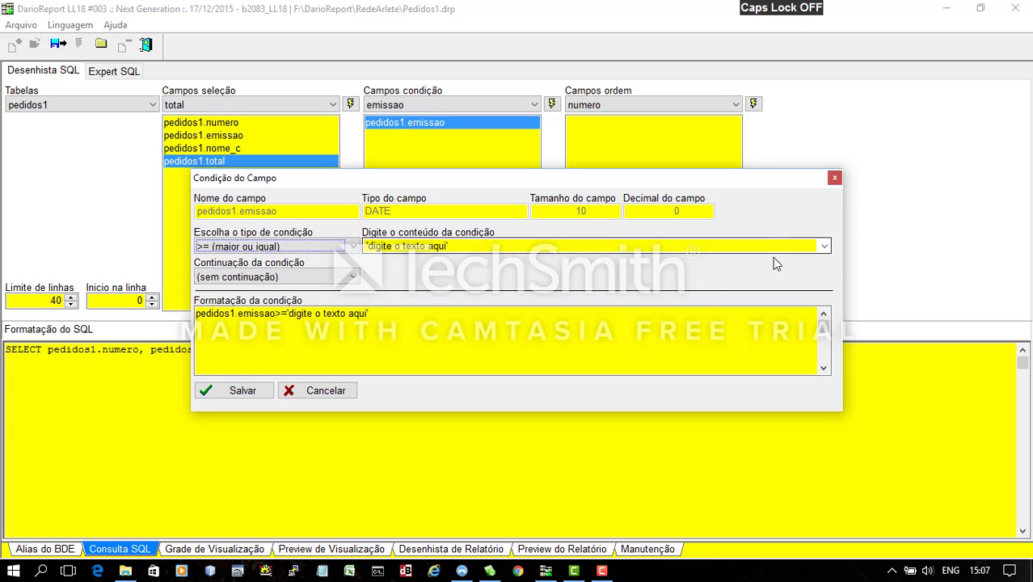
pyautogui.click(825, 246)
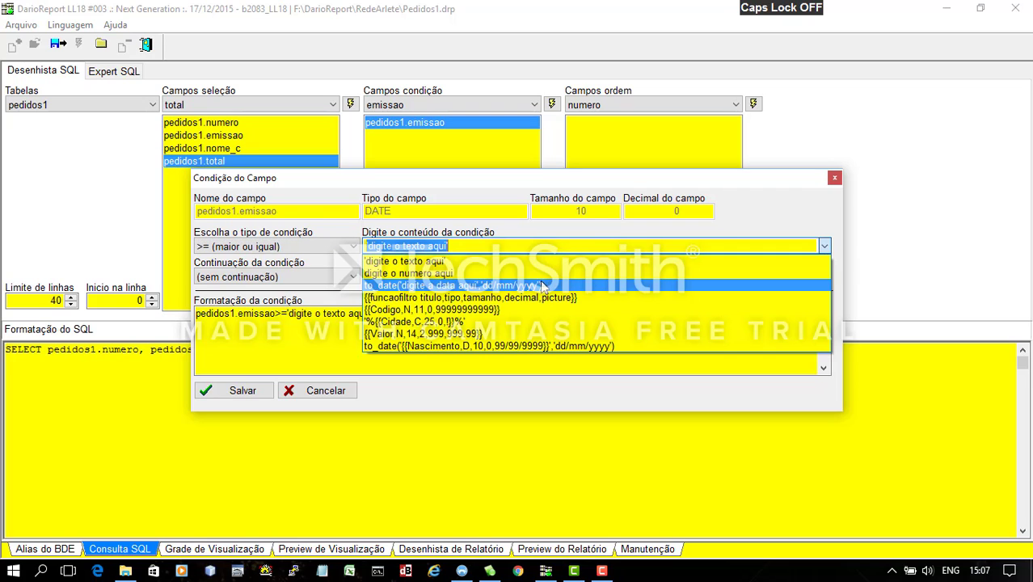
pyautogui.click(539, 343)
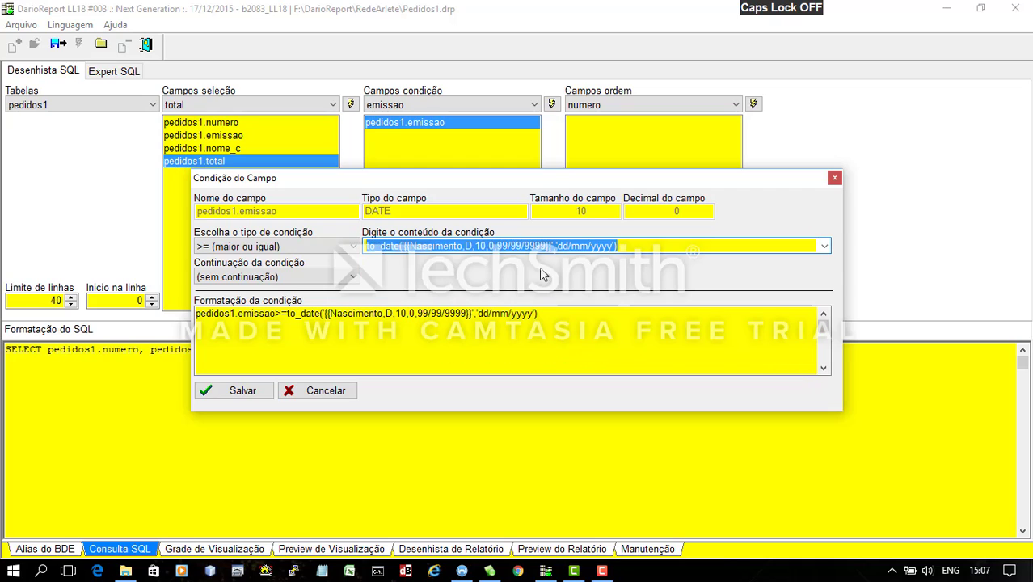
# Replace the parameter title Nascimento in the condition content with 1_Emissao
pyautogui.click(684, 246)
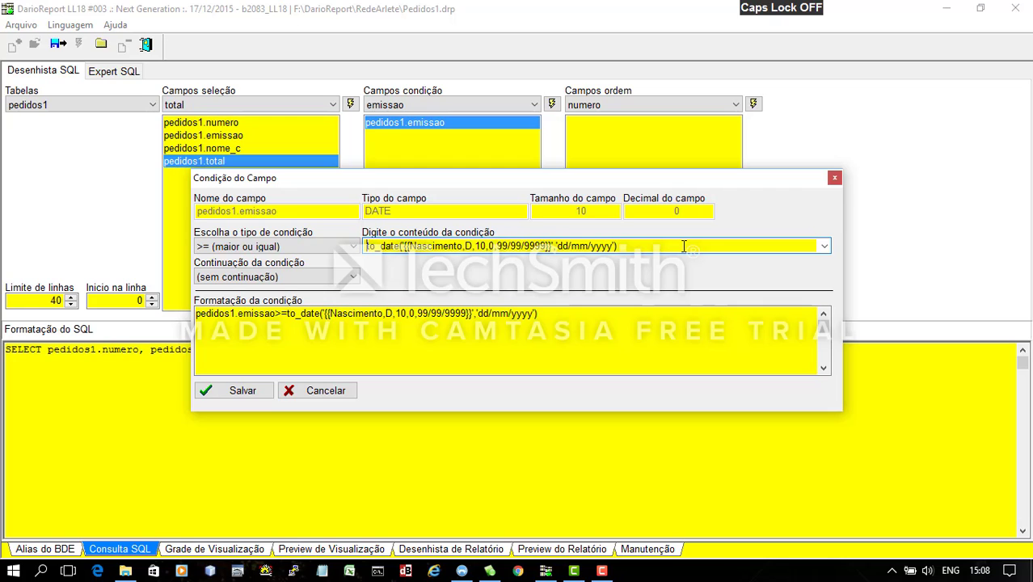
pyautogui.press('Right')
pyautogui.press('Right')
pyautogui.press('Right')
pyautogui.press('Right')
pyautogui.press('Right')
pyautogui.press('Right')
pyautogui.press('Right')
pyautogui.press('Right')
pyautogui.press('Right')
pyautogui.hotkey('shift', 'Right')
pyautogui.hotkey('shift', 'Right')
pyautogui.hotkey('shift', 'Right')
pyautogui.hotkey('shift', 'Right')
pyautogui.hotkey('shift', 'Right')
pyautogui.hotkey('shift', 'Right')
pyautogui.hotkey('shift', 'Right')
pyautogui.hotkey('shift', 'Right')
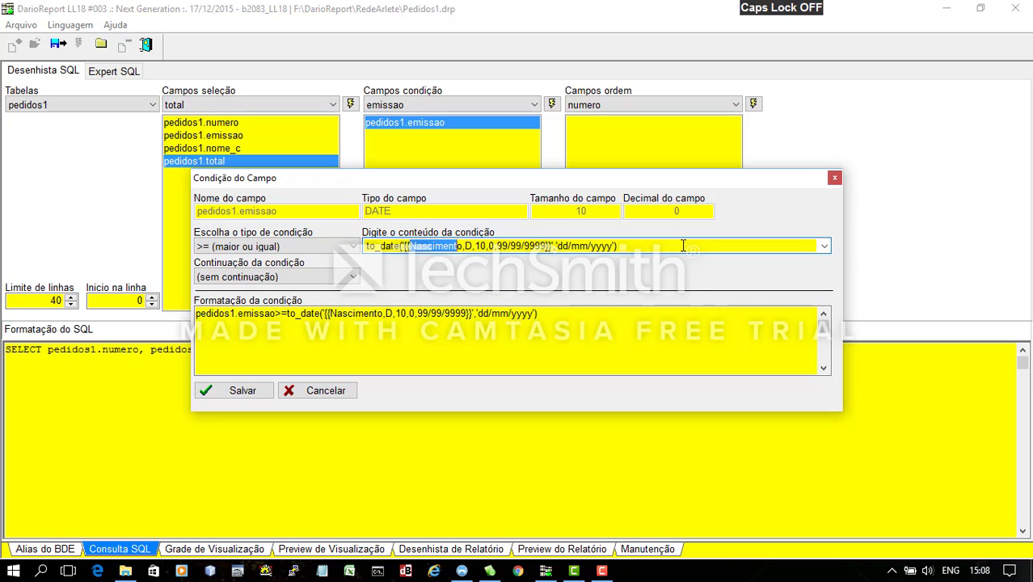
pyautogui.write('1')
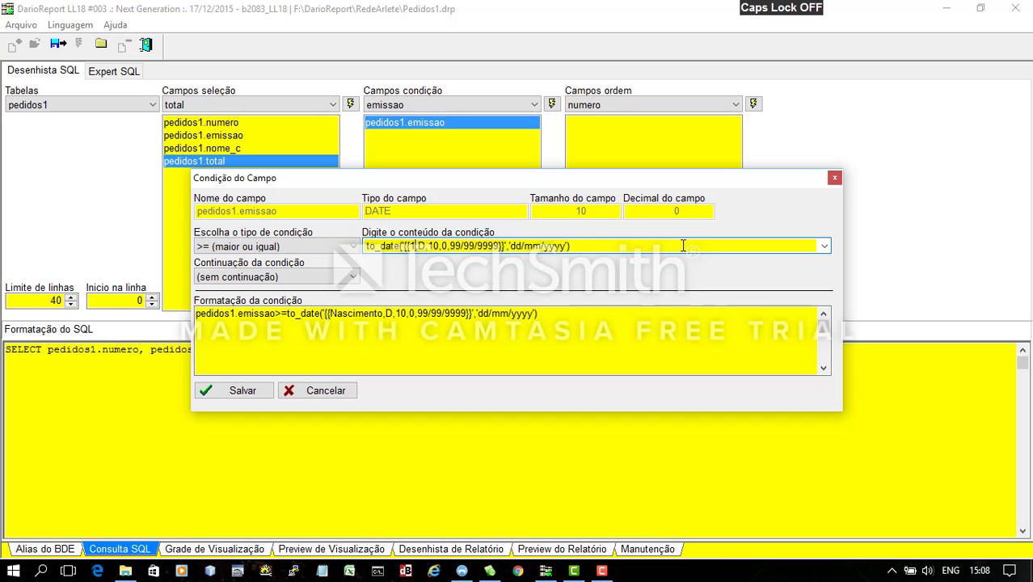
pyautogui.write('_Emissa')
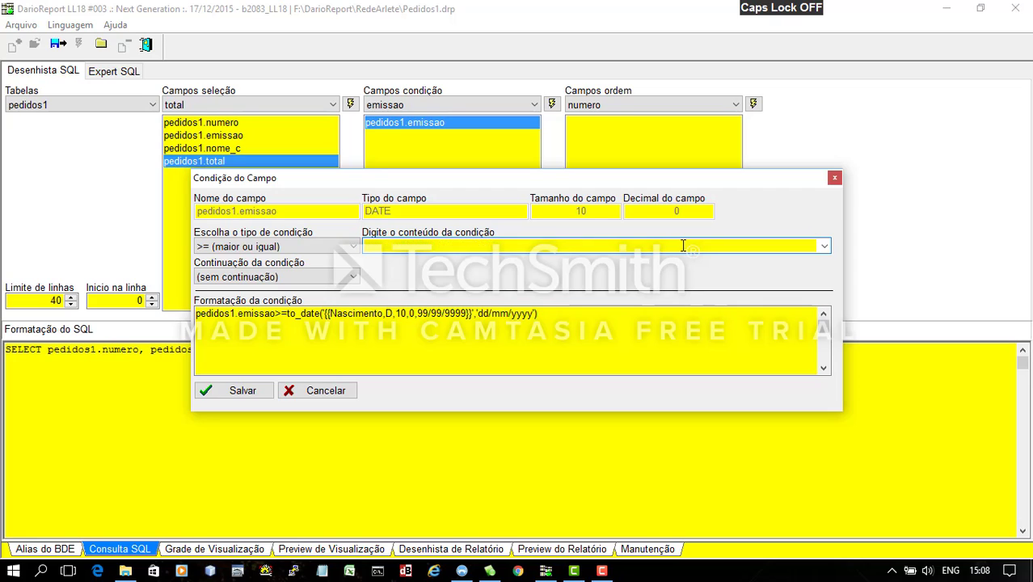
pyautogui.write('o')
# Change the parameter title's prefix from 1 to Inicial so that it reads Inicial_Emissao
pyautogui.press('Left')
pyautogui.press('Left')
pyautogui.press('Left')
pyautogui.press('Left')
pyautogui.press('Left')
pyautogui.press('Left')
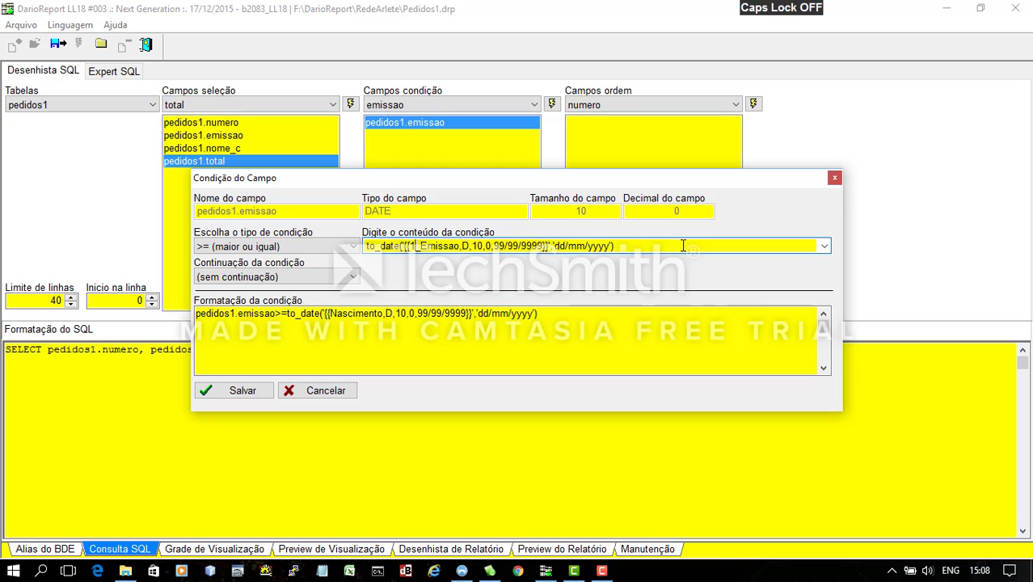
pyautogui.press('BackSpace')
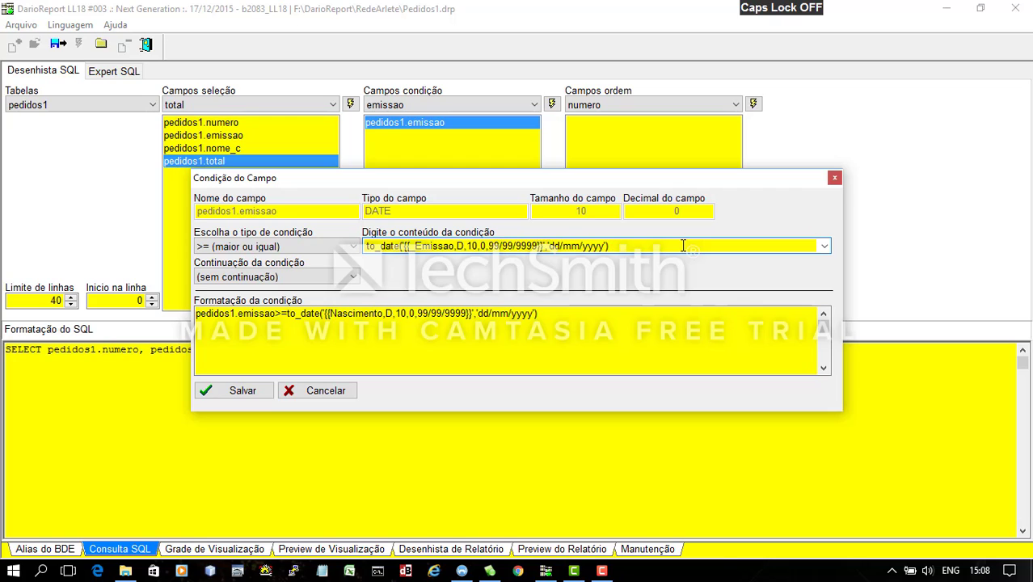
pyautogui.write('Inicial')
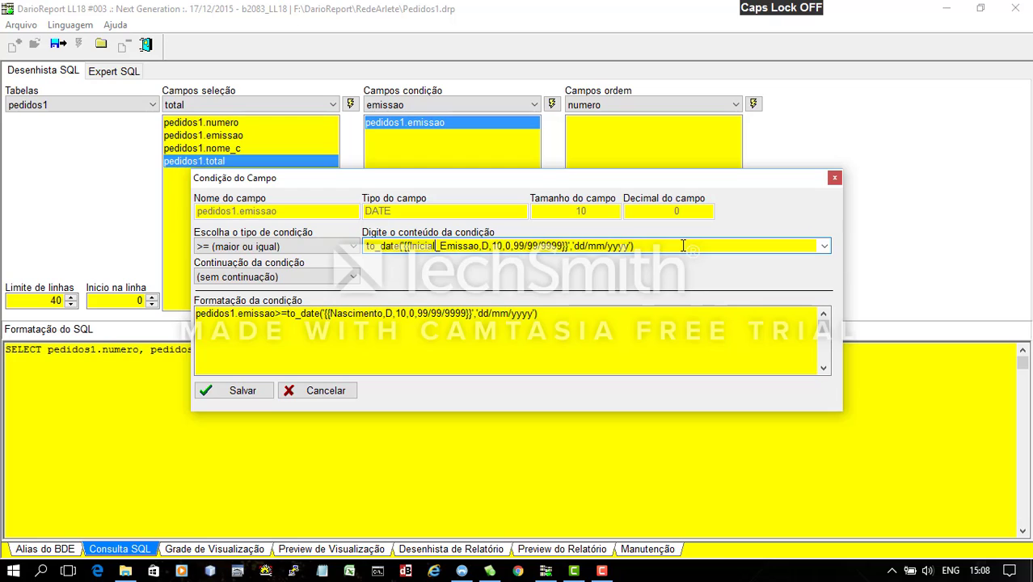
# Set the continuation of the Inicial_Emissao condition to AND (e) and save the condition
pyautogui.press('Right')
pyautogui.press('Left')
pyautogui.press('Left')
pyautogui.press('Left')
pyautogui.press('Left')
pyautogui.press('Left')
pyautogui.press('Left')
pyautogui.click(348, 279)
pyautogui.click(286, 301)
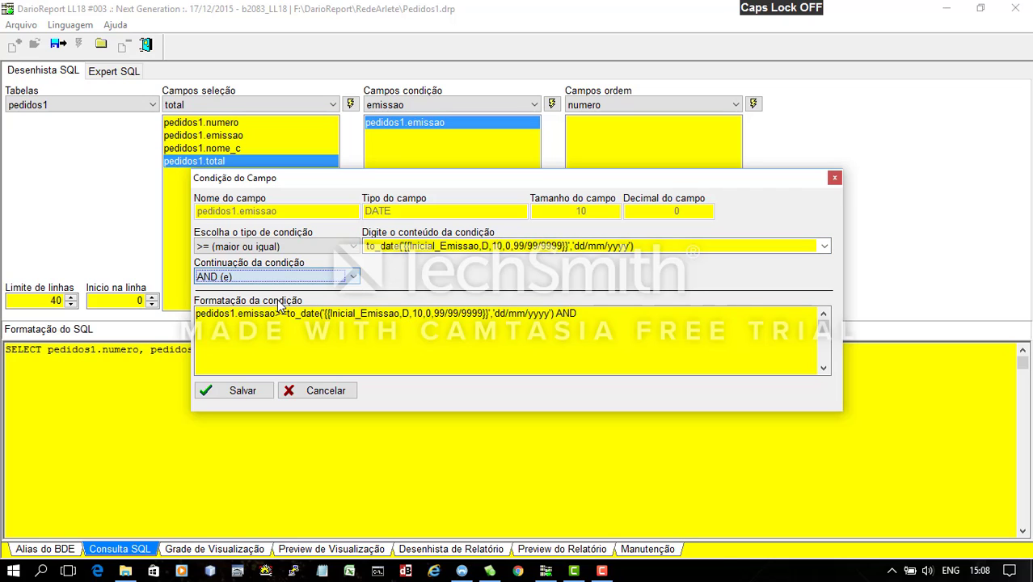
pyautogui.click(239, 390)
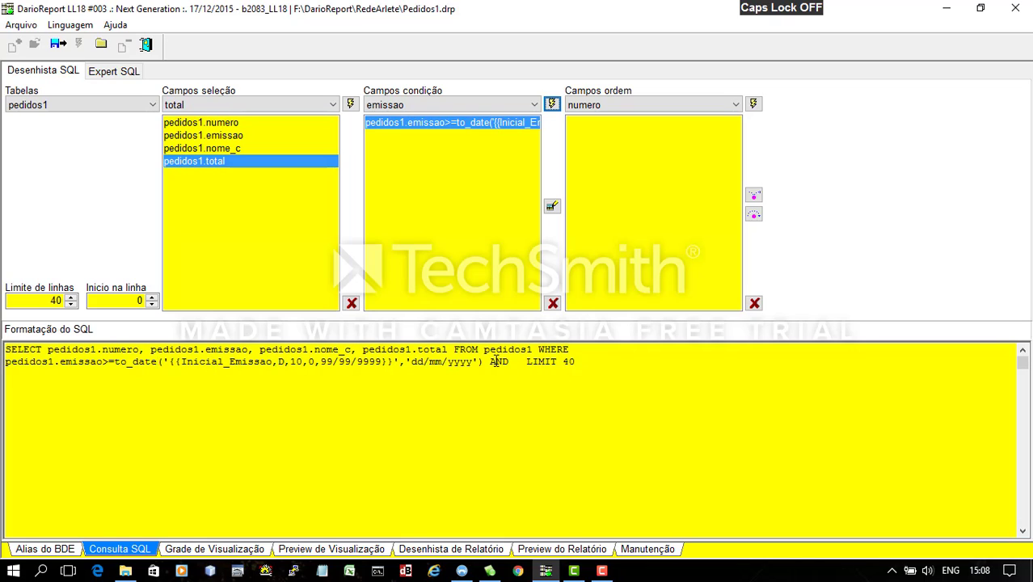
# Add a second condition on emissao using <= (menor ou igual) and the to_date('{{Nascimento,D,10,0,99/99/9999}}','dd/mm/yyyy') content template
pyautogui.click(553, 104)
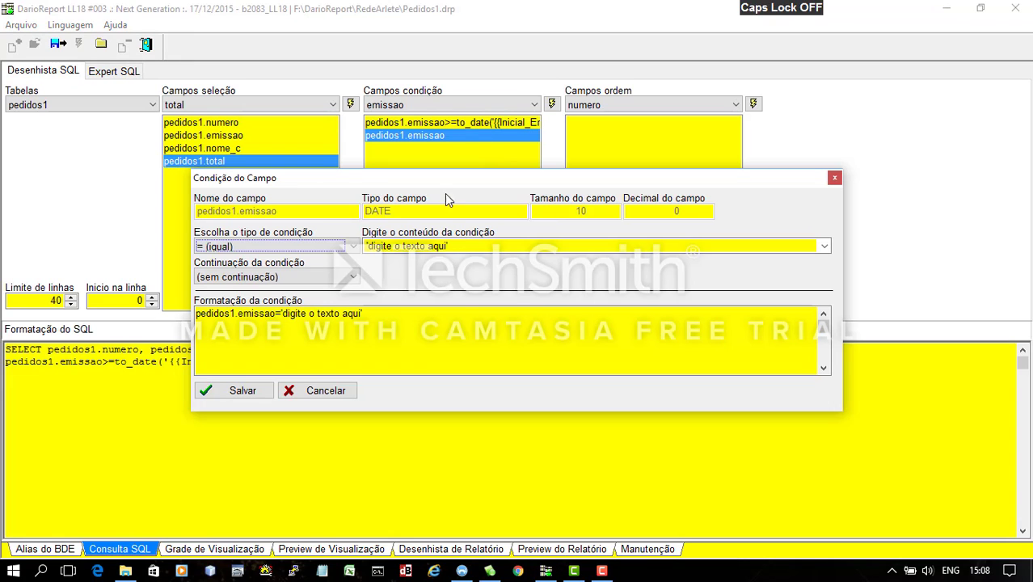
pyautogui.click(353, 246)
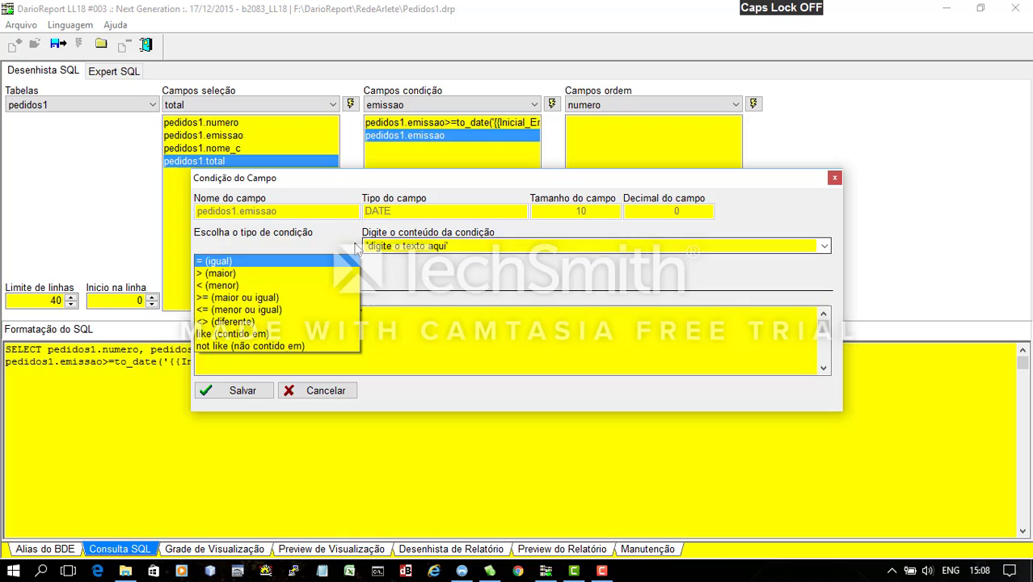
pyautogui.click(283, 310)
pyautogui.click(823, 246)
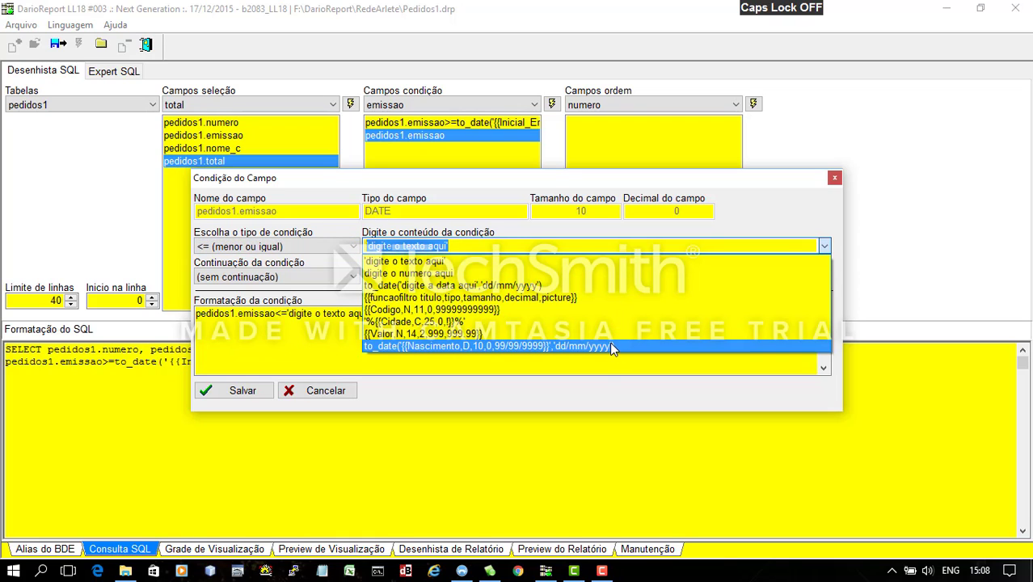
pyautogui.click(609, 346)
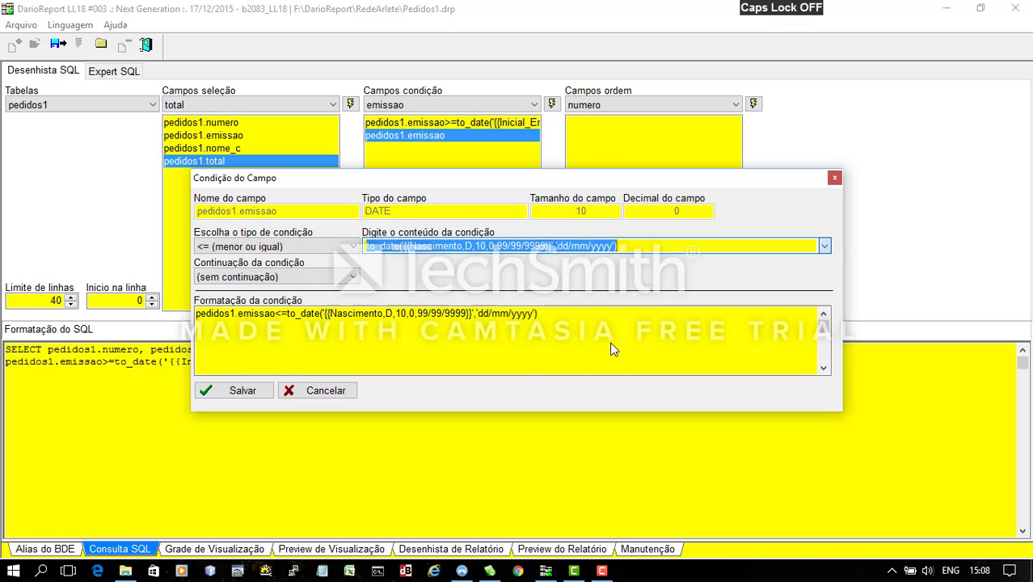
# Replace the parameter title Nascimento in the second condition's content with Final_Emissao and save the condition
pyautogui.click(455, 247)
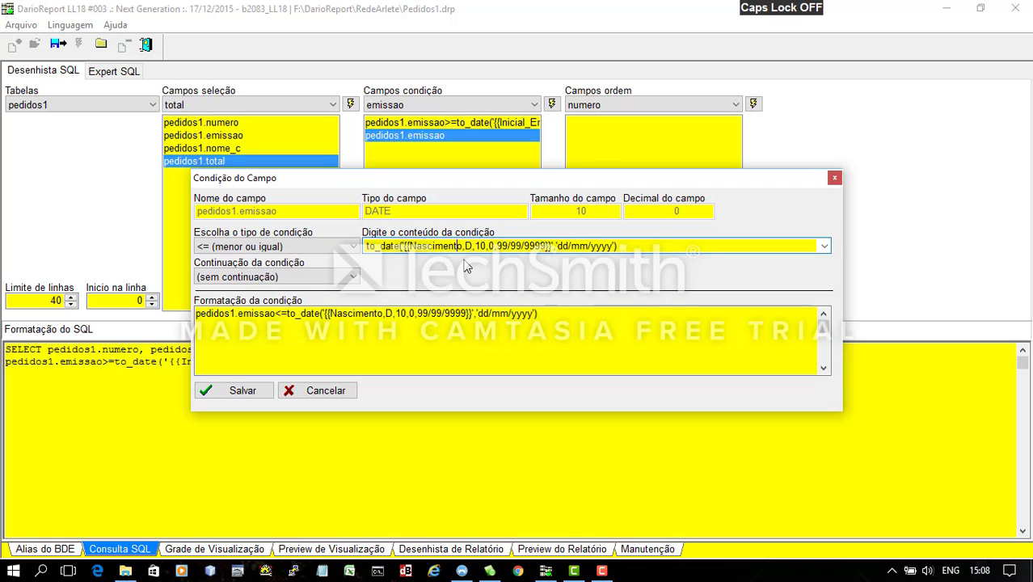
pyautogui.hotkey('shift', 'Left')
pyautogui.hotkey('shift', 'Left')
pyautogui.hotkey('shift', 'Left')
pyautogui.hotkey('shift', 'Left')
pyautogui.hotkey('shift', 'Left')
pyautogui.hotkey('shift', 'Left')
pyautogui.hotkey('shift', 'Left')
pyautogui.hotkey('shift', 'Left')
pyautogui.hotkey('shift', 'Left')
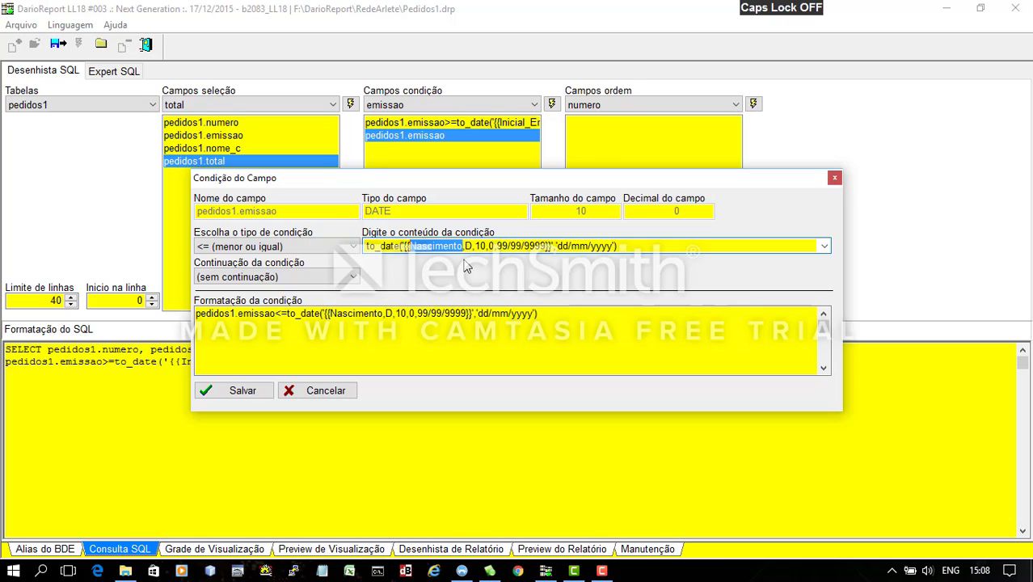
pyautogui.write('Final_Emiss')
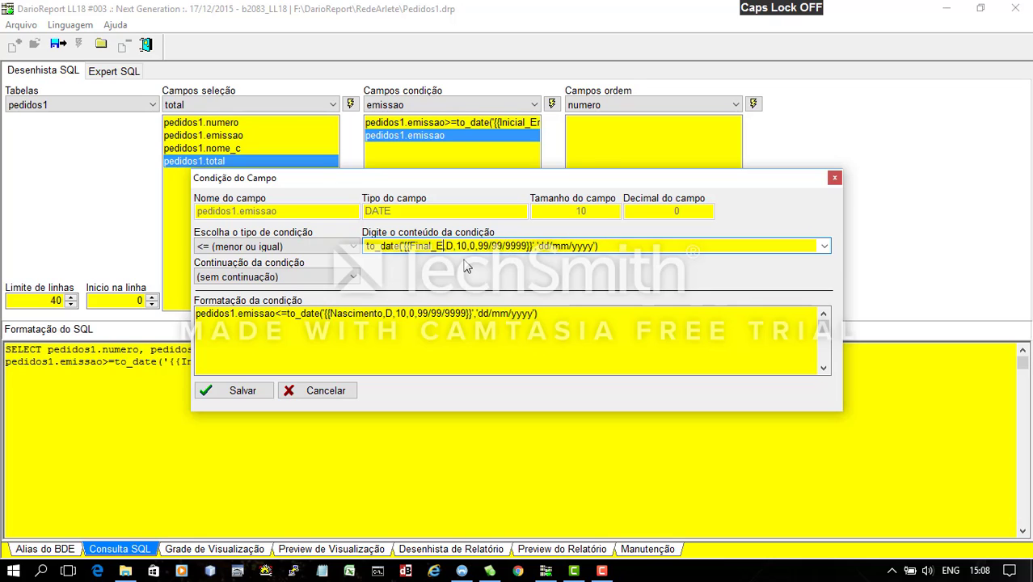
pyautogui.write('ao')
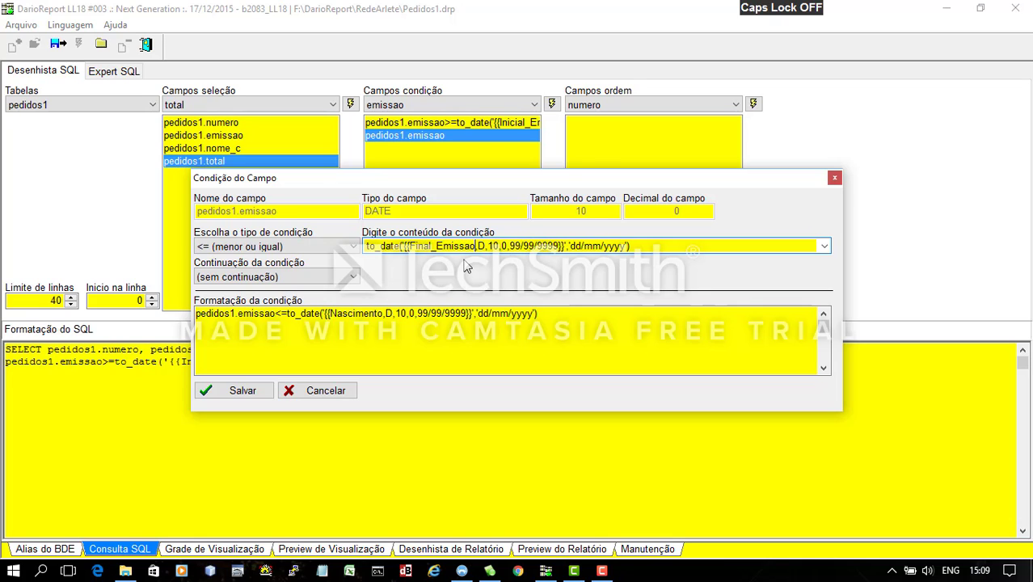
pyautogui.click(242, 390)
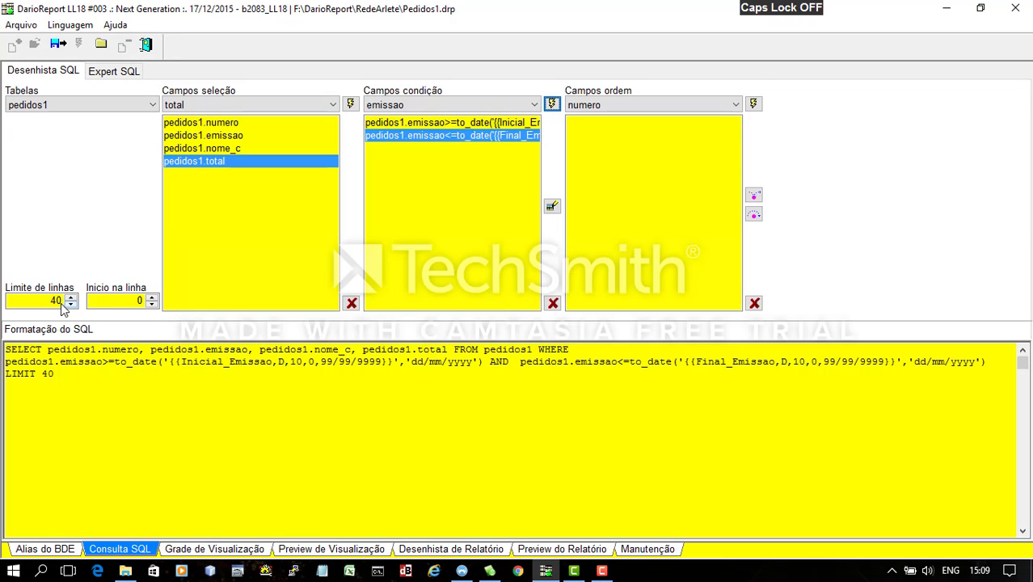
# Set the query's row limit to 0 and check the end of the generated SQL
pyautogui.doubleClick(65, 311)
pyautogui.write('0')
pyautogui.press('Tab')
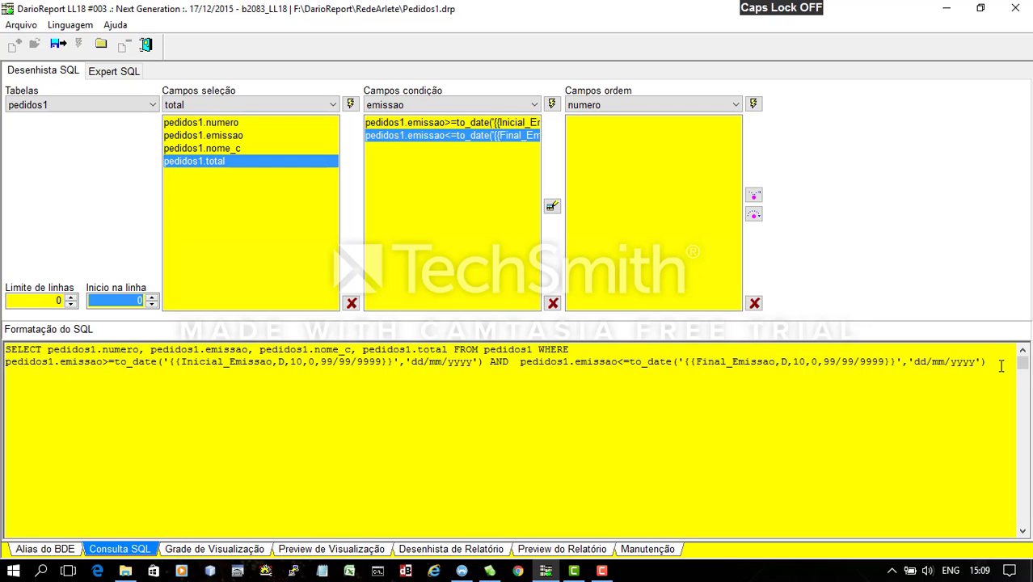
pyautogui.moveTo(1001, 367); pyautogui.dragTo(500, 395)
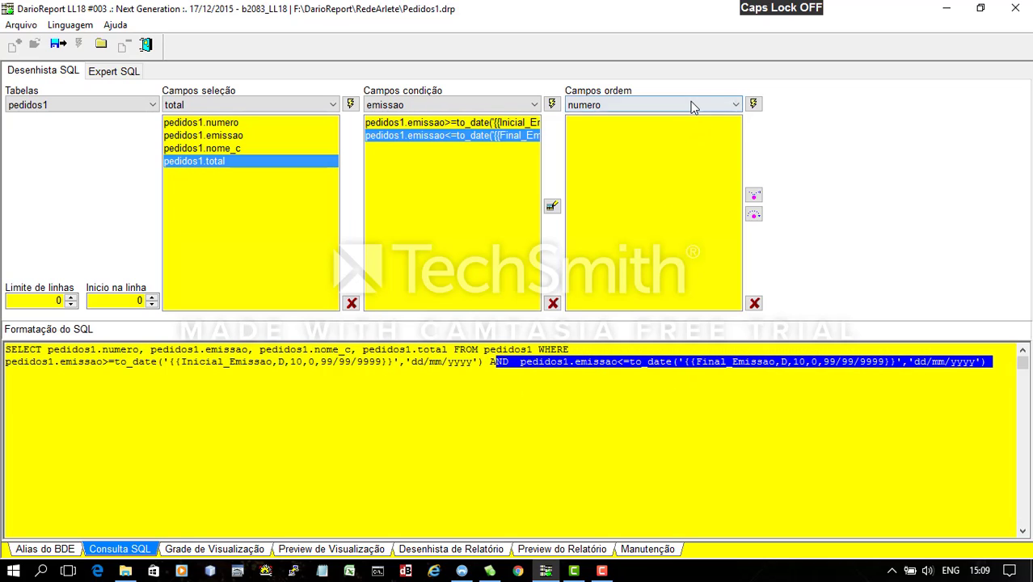
# Add emissao followed by numero to the query's order fields and review the ORDER BY clause
pyautogui.click(736, 104)
pyautogui.click(599, 156)
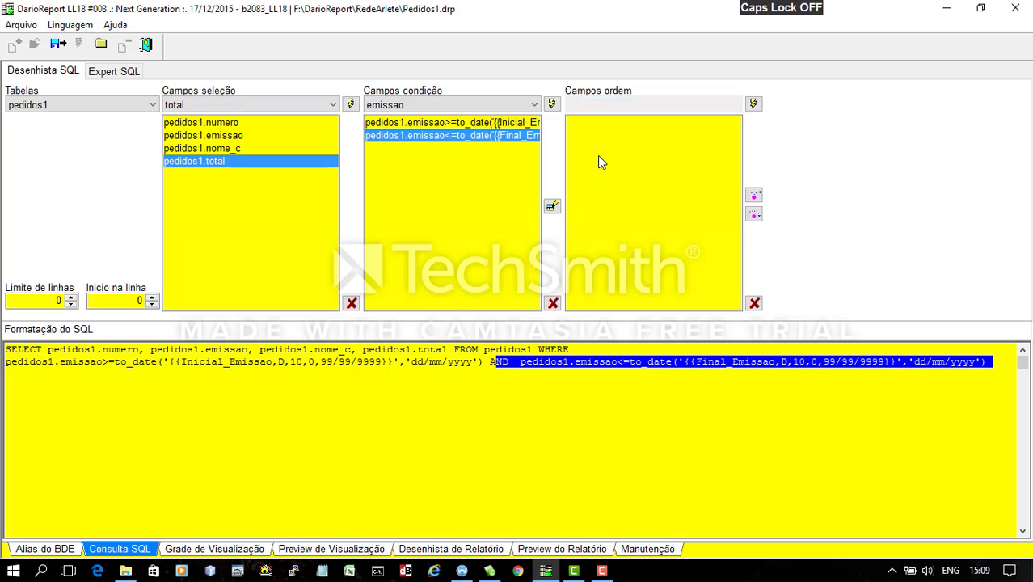
pyautogui.click(754, 104)
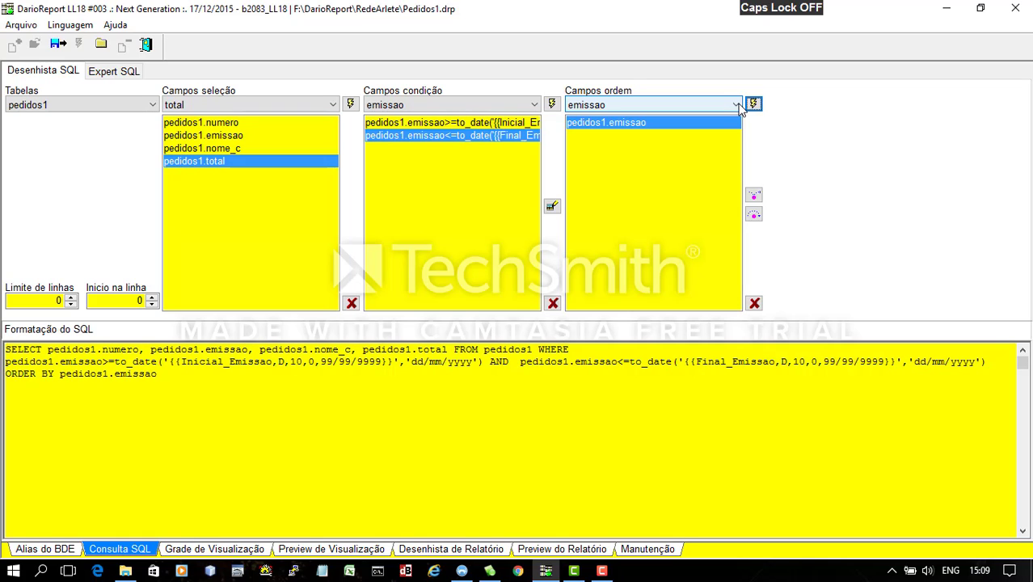
pyautogui.click(736, 105)
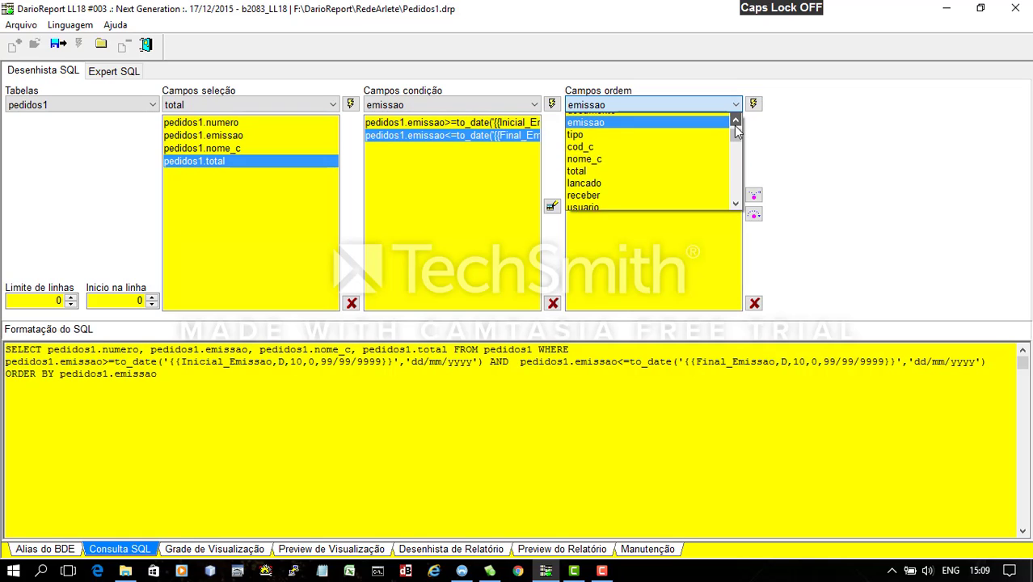
pyautogui.click(734, 123)
pyautogui.click(734, 123)
pyautogui.click(734, 123)
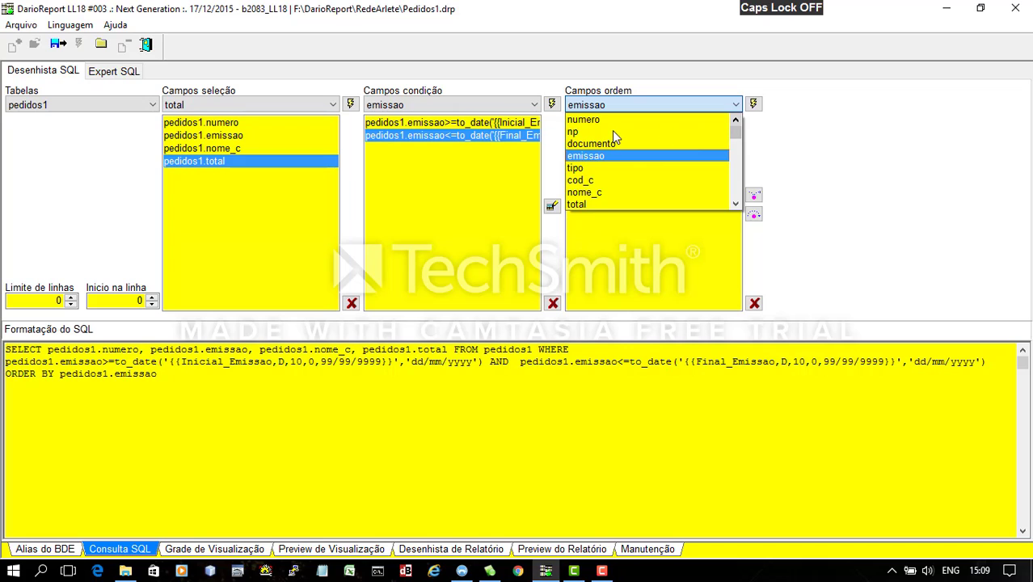
pyautogui.click(579, 120)
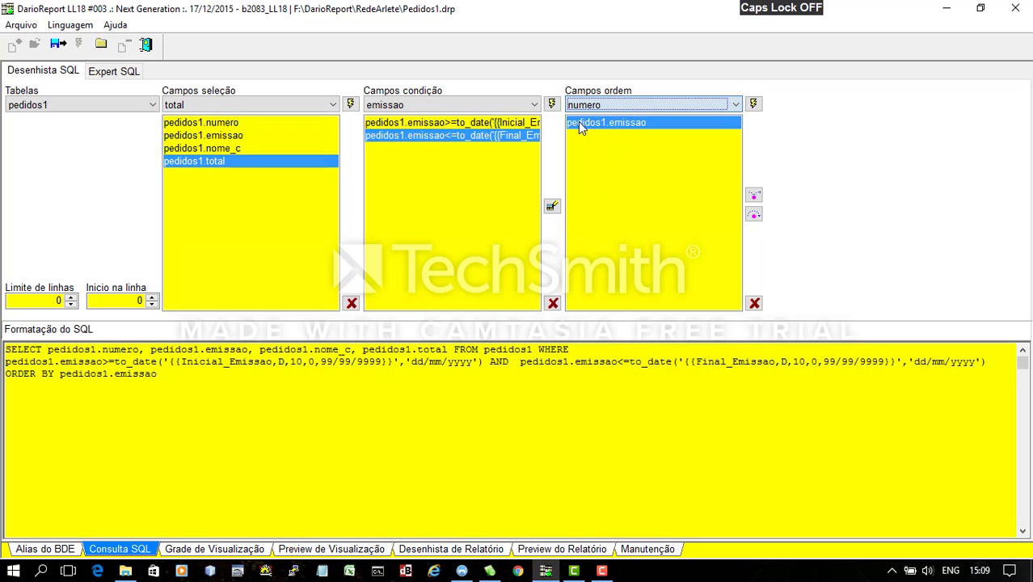
pyautogui.click(754, 103)
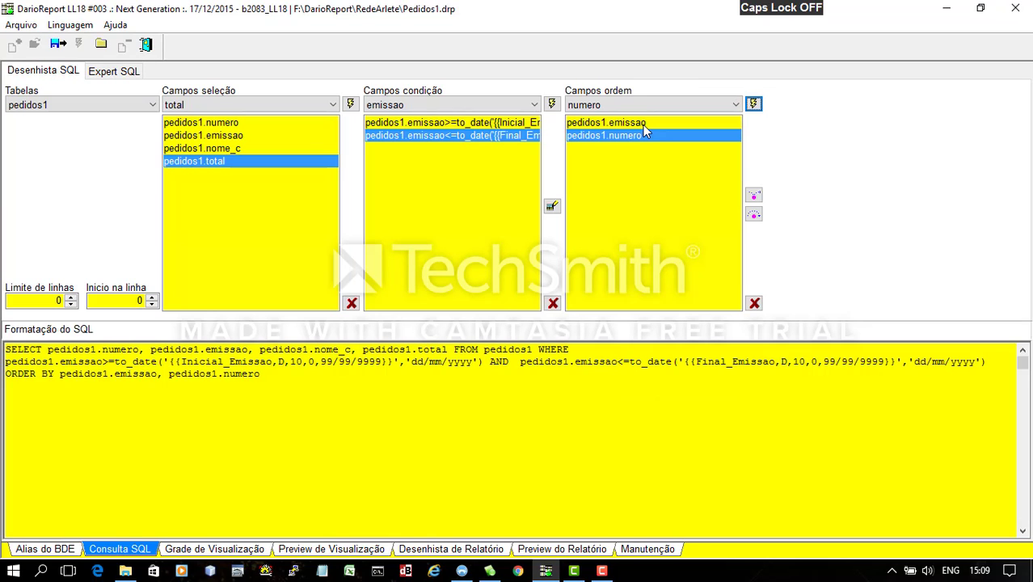
pyautogui.click(638, 136)
pyautogui.click(650, 125)
pyautogui.click(642, 136)
pyautogui.moveTo(276, 376); pyautogui.dragTo(66, 376)
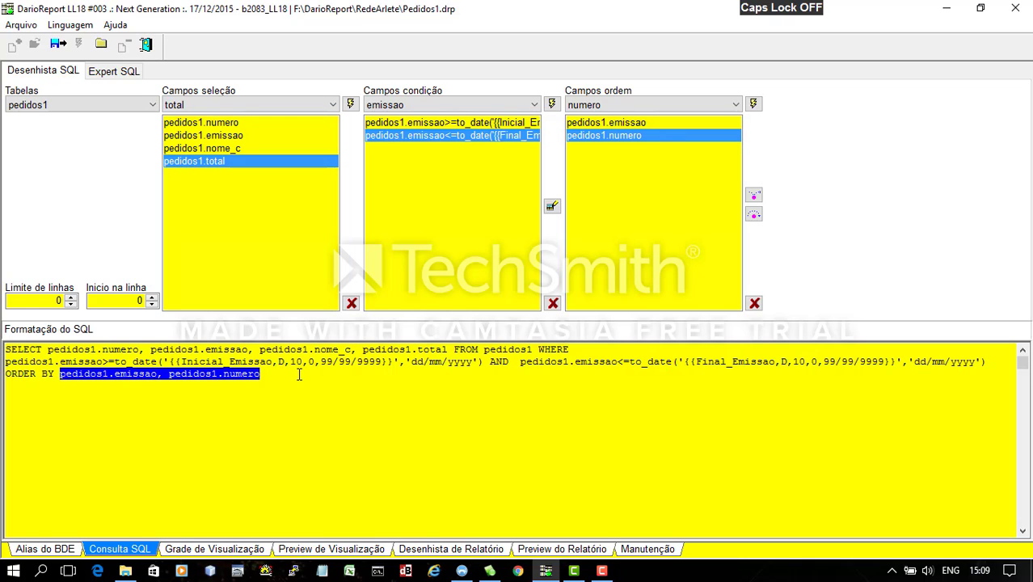
# Save the report, check the parameter order in the view grid's filter prompt, and cancel the prompt
pyautogui.click(62, 47)
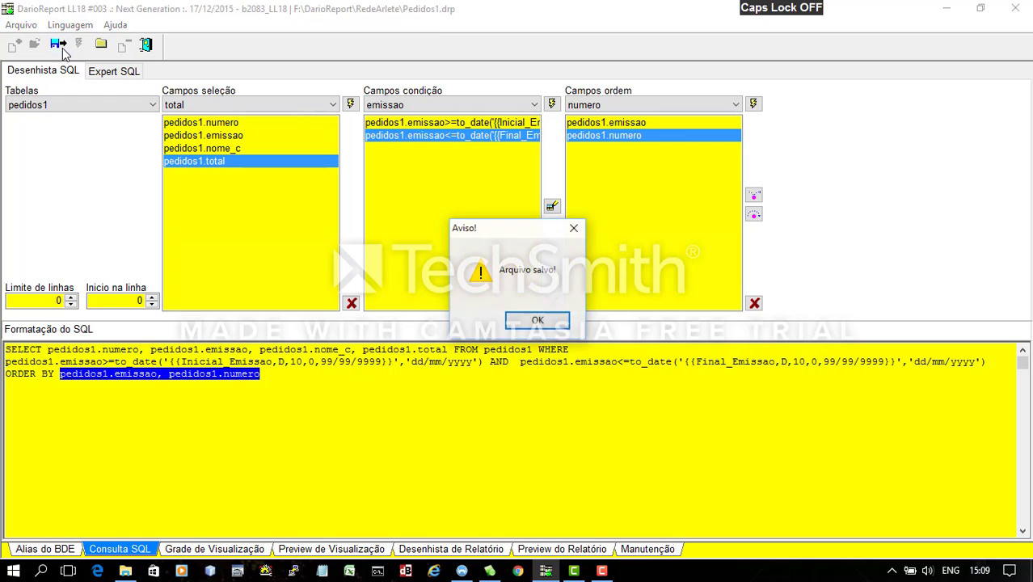
pyautogui.click(539, 320)
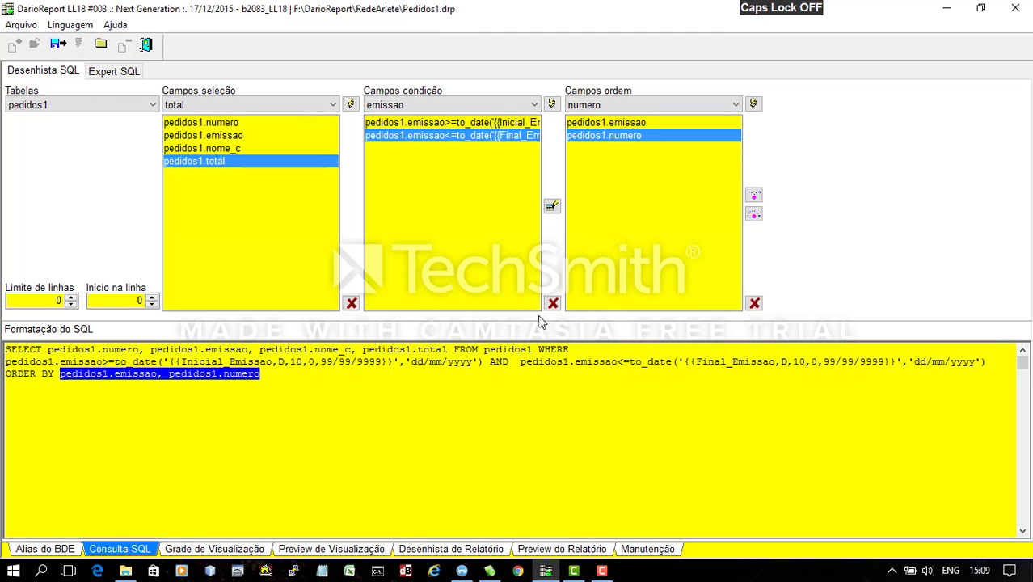
pyautogui.click(259, 550)
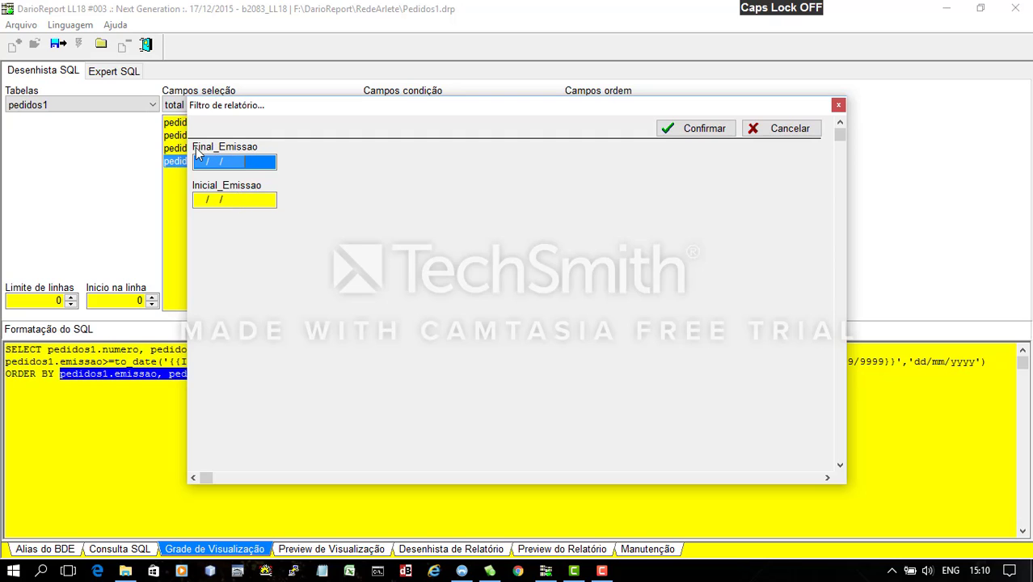
pyautogui.click(793, 129)
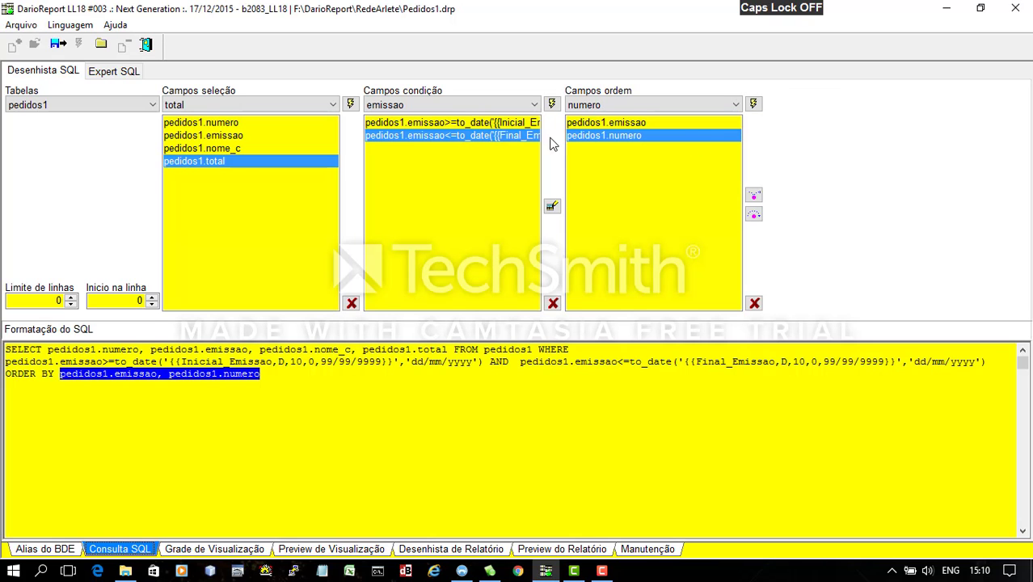
# Rename the parameter title in the >= emissao condition to 1_Inicial_Emissao and save the condition
pyautogui.click(502, 125)
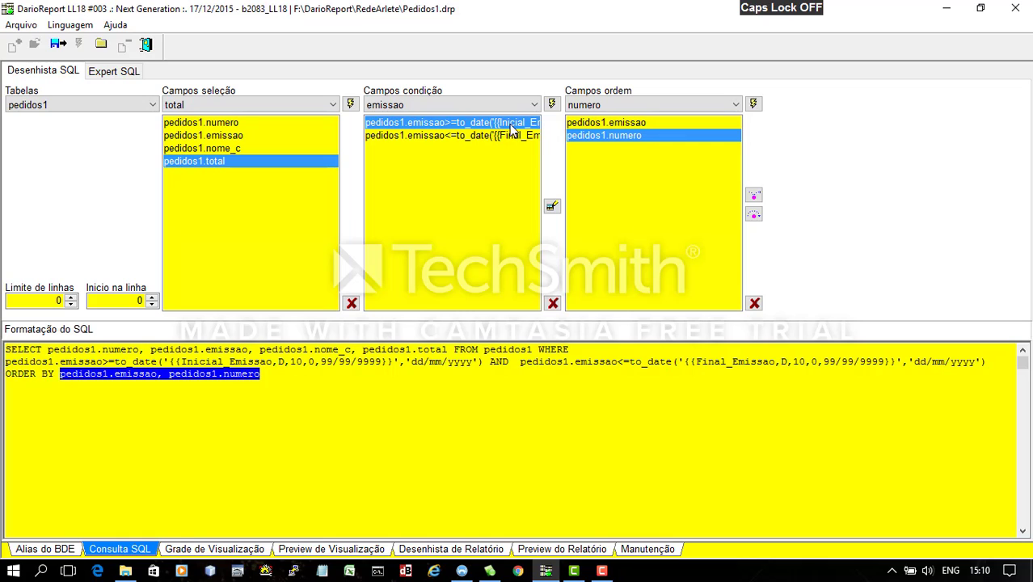
pyautogui.doubleClick(511, 130)
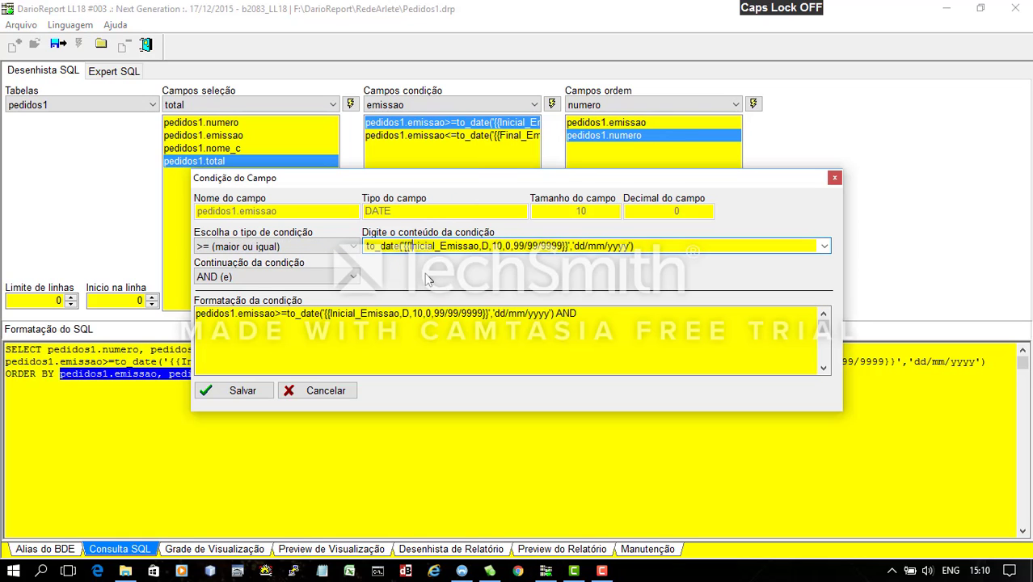
pyautogui.write('1_')
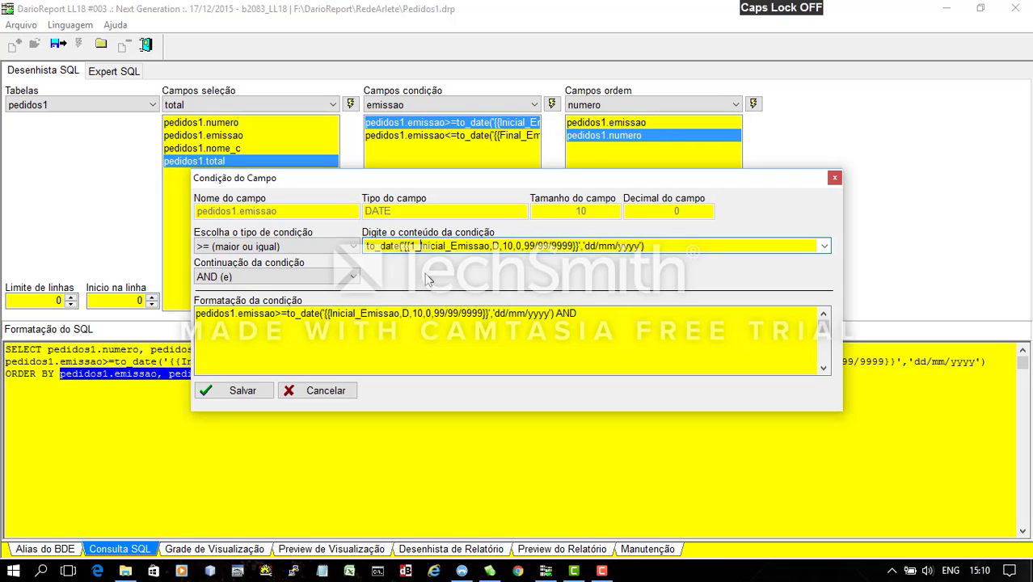
pyautogui.click(243, 391)
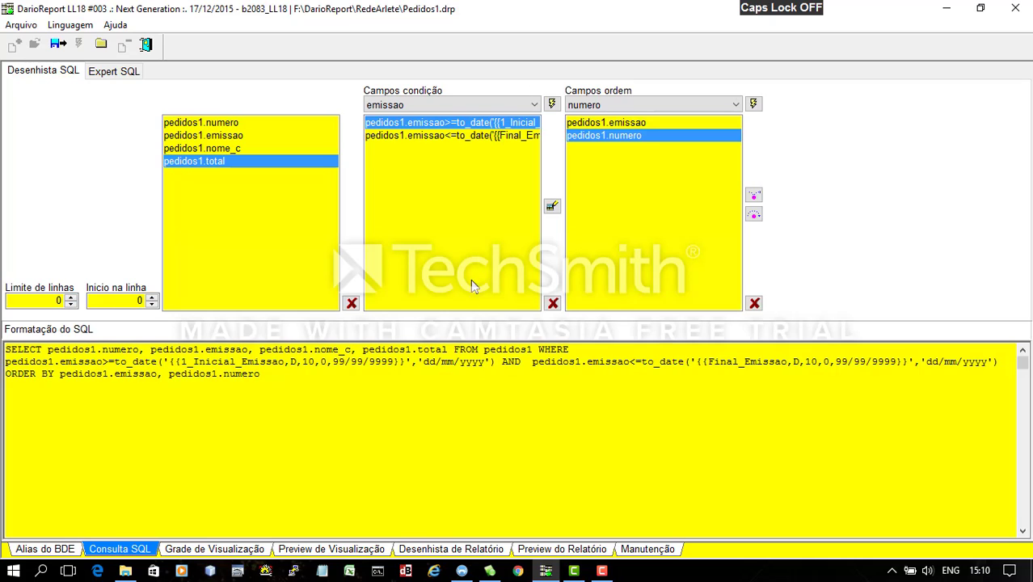
# Rename the parameter title in the <= emissao condition to 2_Final_Emissao and save the condition
pyautogui.doubleClick(485, 135)
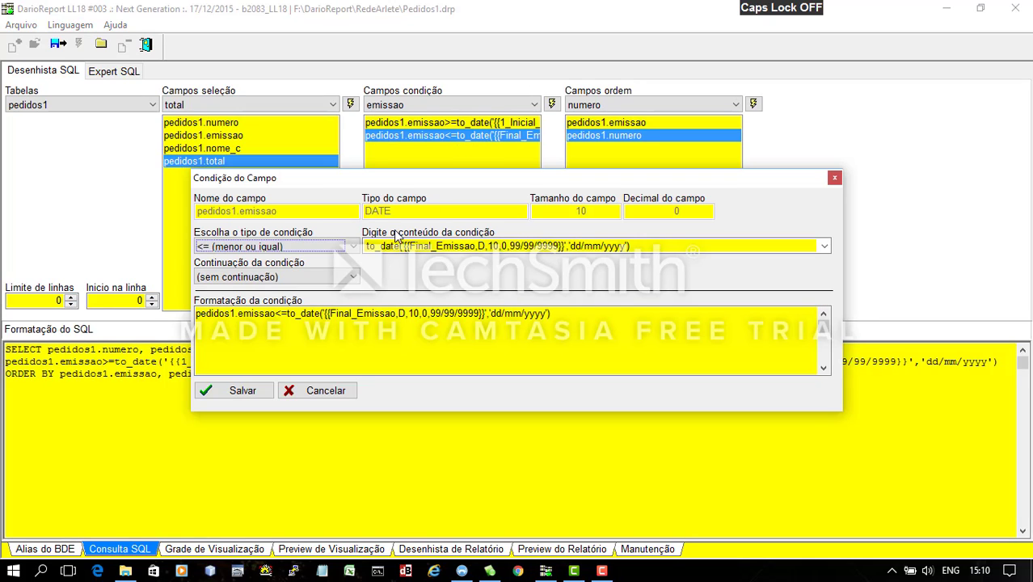
pyautogui.click(423, 245)
pyautogui.press('Left')
pyautogui.press('Left')
pyautogui.write('2_')
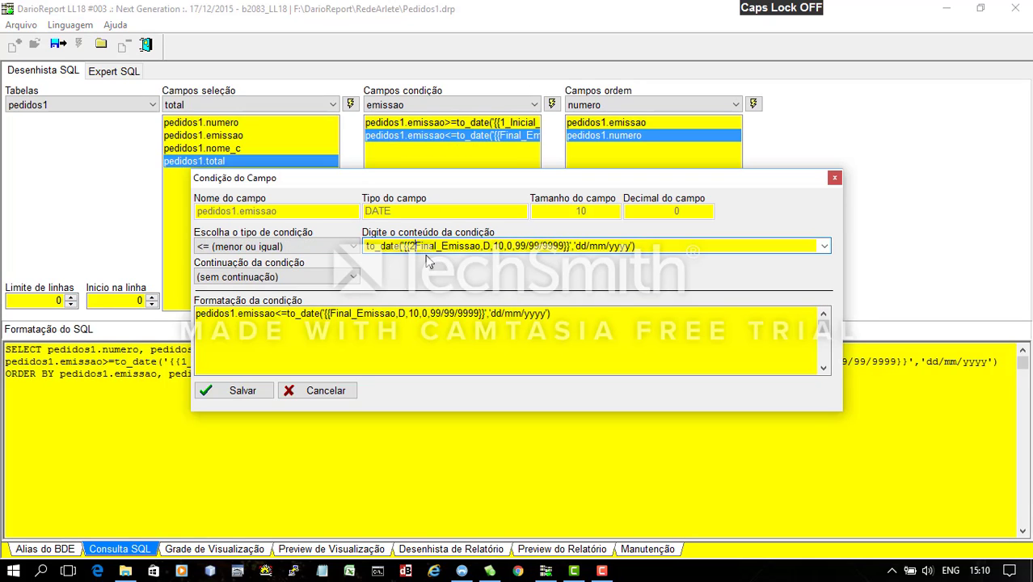
pyautogui.click(265, 393)
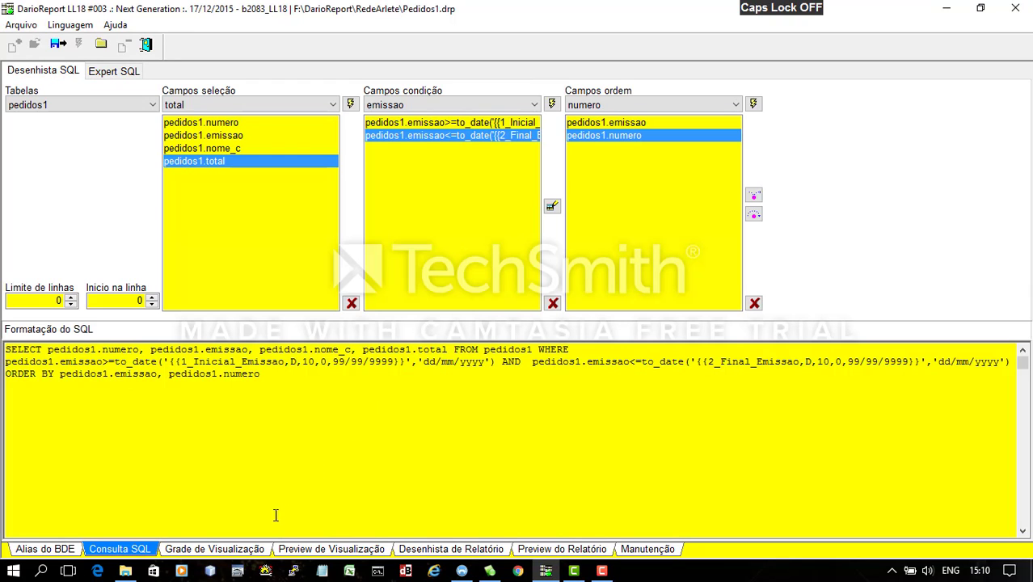
# Preview the query in the view grid with both the initial and final issue dates set to 02/01/2016
pyautogui.click(260, 556)
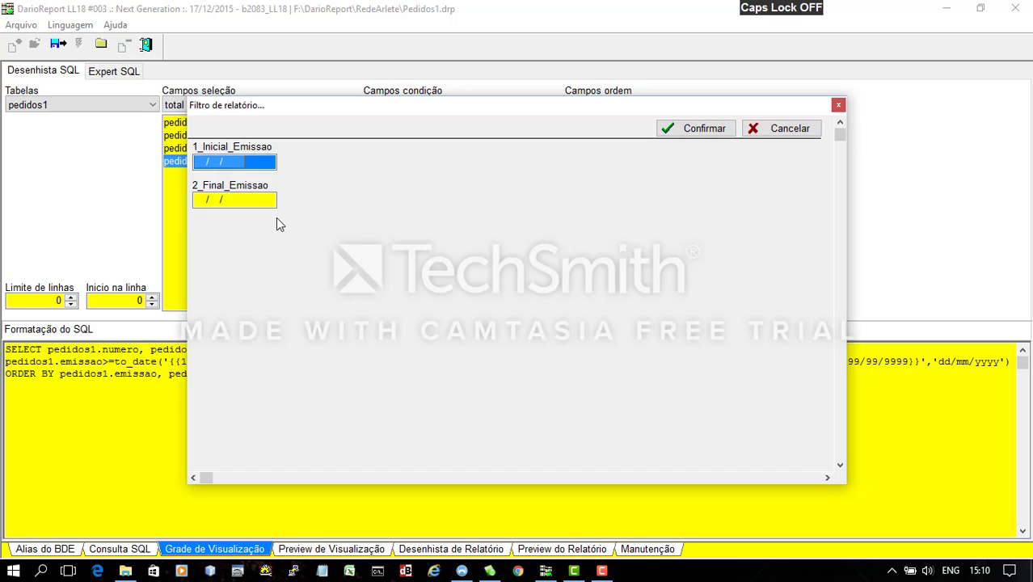
pyautogui.write('02/01/2016')
pyautogui.press('Tab')
pyautogui.write('02/01/2016')
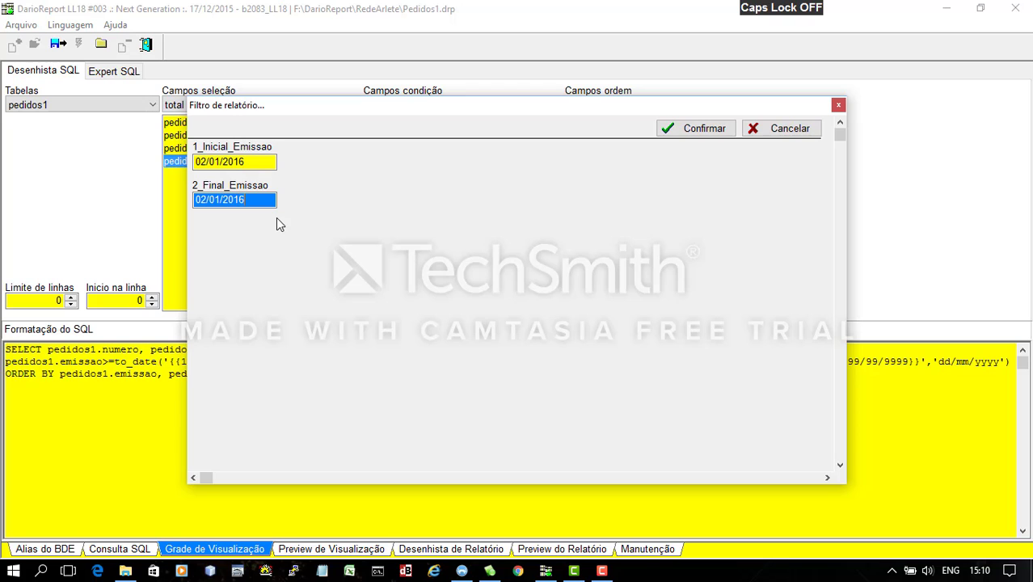
pyautogui.press('Tab')
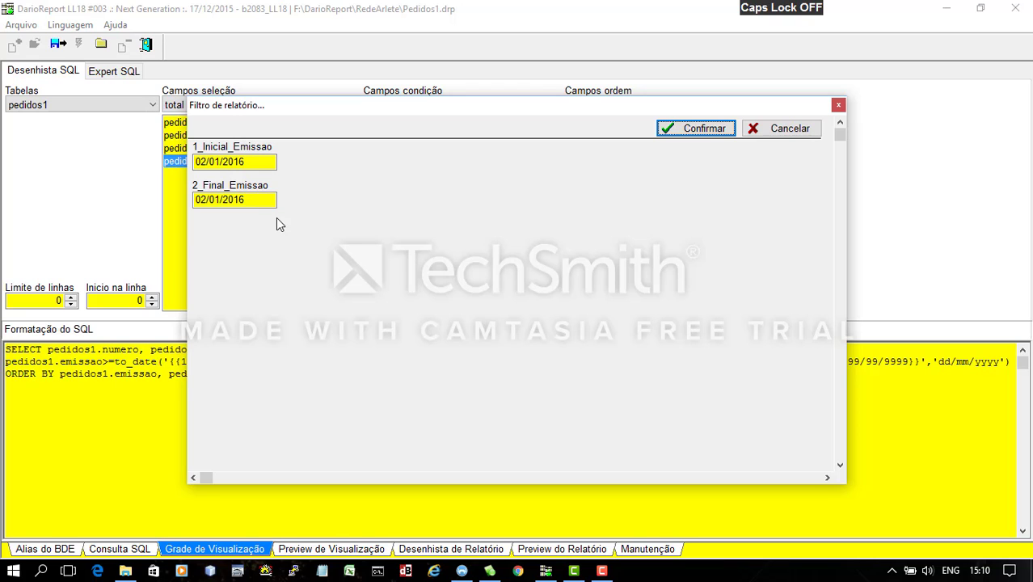
pyautogui.click(684, 131)
pyautogui.click(624, 322)
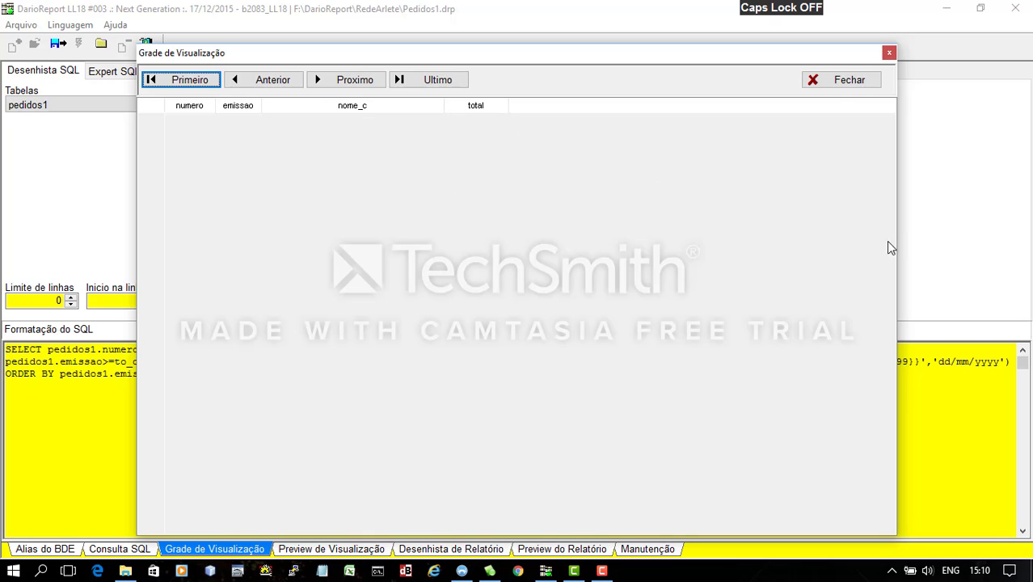
# Close the view grid and preview the query again with both issue dates set to 02/01/2015, without formatting or sums
pyautogui.click(838, 82)
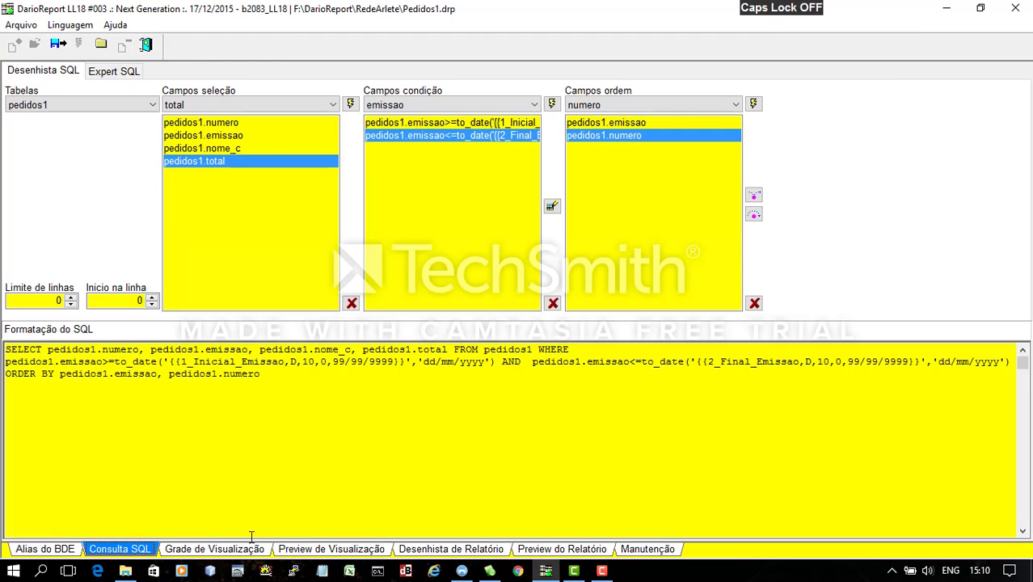
pyautogui.click(241, 552)
pyautogui.write('02/01/2015')
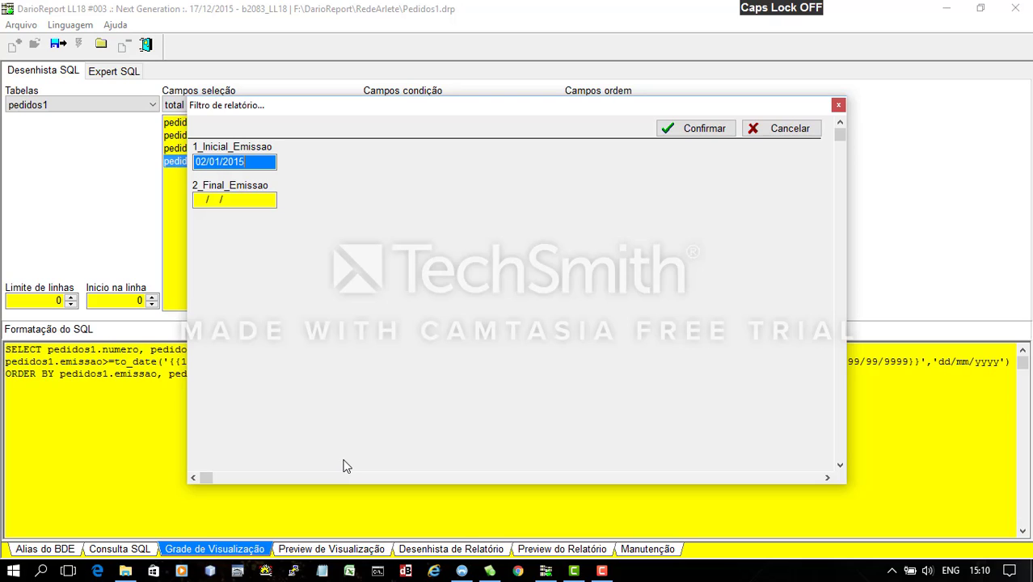
pyautogui.press('Tab')
pyautogui.write('0')
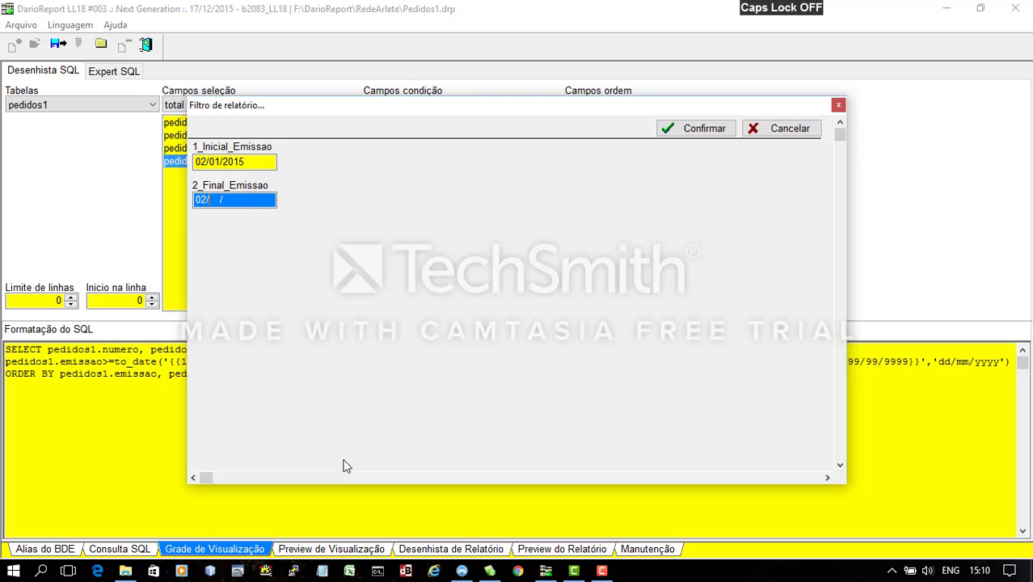
pyautogui.press('Tab')
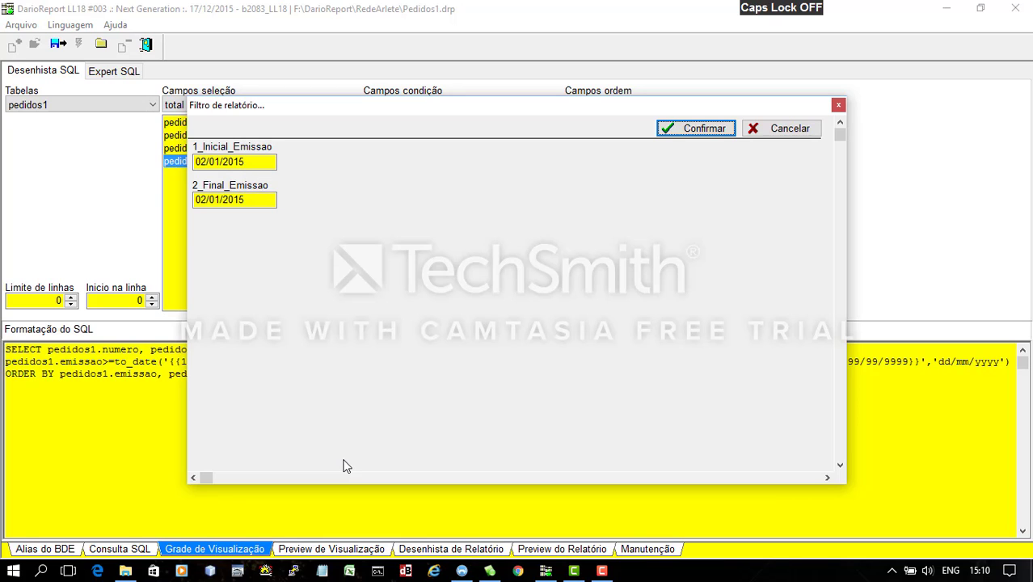
pyautogui.click(711, 131)
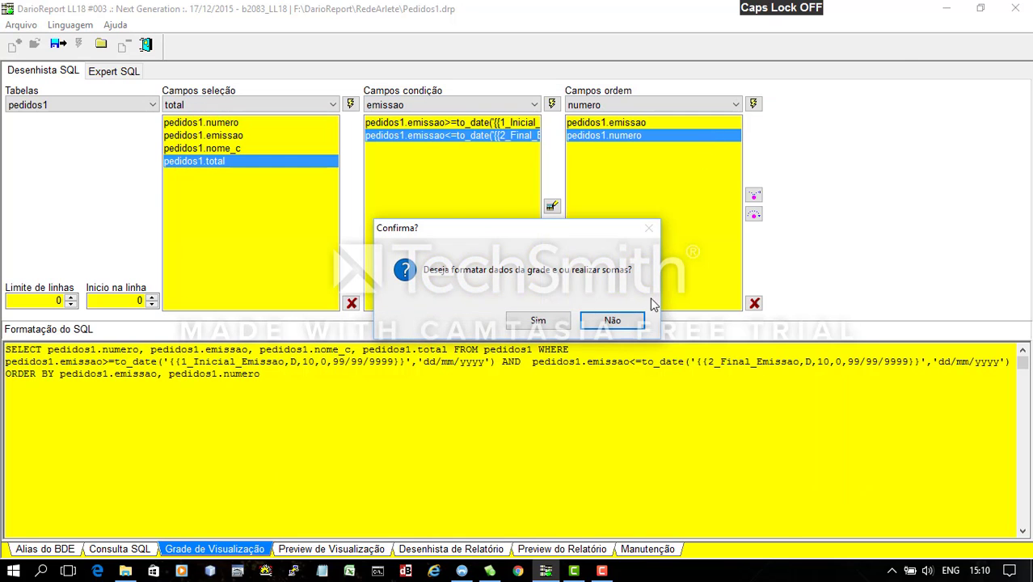
pyautogui.click(633, 320)
# Browse the order records in the view grid from the first row to the last and back
pyautogui.click(401, 199)
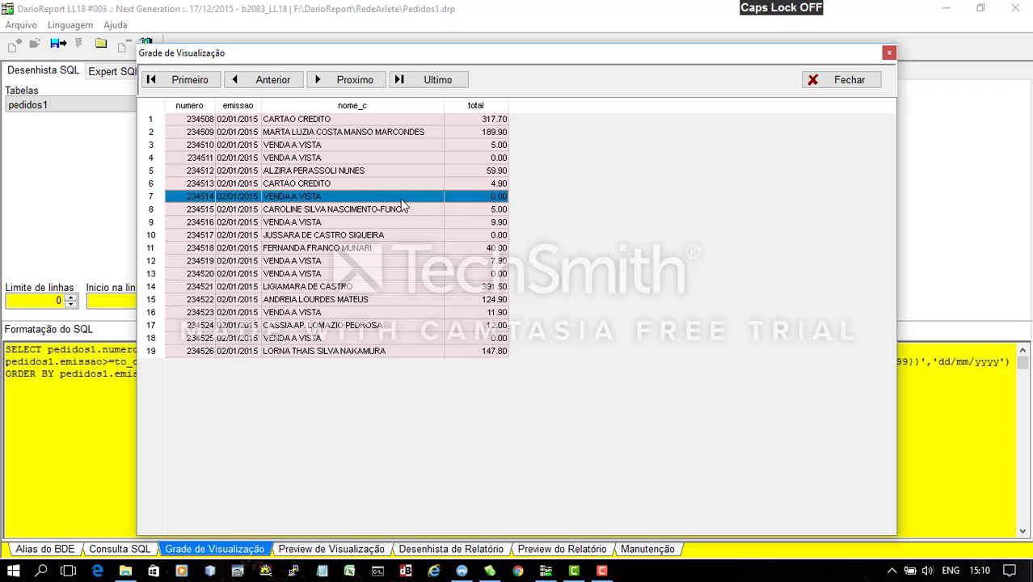
pyautogui.press('Up')
pyautogui.press('Up')
pyautogui.press('Up')
pyautogui.press('Up')
pyautogui.press('Up')
pyautogui.press('Up')
pyautogui.press('Down')
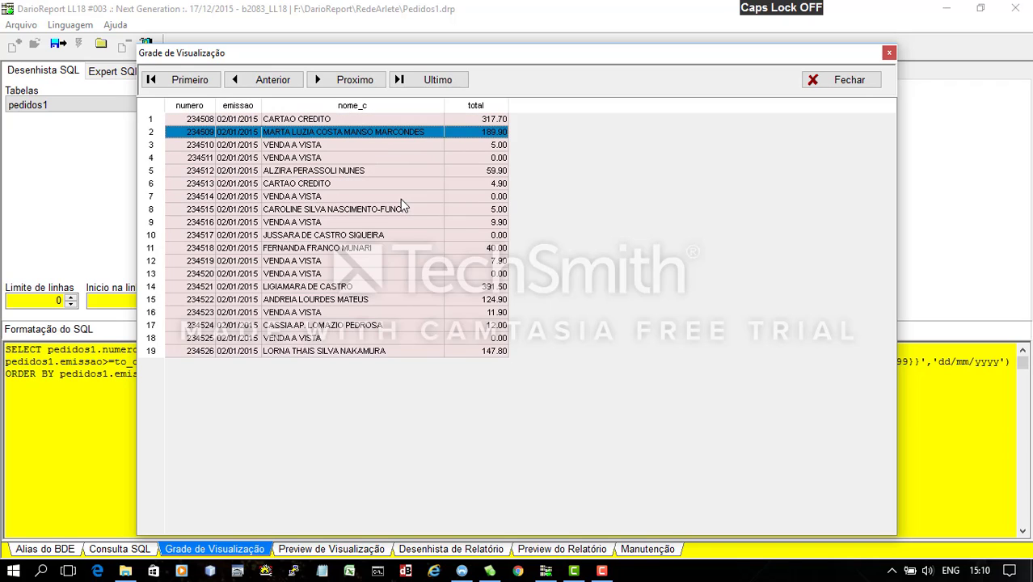
pyautogui.press('Down')
pyautogui.press('Down')
pyautogui.press('Down')
pyautogui.press('Down')
pyautogui.press('Down')
pyautogui.press('Down')
pyautogui.press('Down')
pyautogui.press('Down')
pyautogui.press('Down')
pyautogui.press('Down')
pyautogui.press('Down')
pyautogui.press('Down')
pyautogui.press('Down')
pyautogui.press('Down')
pyautogui.press('Down')
pyautogui.press('Down')
pyautogui.press('Down')
pyautogui.press('Up')
pyautogui.press('Up')
pyautogui.press('Up')
pyautogui.press('Up')
pyautogui.press('Up')
pyautogui.press('Up')
pyautogui.press('Up')
pyautogui.press('Up')
pyautogui.press('Up')
pyautogui.press('Up')
pyautogui.press('Up')
pyautogui.press('Up')
pyautogui.press('Up')
pyautogui.press('Up')
pyautogui.press('Up')
pyautogui.press('Up')
pyautogui.press('Up')
pyautogui.press('Up')
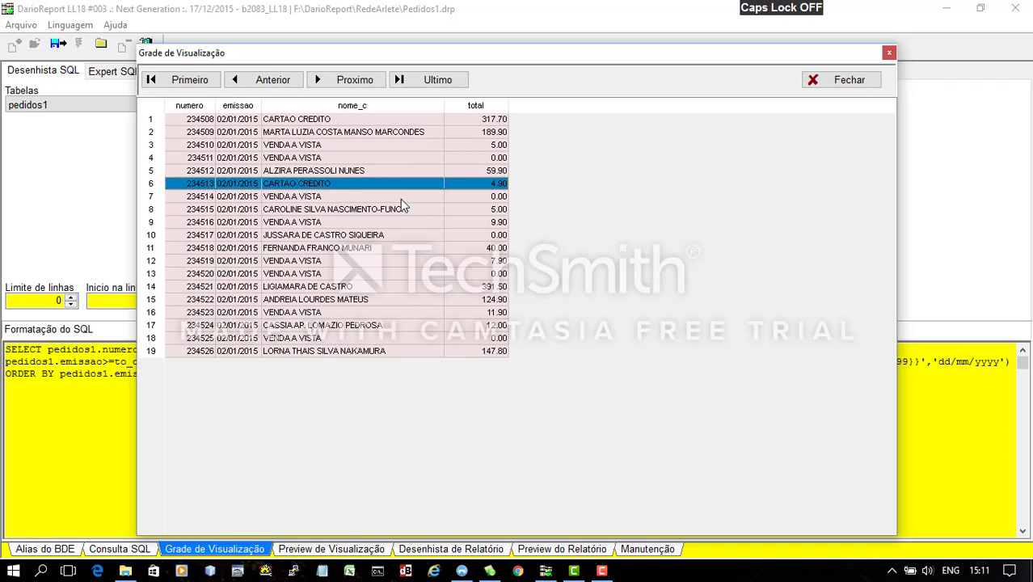
# Examine the emissao, numero and nome_c columns to check the sort order, and close the view grid
pyautogui.click(245, 133)
pyautogui.click(246, 161)
pyautogui.click(246, 135)
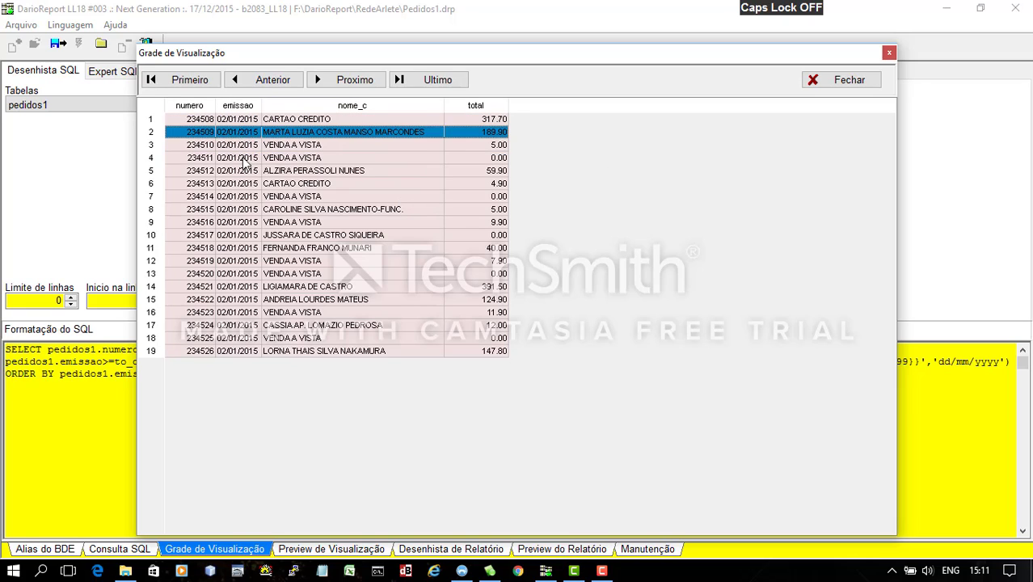
pyautogui.click(245, 163)
pyautogui.click(208, 135)
pyautogui.click(206, 161)
pyautogui.click(204, 199)
pyautogui.click(198, 236)
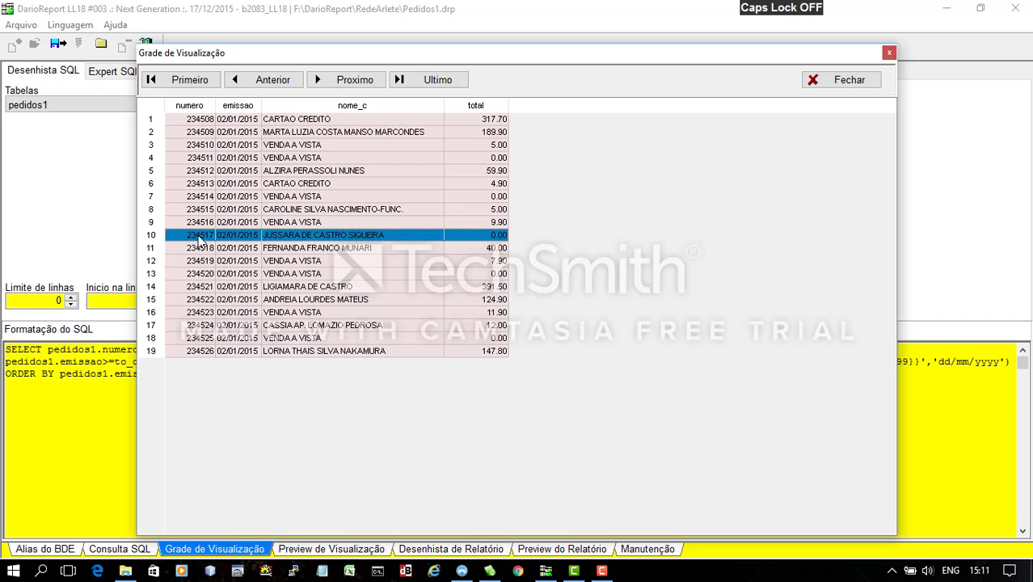
pyautogui.click(194, 135)
pyautogui.click(207, 122)
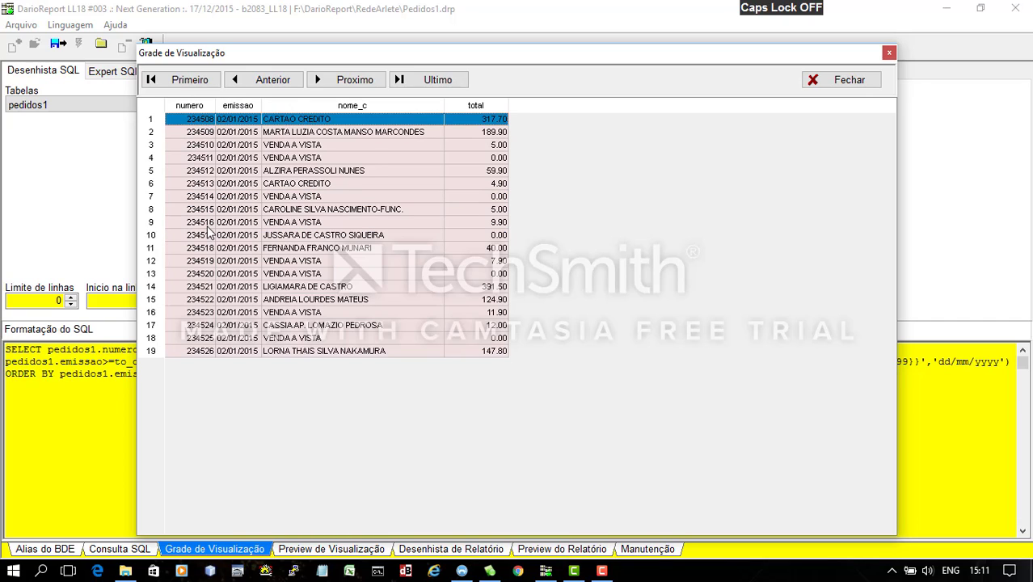
pyautogui.click(319, 212)
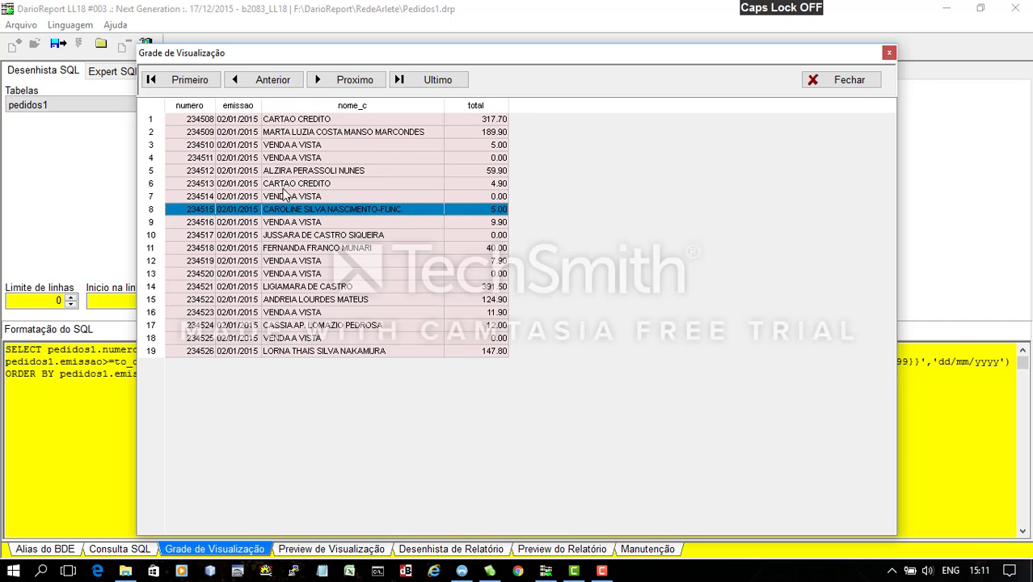
pyautogui.click(270, 161)
pyautogui.click(296, 133)
pyautogui.click(318, 198)
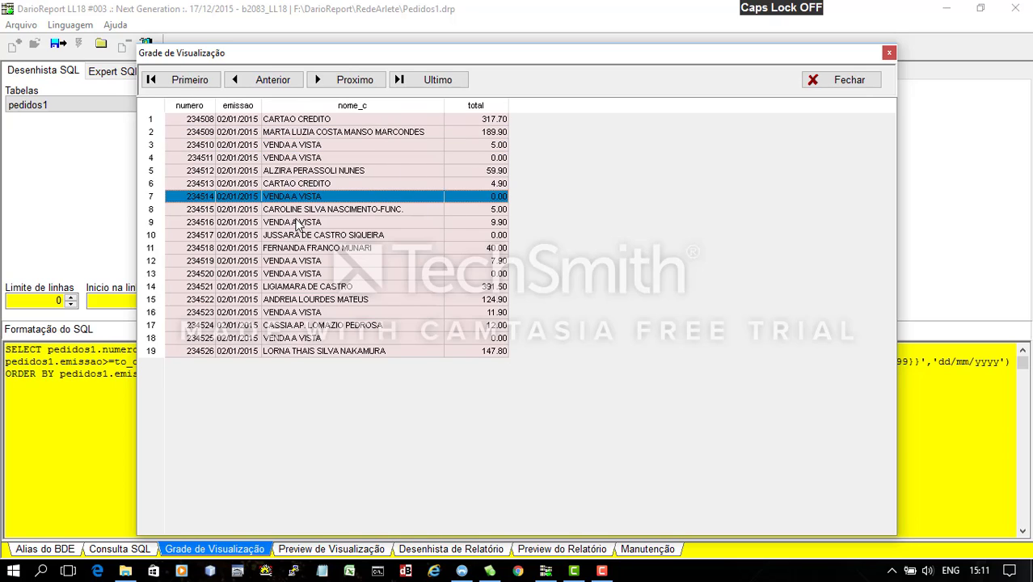
pyautogui.click(836, 83)
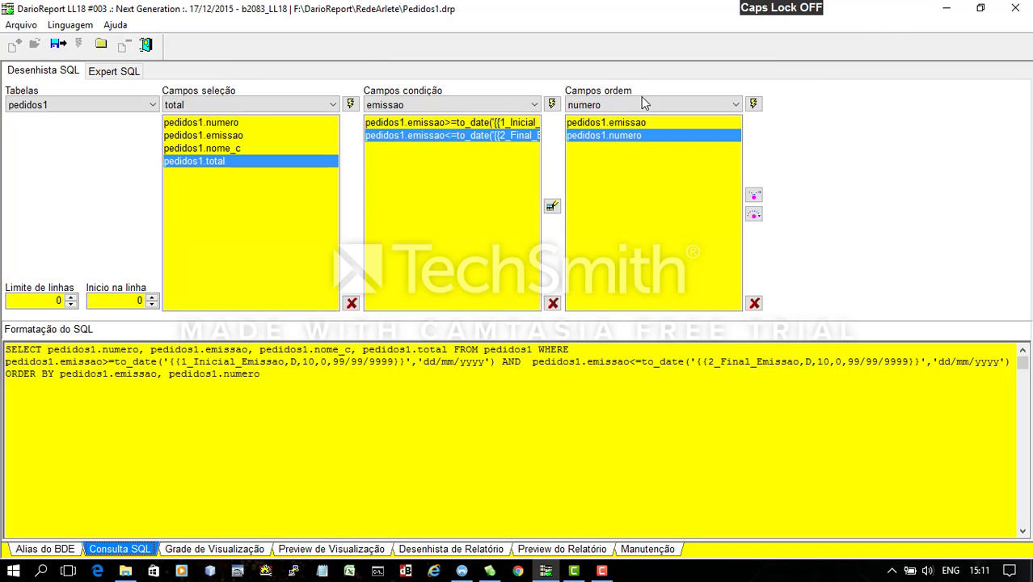
# Add a query condition requiring the lancado field to equal 'S', with no continuation, and save the condition
pyautogui.click(535, 106)
pyautogui.click(419, 181)
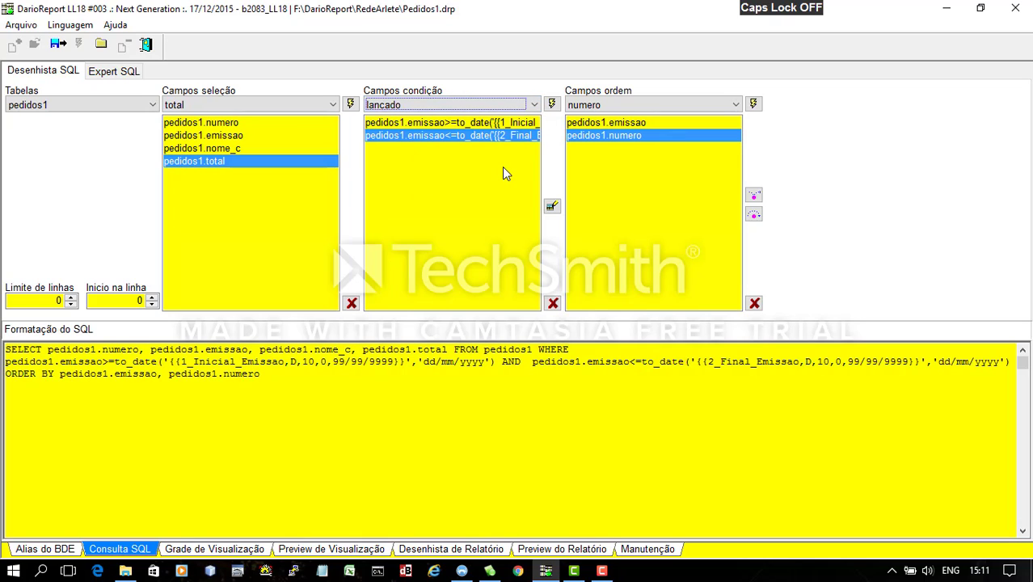
pyautogui.click(553, 106)
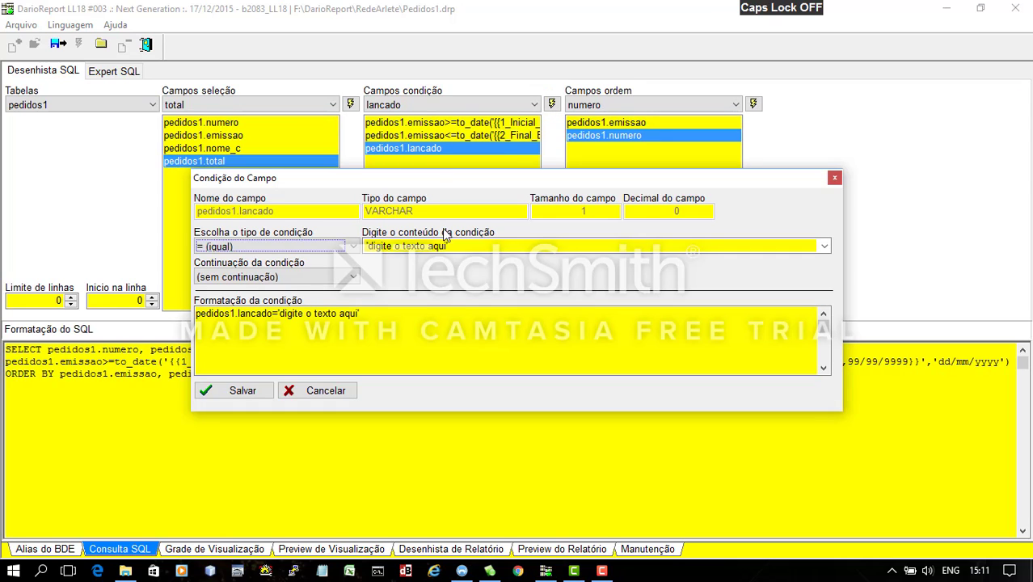
pyautogui.click(507, 245)
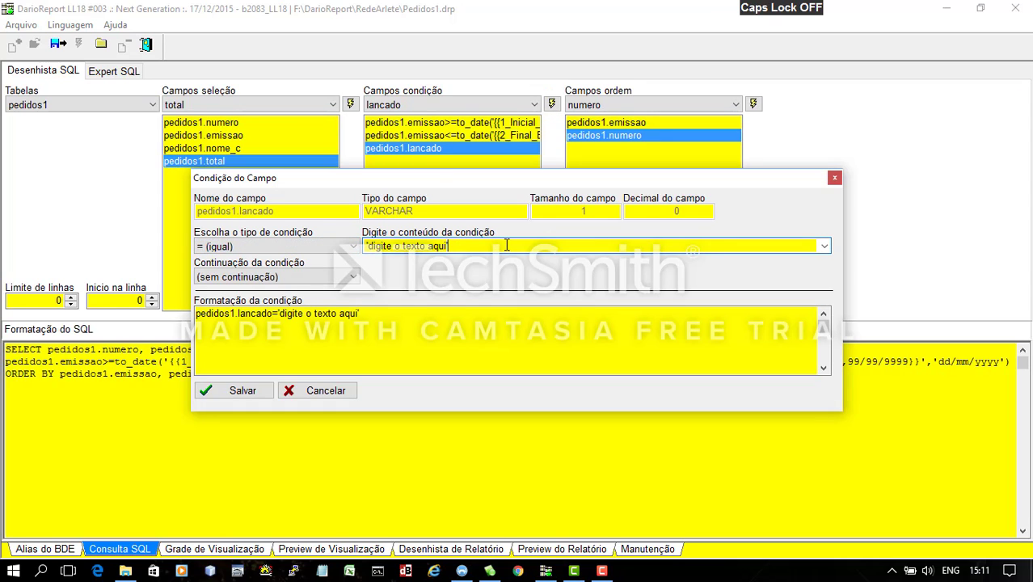
pyautogui.hotkey('shift', 'Left')
pyautogui.hotkey('shift', 'Left')
pyautogui.hotkey('shift', 'Left')
pyautogui.hotkey('shift', 'Left')
pyautogui.hotkey('shift', 'Left')
pyautogui.hotkey('shift', 'Left')
pyautogui.hotkey('shift', 'Left')
pyautogui.hotkey('shift', 'Left')
pyautogui.hotkey('shift', 'Left')
pyautogui.hotkey('shift', 'Left')
pyautogui.hotkey('shift', 'Left')
pyautogui.hotkey('shift', 'Left')
pyautogui.hotkey('shift', 'Left')
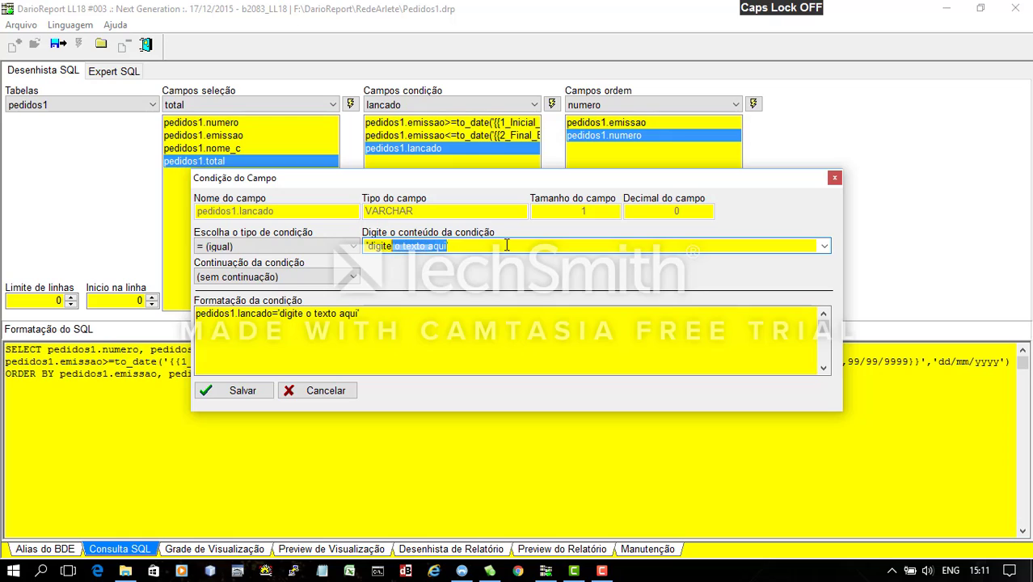
pyautogui.press('BackSpace')
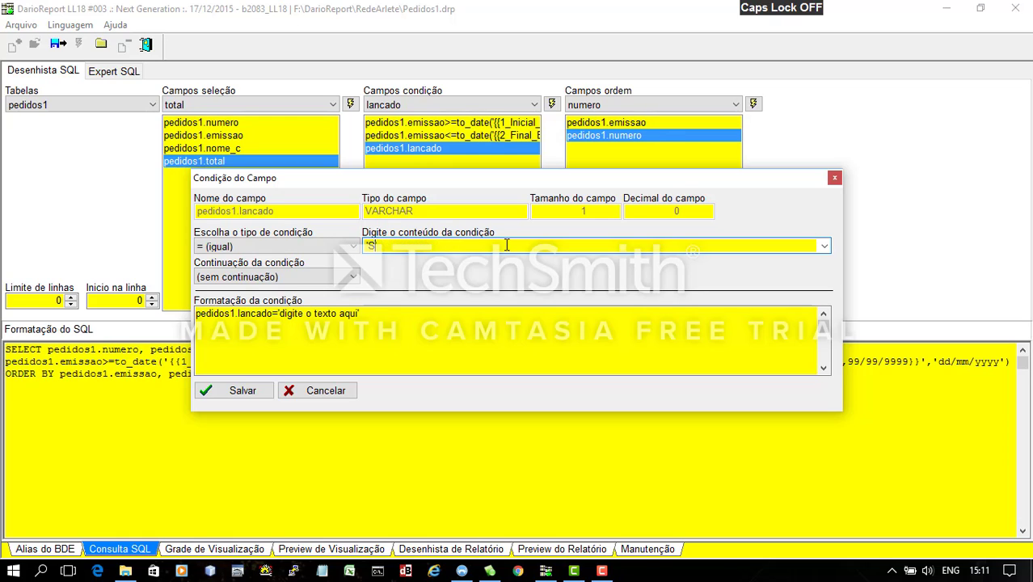
pyautogui.write("S'")
pyautogui.press('Tab')
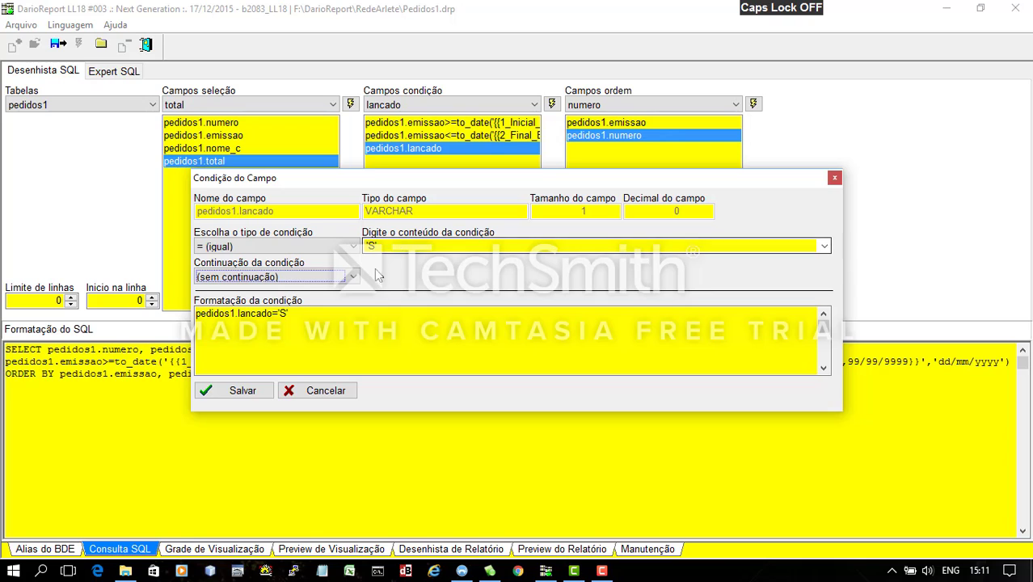
pyautogui.click(233, 389)
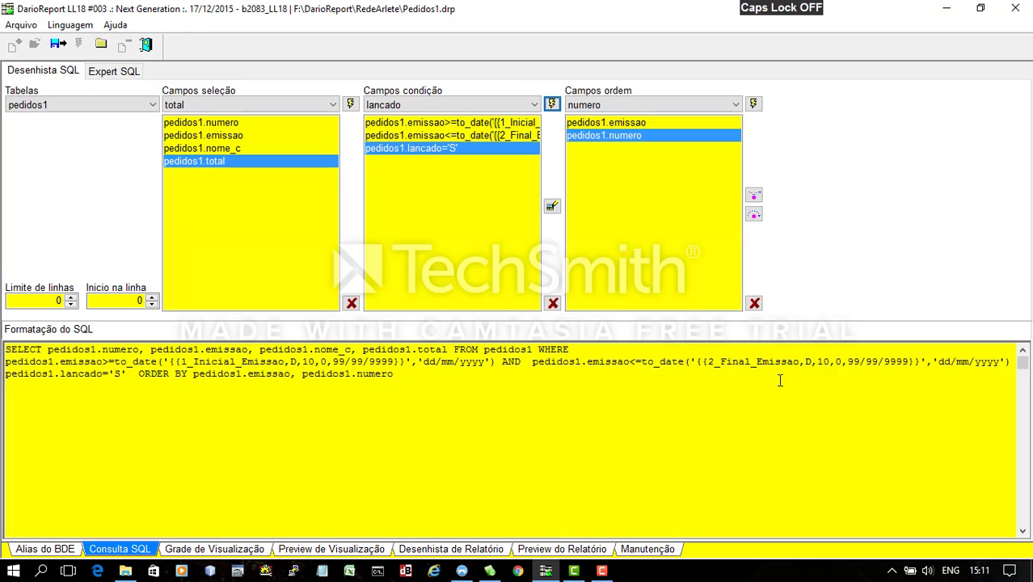
# Set the continuation of the <= emissao condition to AND (e), save the condition, and save the report
pyautogui.click(484, 135)
pyautogui.doubleClick(483, 135)
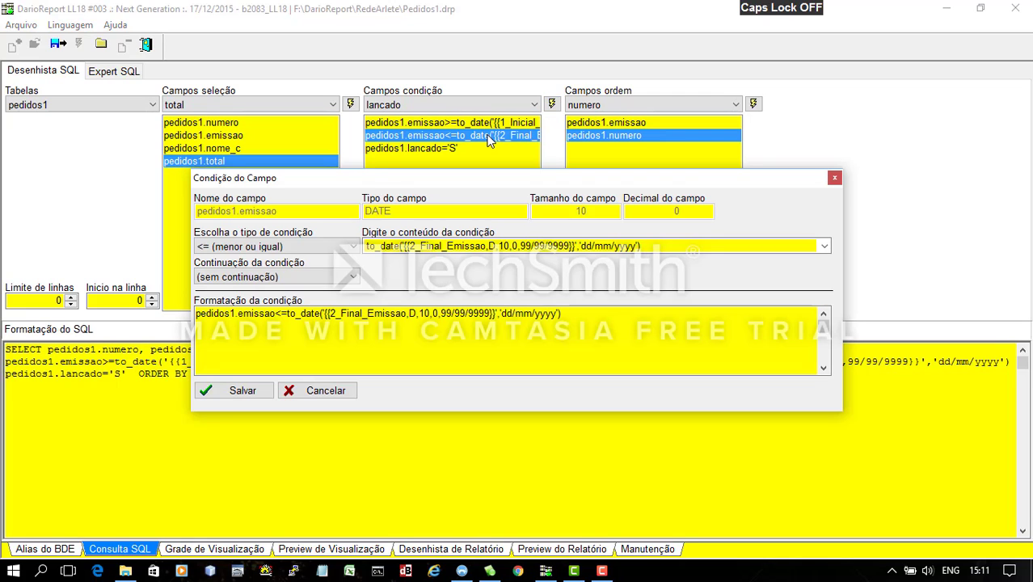
pyautogui.click(308, 277)
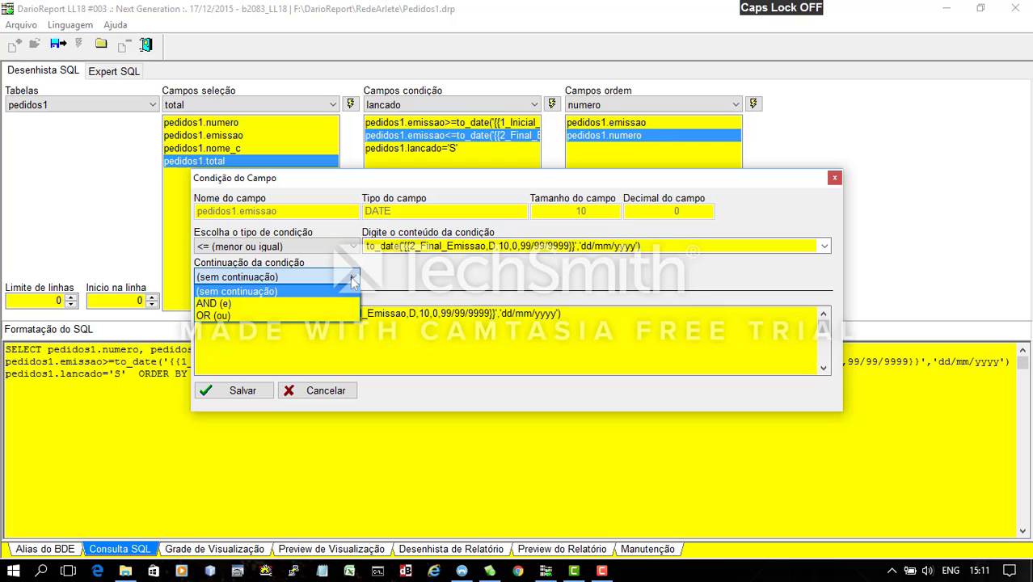
pyautogui.click(305, 300)
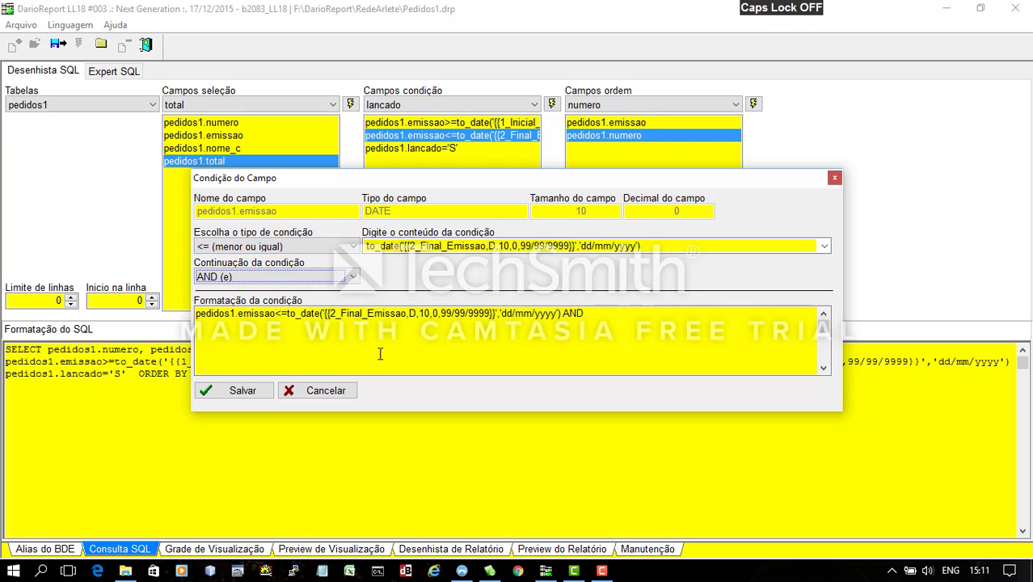
pyautogui.click(259, 392)
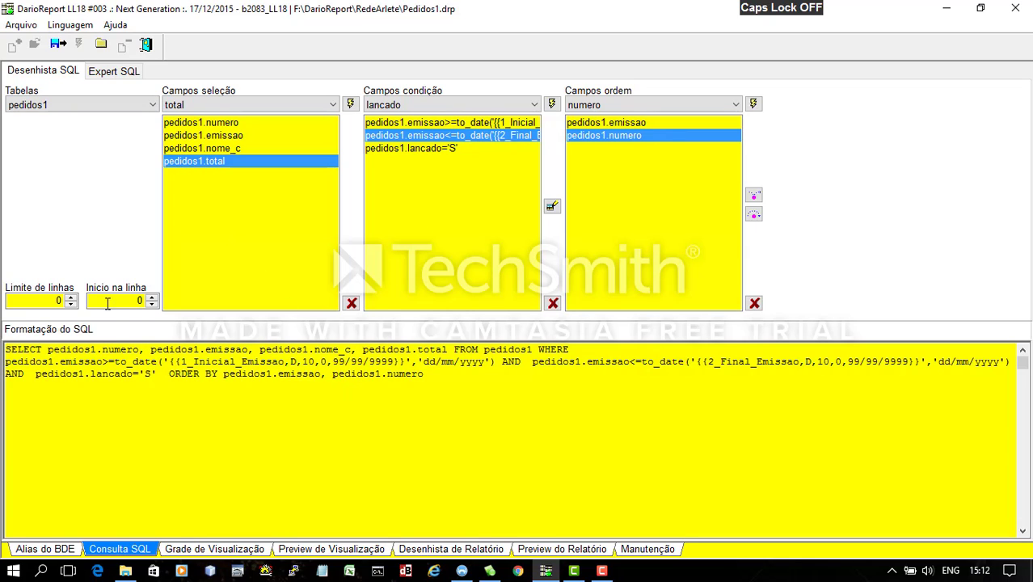
pyautogui.click(58, 44)
pyautogui.click(538, 320)
# Preview the updated query in the view grid for initial and final issue dates of 02/01/2015, without formatting or sums
pyautogui.click(233, 550)
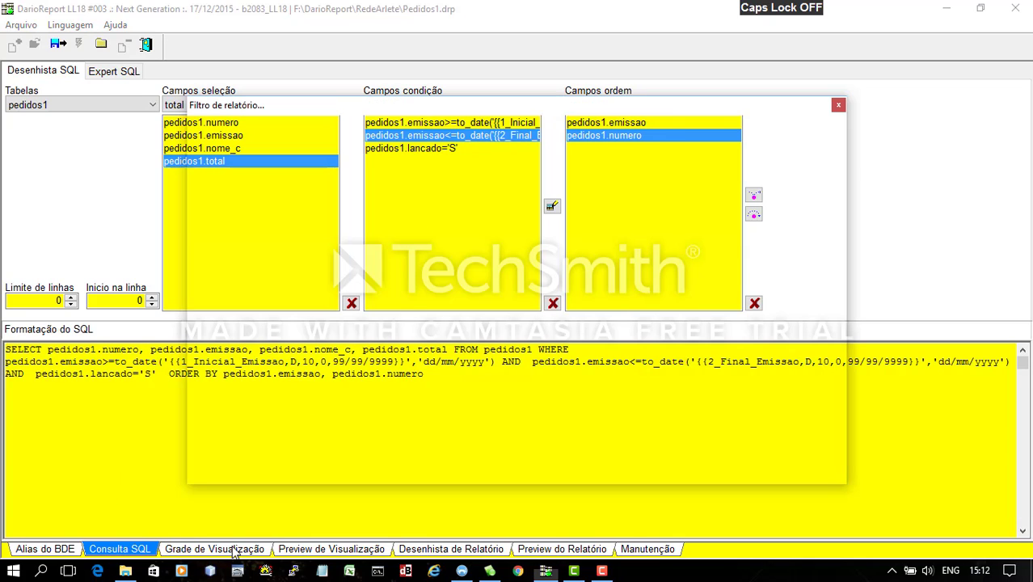
pyautogui.write('0201')
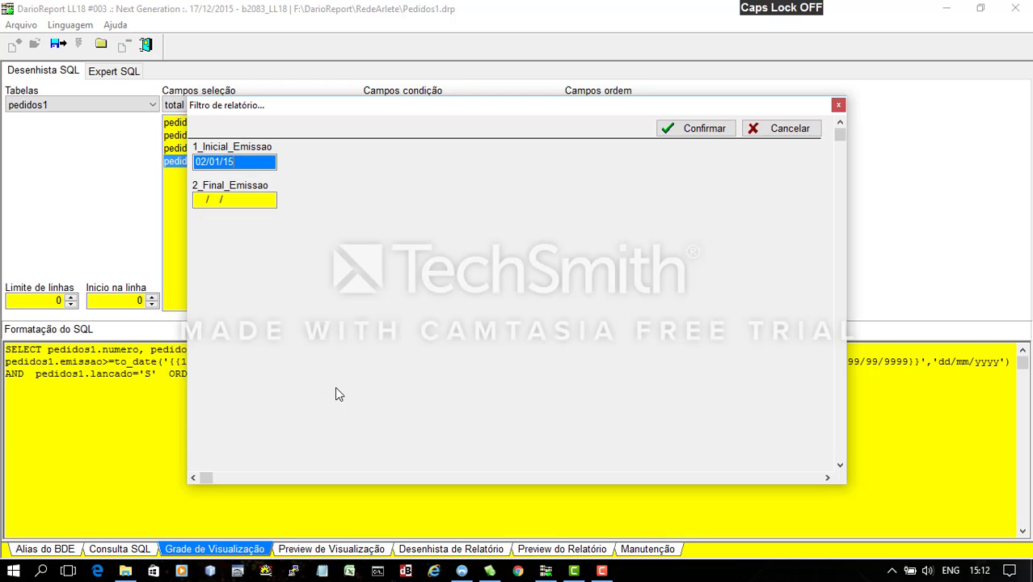
pyautogui.press('Tab')
pyautogui.write('020')
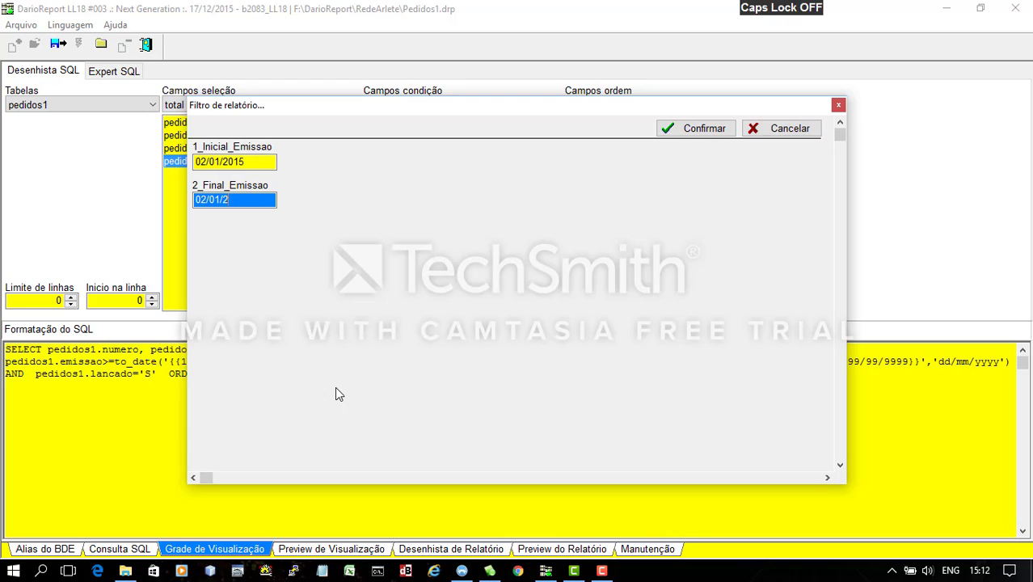
pyautogui.press('Tab')
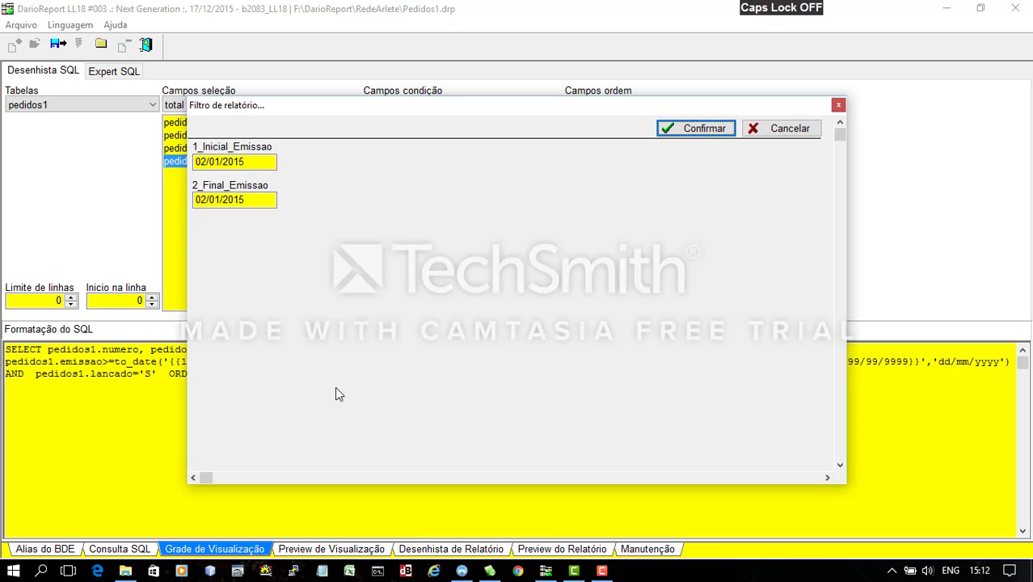
pyautogui.click(688, 129)
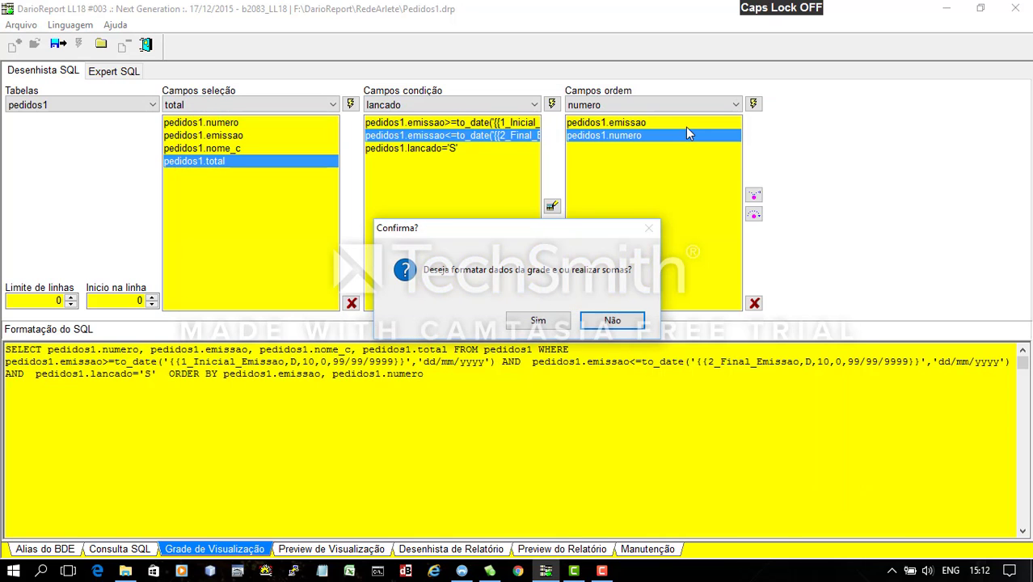
pyautogui.click(612, 321)
# Examine the rows returned with the lancado condition, including customer names and order totals
pyautogui.click(305, 146)
pyautogui.click(321, 274)
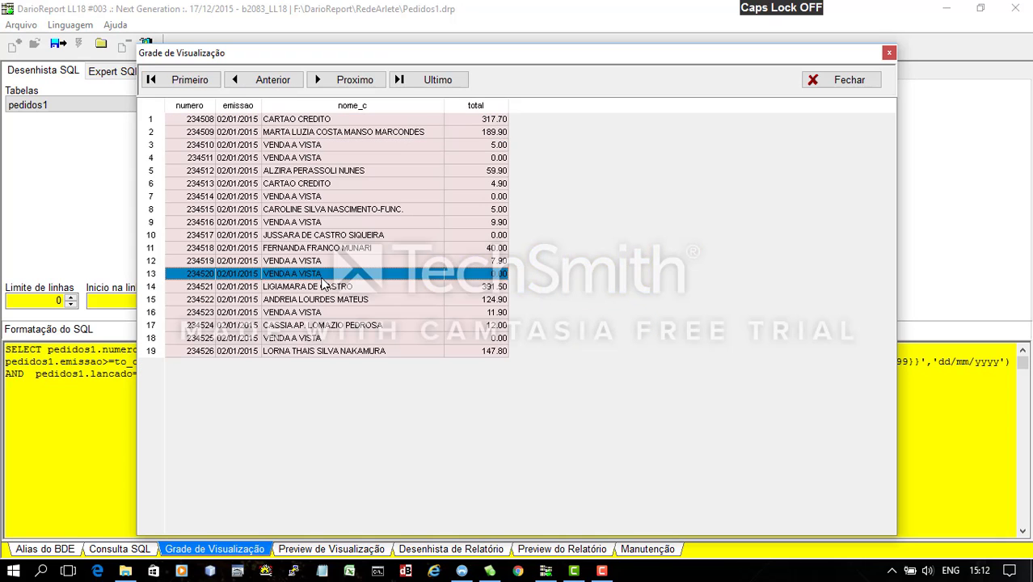
pyautogui.click(327, 198)
pyautogui.click(325, 134)
pyautogui.click(338, 237)
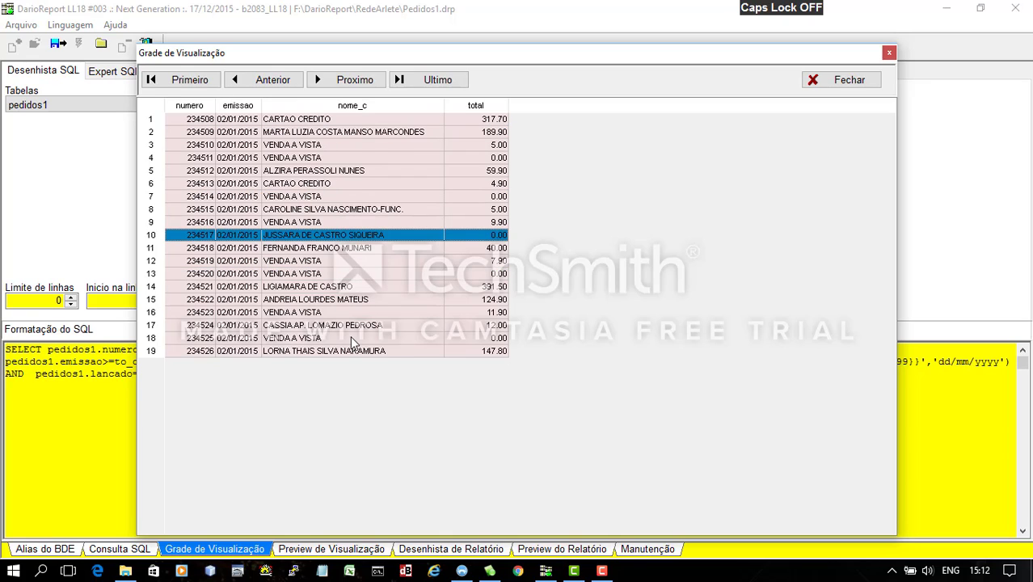
pyautogui.click(353, 348)
pyautogui.click(342, 188)
pyautogui.click(324, 251)
pyautogui.click(329, 326)
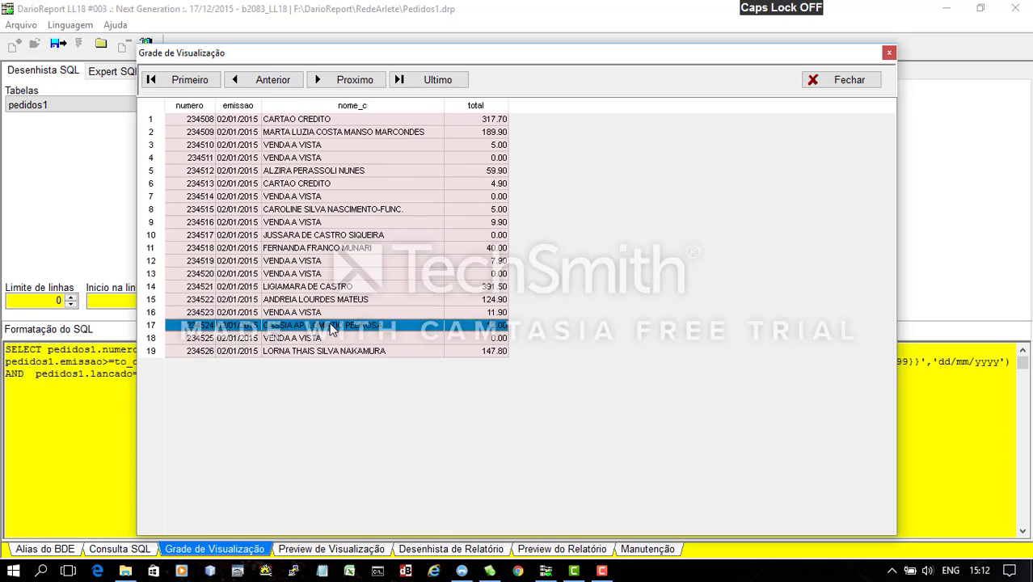
pyautogui.click(366, 196)
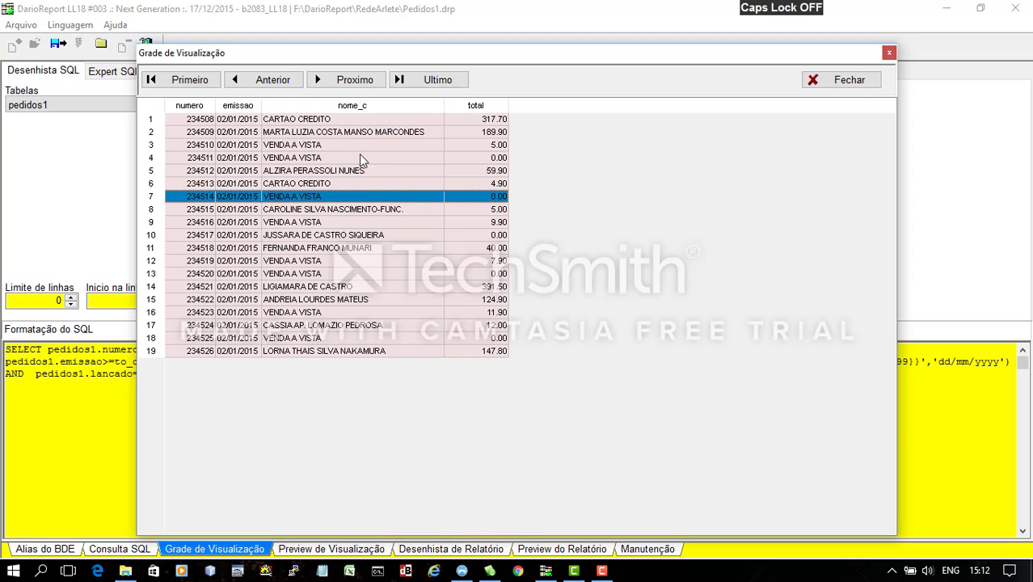
pyautogui.click(363, 133)
pyautogui.click(365, 251)
pyautogui.click(473, 353)
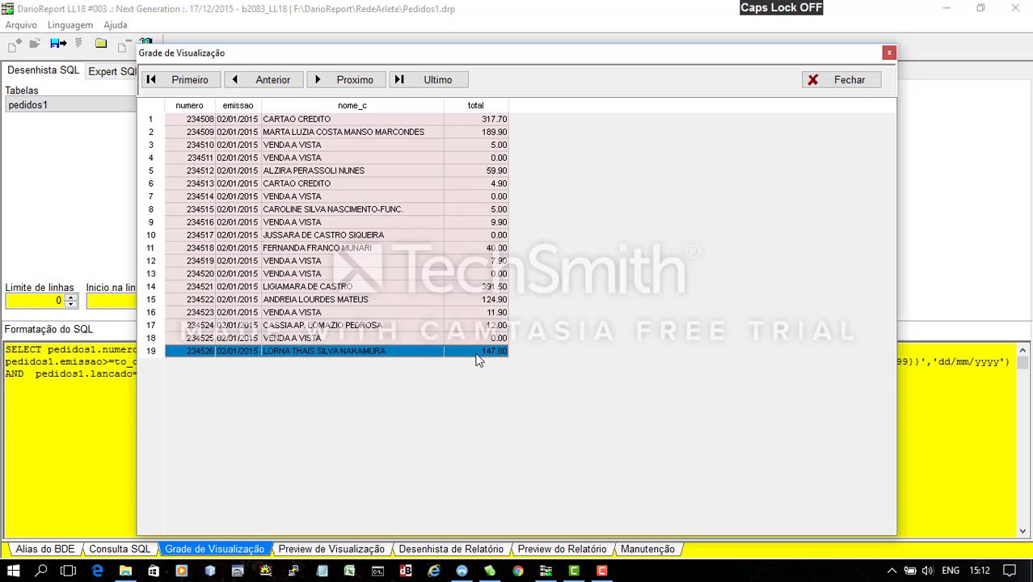
# Close the grid preview and try to open the report designer for initial and final issue dates of 02/01/2015, accepting the offered layout options
pyautogui.click(847, 80)
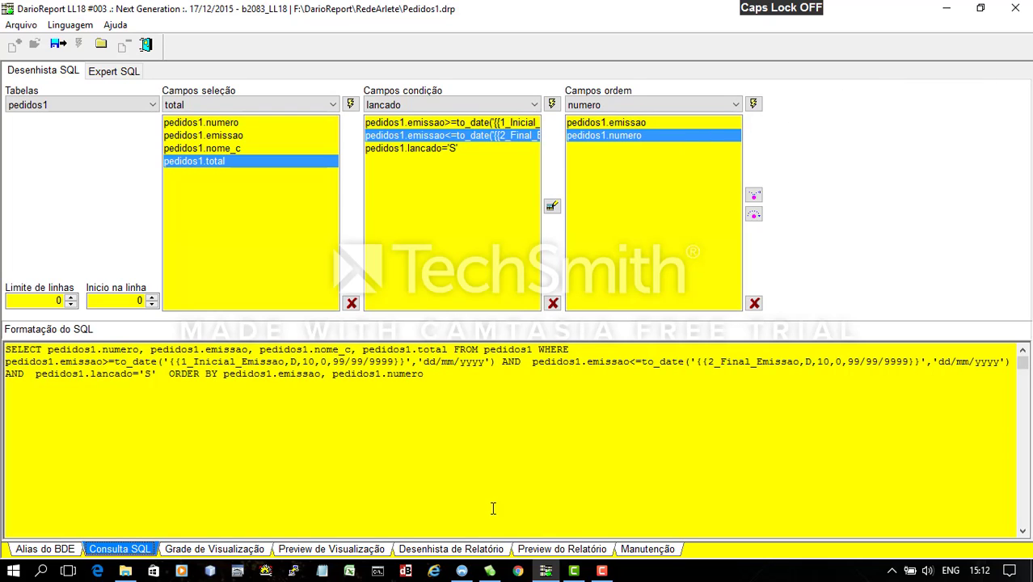
pyautogui.click(497, 549)
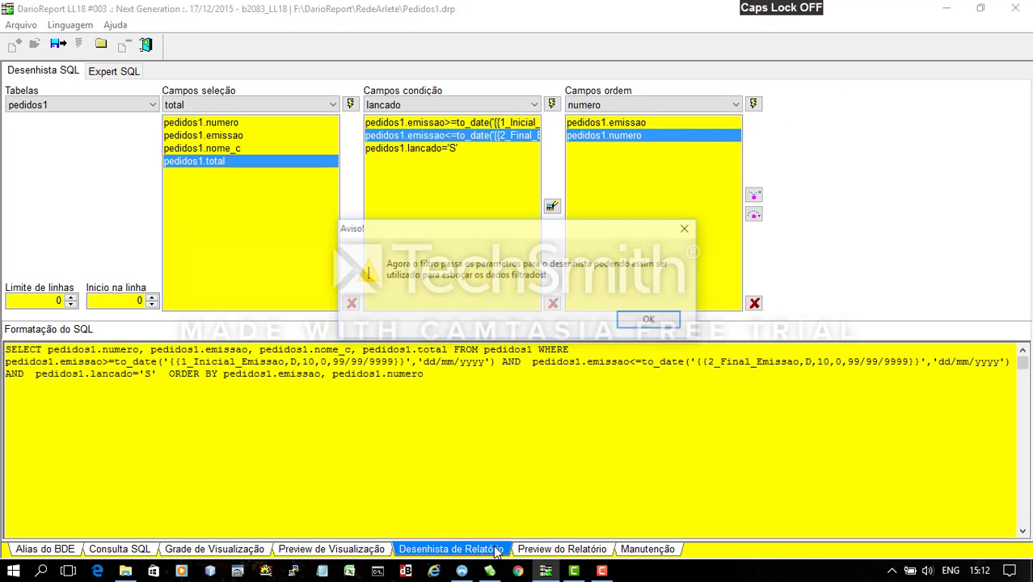
pyautogui.click(650, 319)
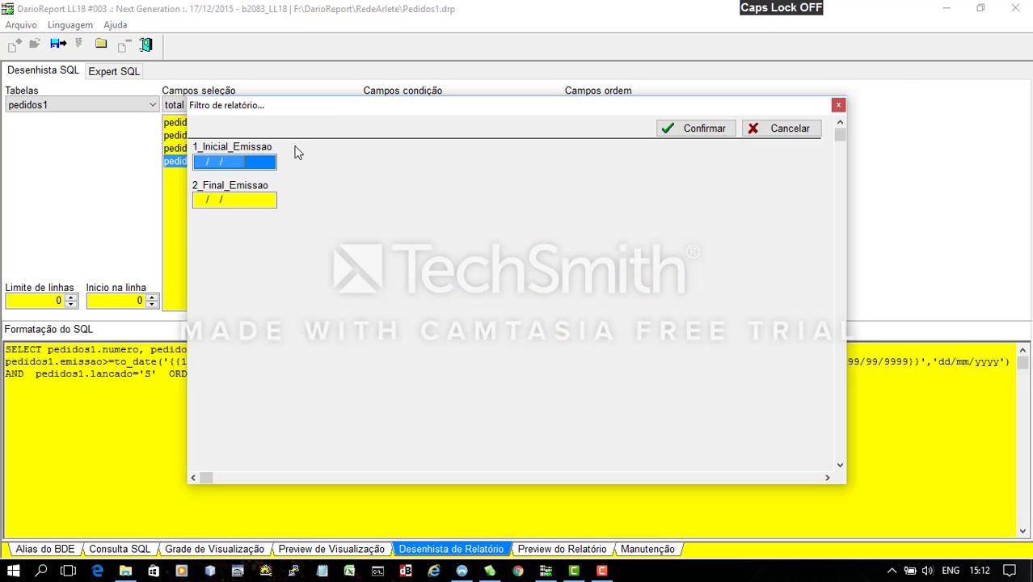
pyautogui.write('02012015')
pyautogui.press('Tab')
pyautogui.write('02/01/20')
pyautogui.write('15')
pyautogui.press('Tab')
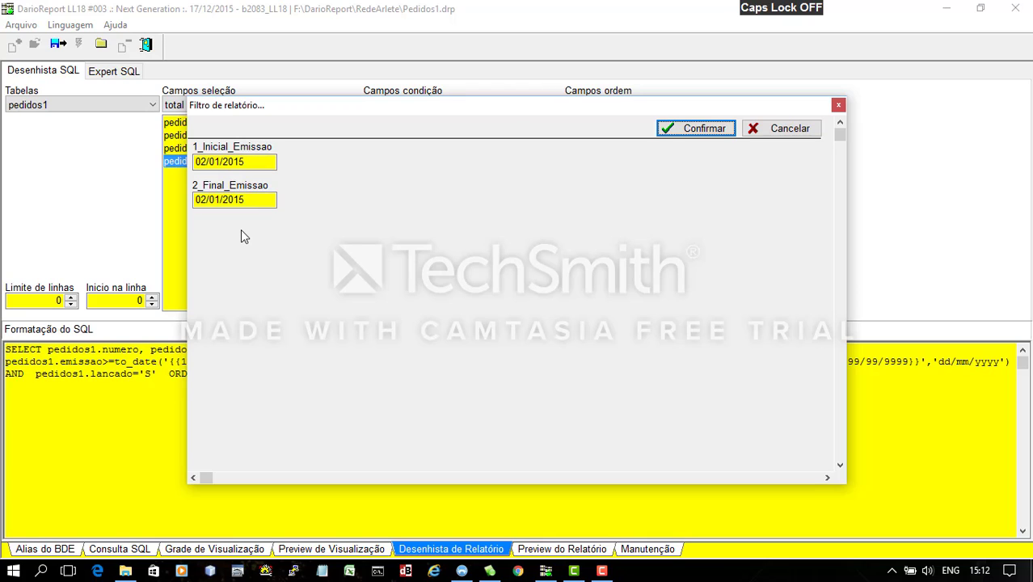
pyautogui.press('Return')
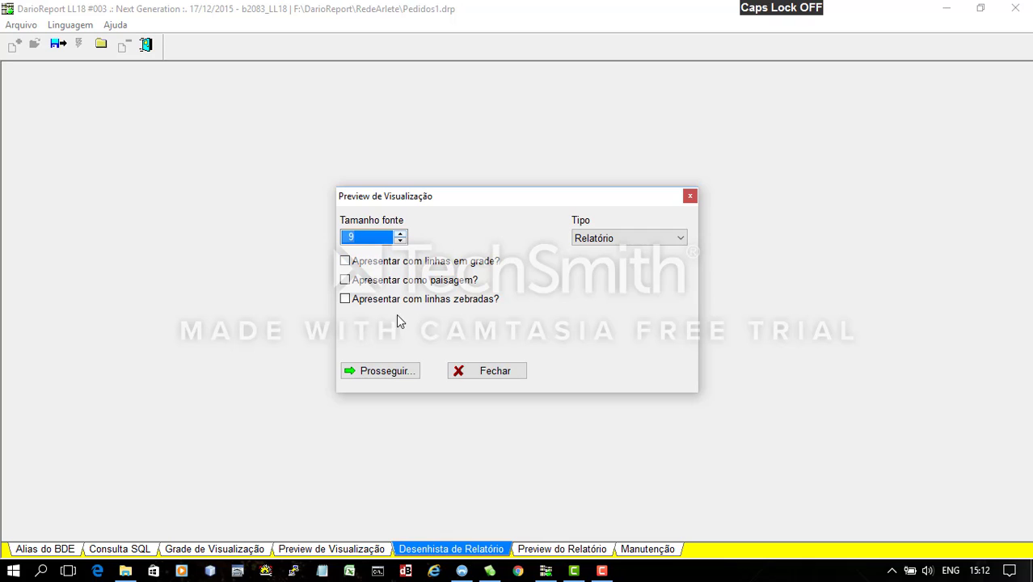
pyautogui.click(405, 373)
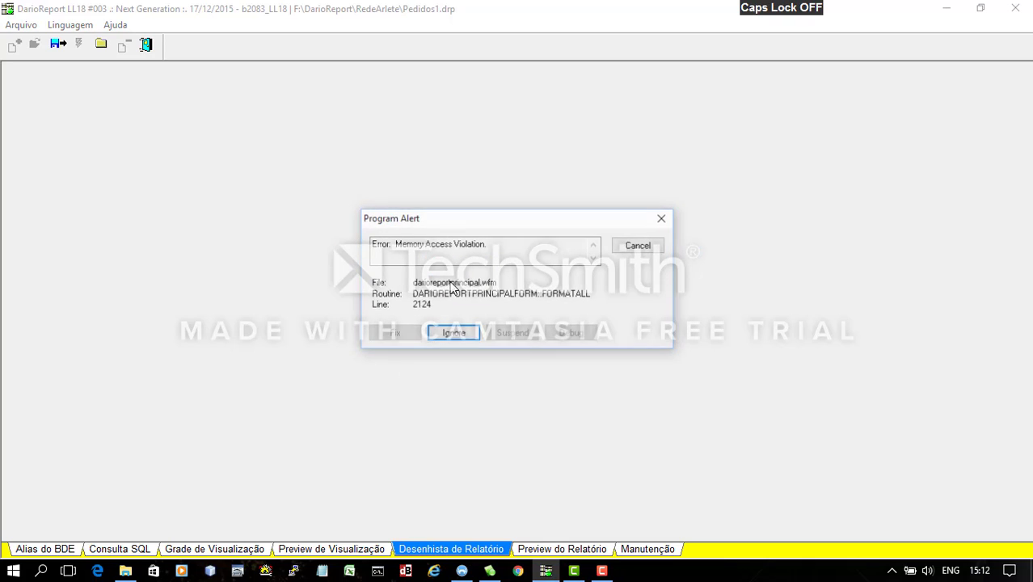
# Ignore the program alerts and force the unresponsive DarioReport program to close
pyautogui.click(472, 334)
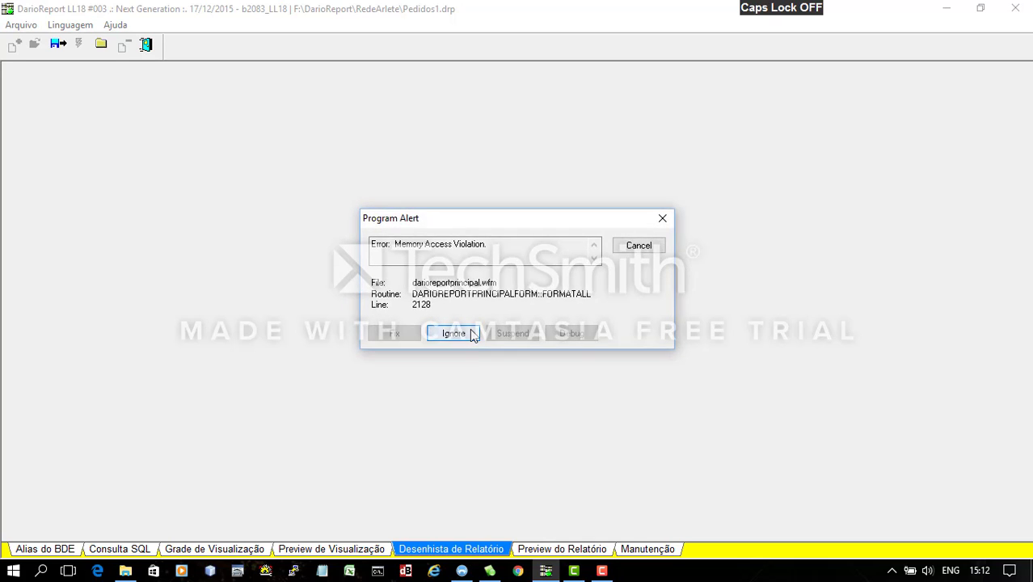
pyautogui.click(454, 333)
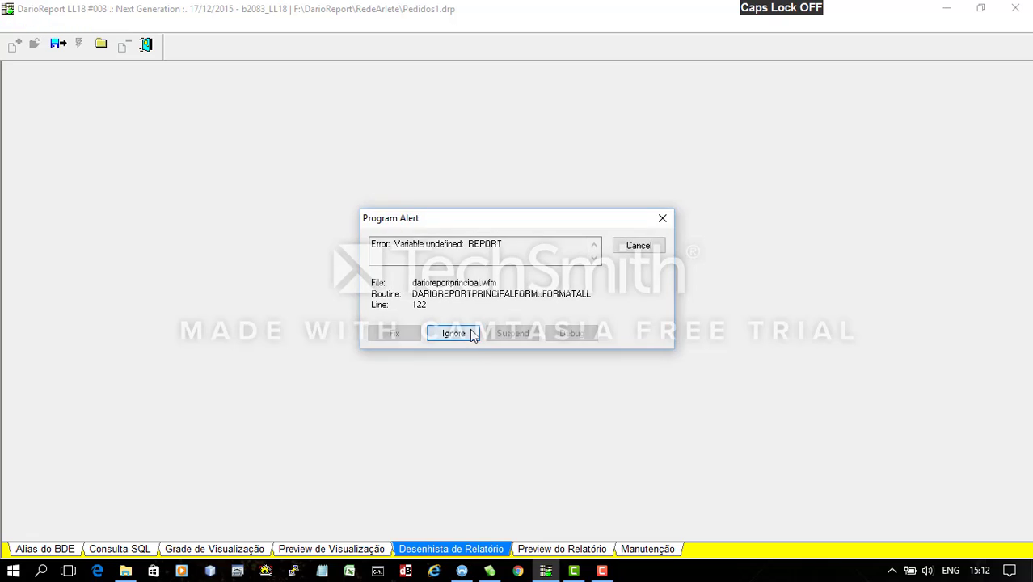
pyautogui.click(472, 334)
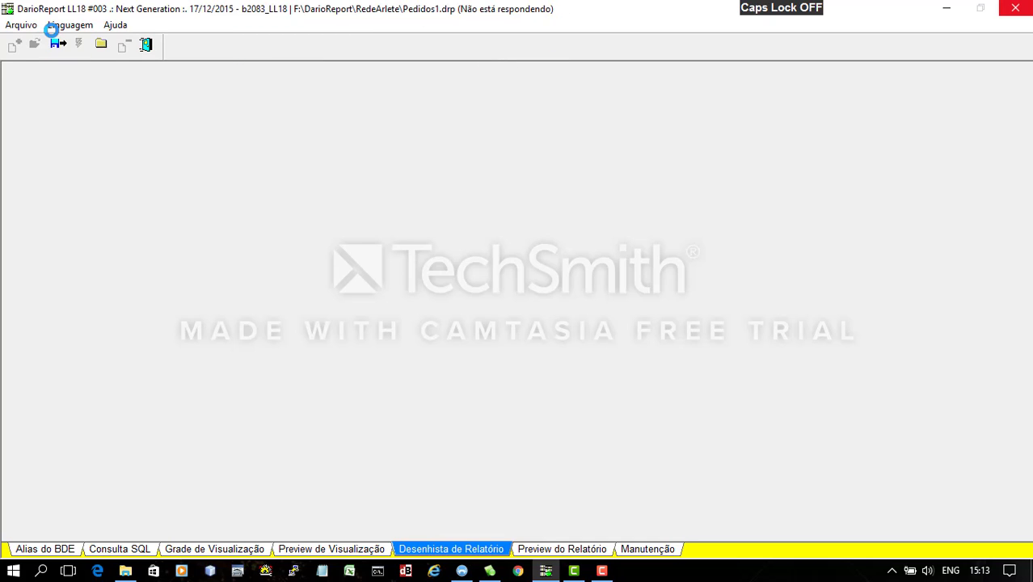
pyautogui.click(546, 571)
pyautogui.click(546, 571)
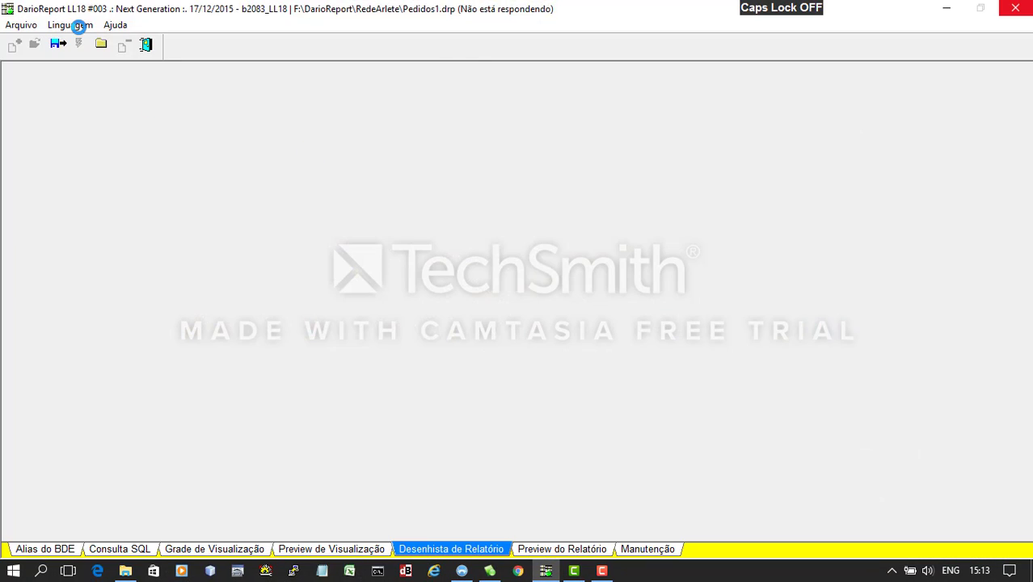
pyautogui.click(1022, 12)
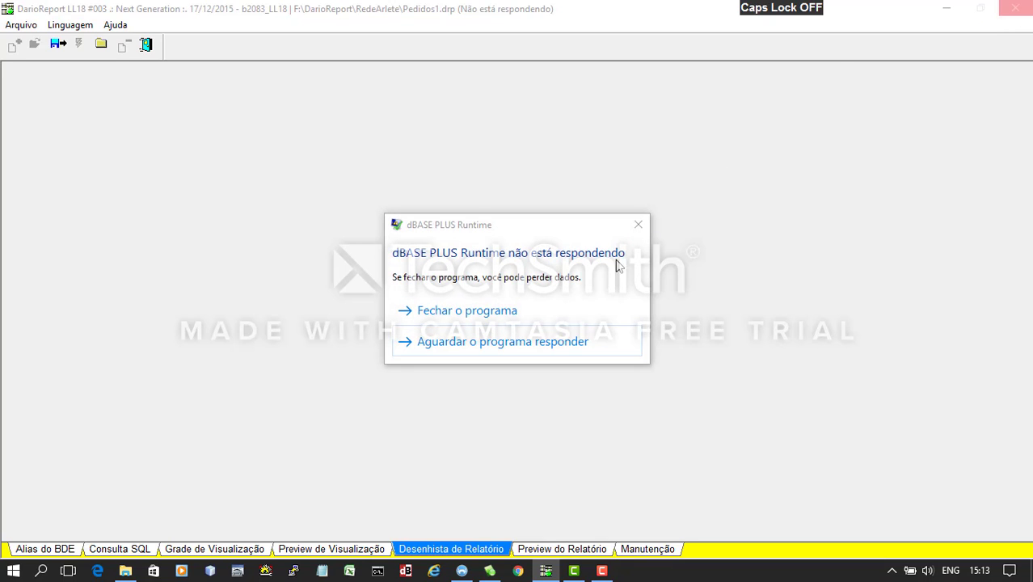
pyautogui.click(480, 310)
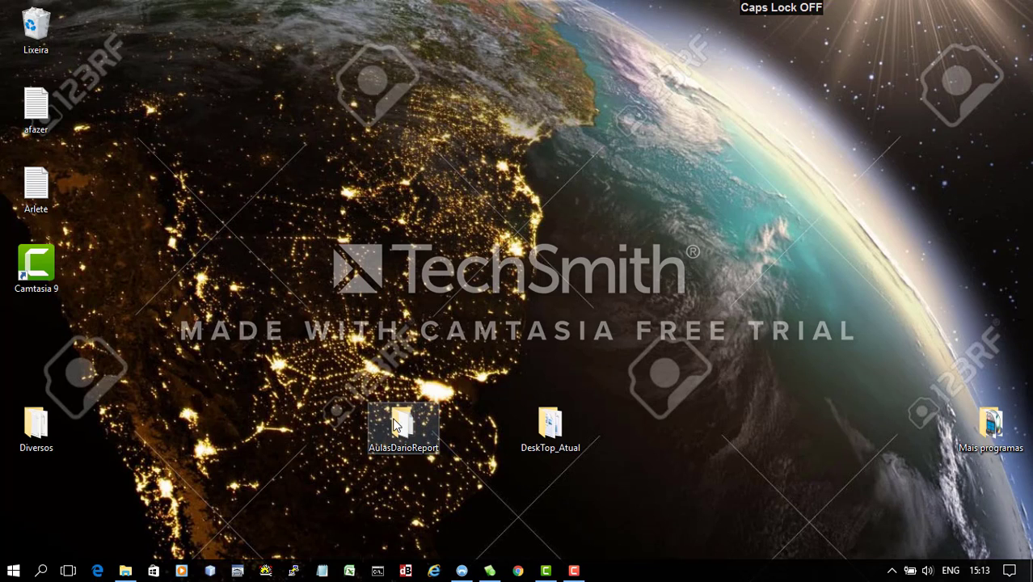
# Relaunch DarioReport from its shortcut in the AulasDarioReport desktop folder
pyautogui.doubleClick(397, 426)
pyautogui.click(296, 259)
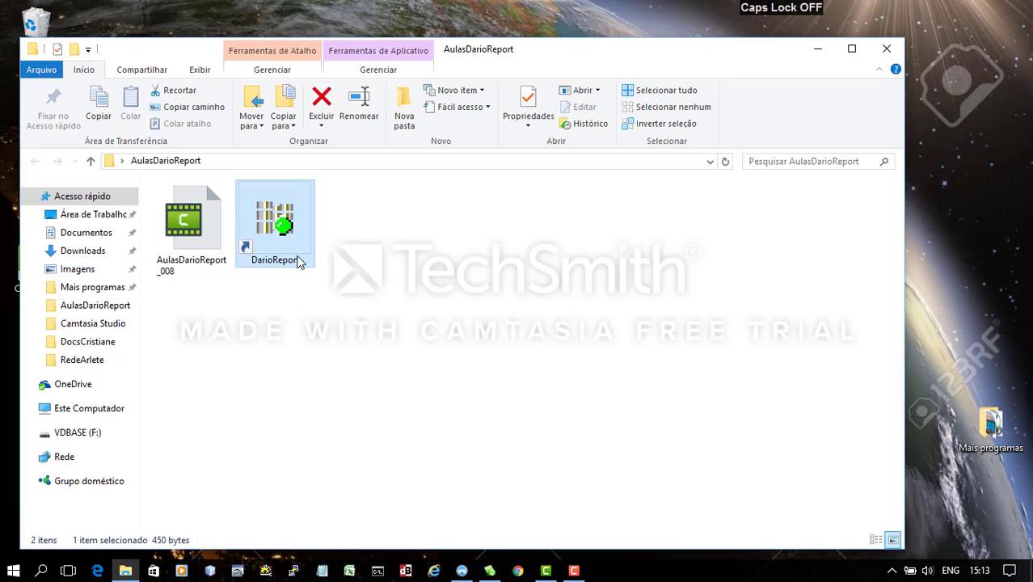
pyautogui.doubleClick(269, 230)
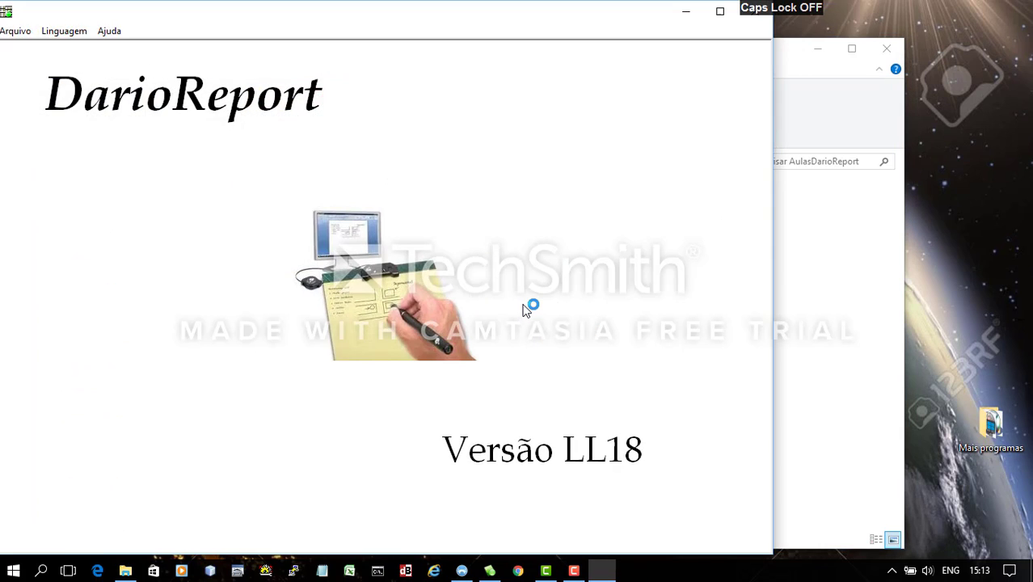
# Open the Pedidos1.drp report from the RedeArlete folder and connect to its REDEARLETE alias
pyautogui.click(36, 44)
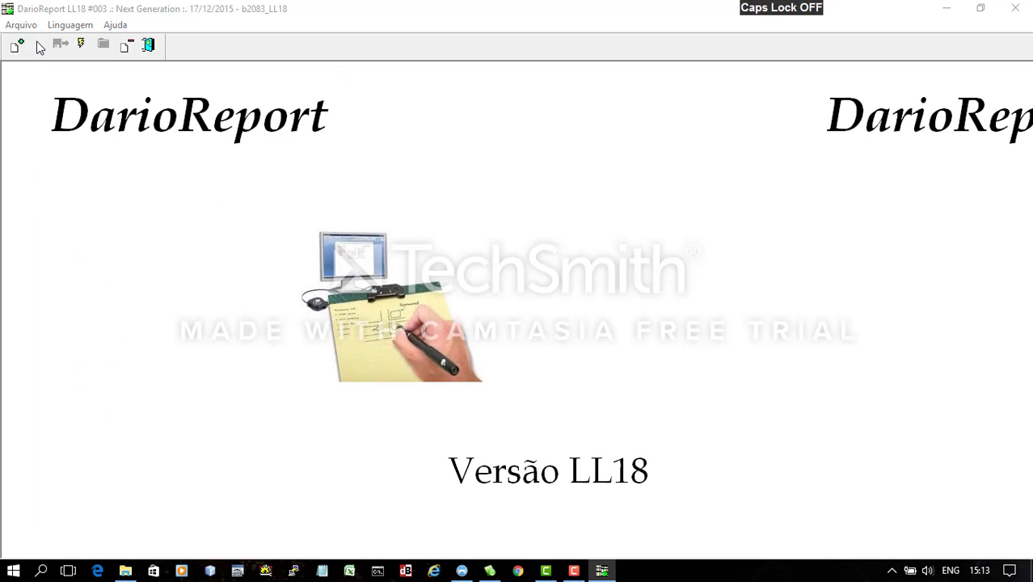
pyautogui.doubleClick(390, 215)
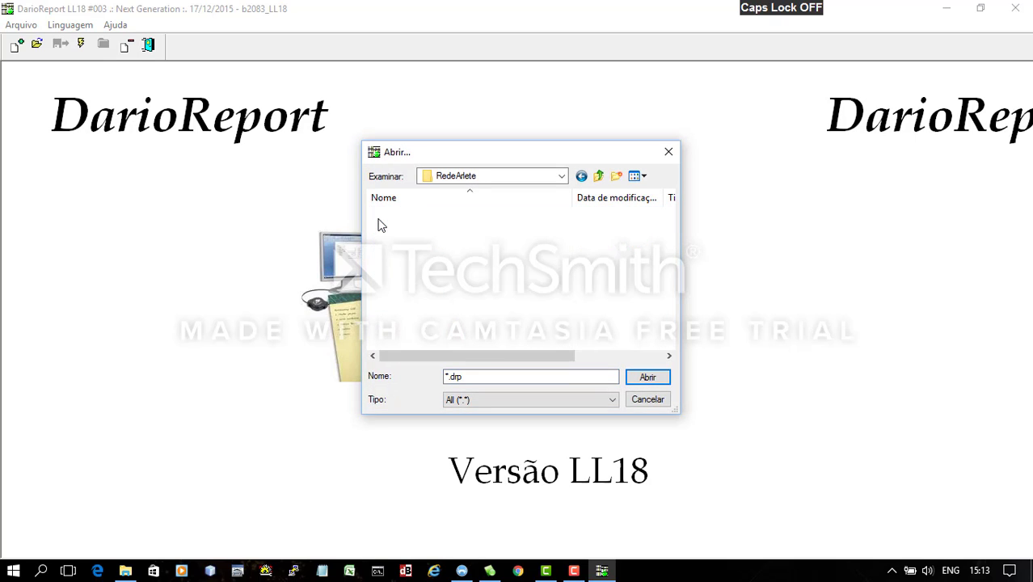
pyautogui.doubleClick(380, 229)
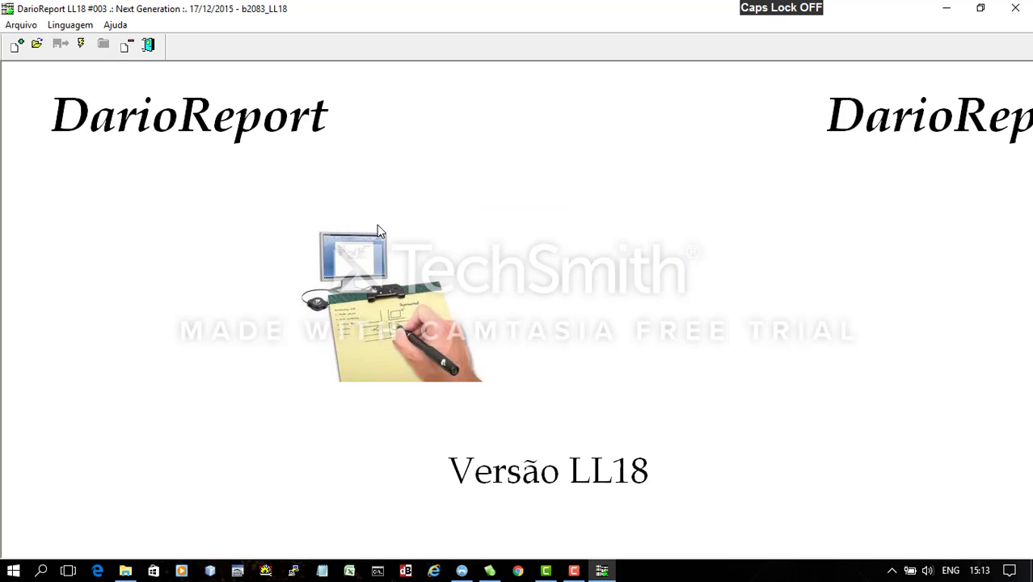
pyautogui.click(87, 164)
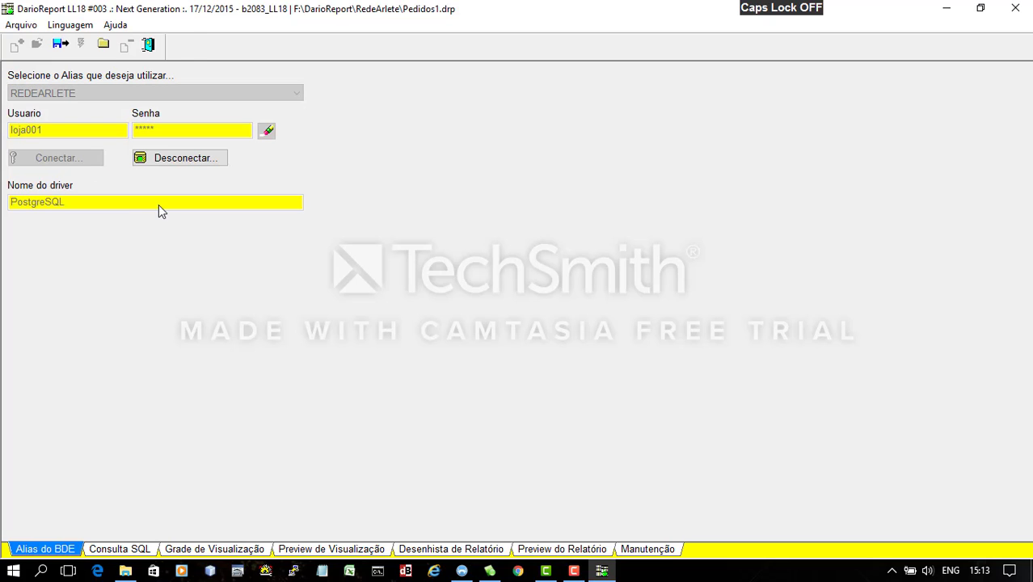
# Open the report designer for initial and final issue dates of 02/01/2015, keeping font size 9, type Relatório and no grid, landscape or zebra lines
pyautogui.click(147, 550)
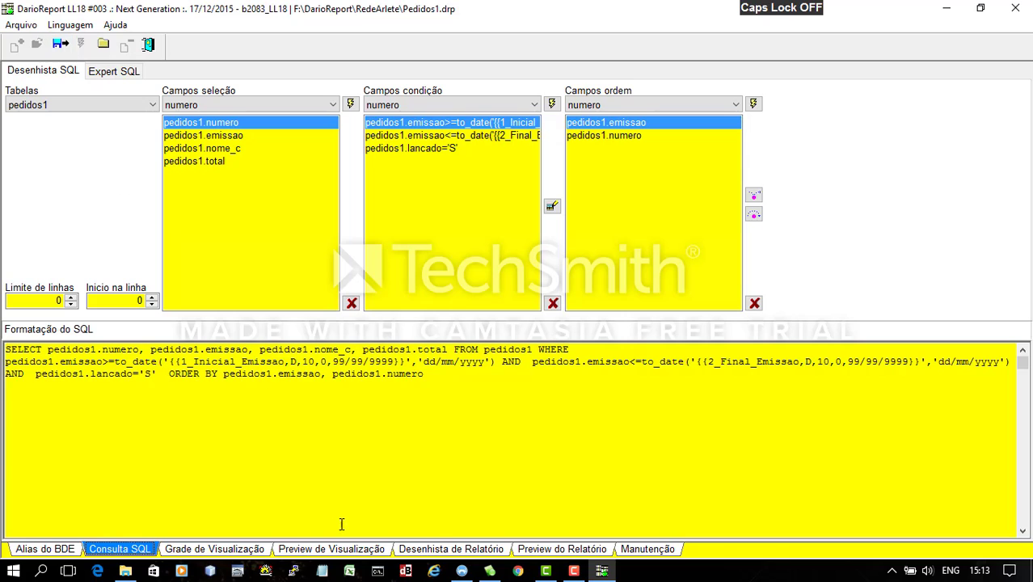
pyautogui.click(457, 550)
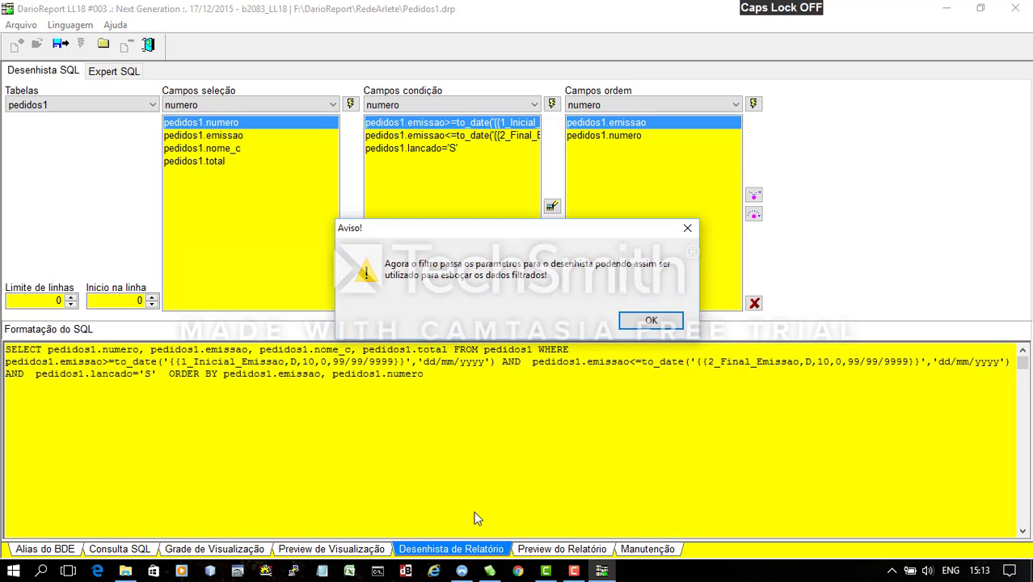
pyautogui.click(653, 319)
pyautogui.write('02/01/201')
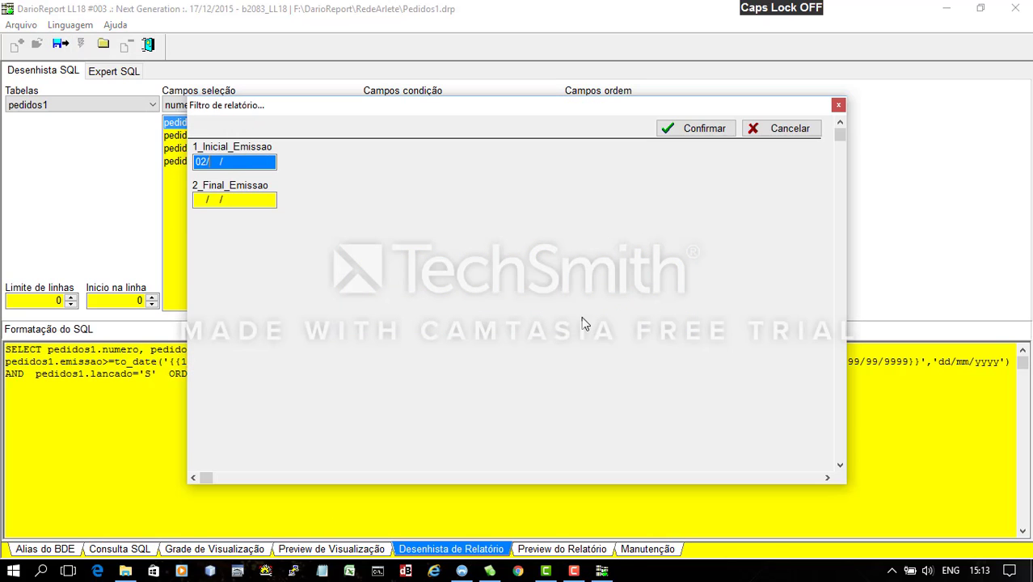
pyautogui.write('5')
pyautogui.press('Tab')
pyautogui.write('02')
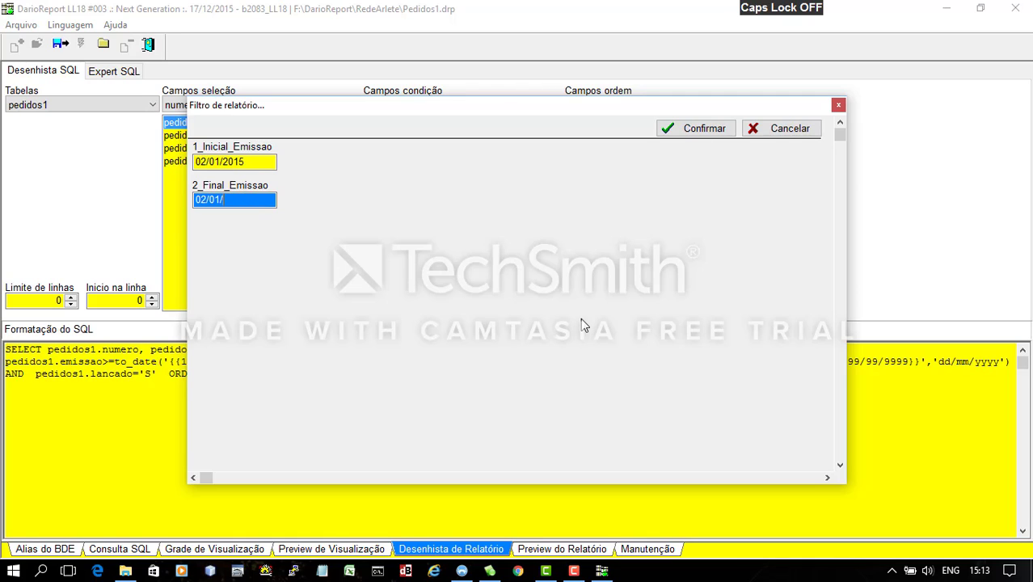
pyautogui.press('Tab')
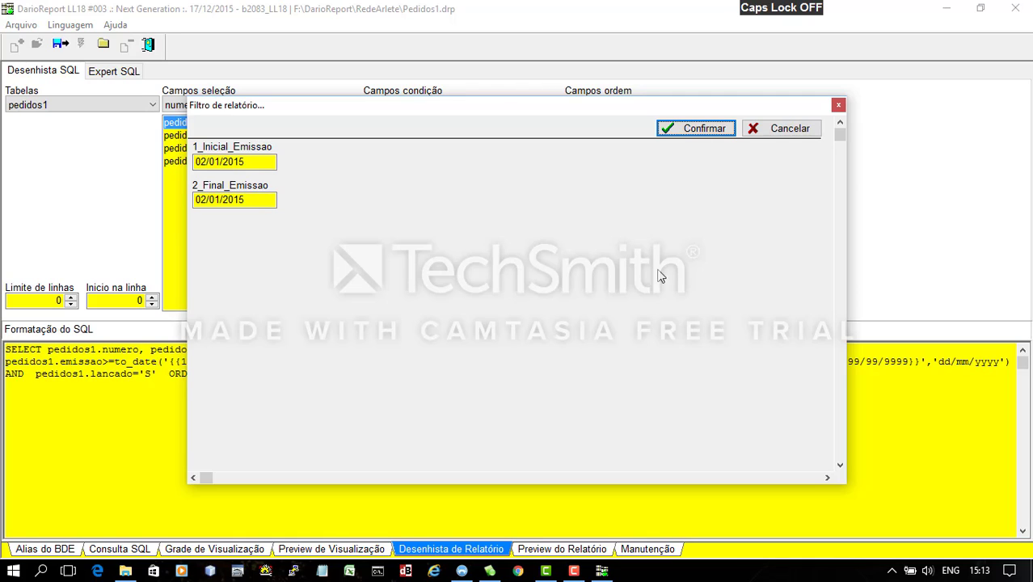
pyautogui.click(670, 131)
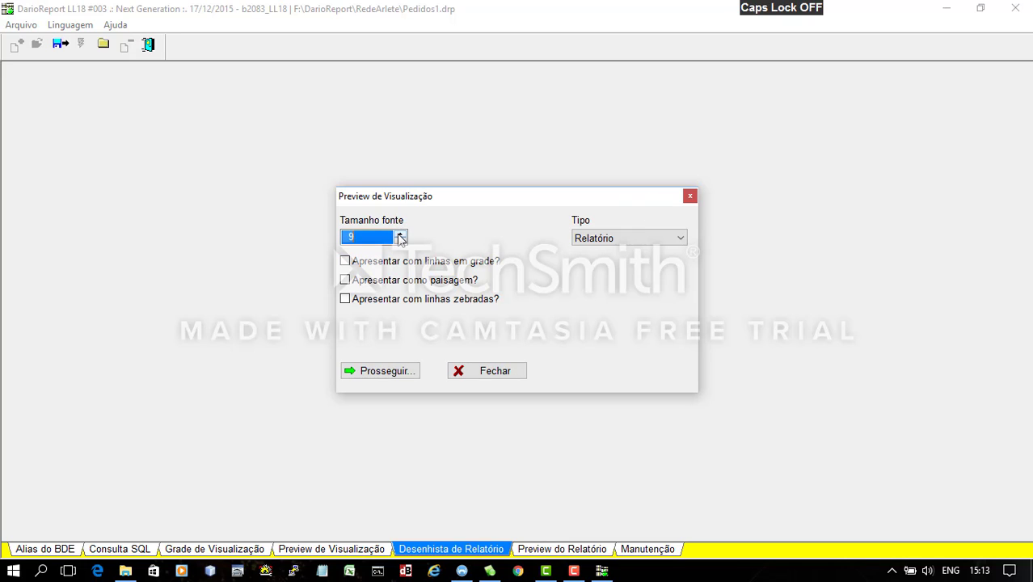
pyautogui.click(407, 373)
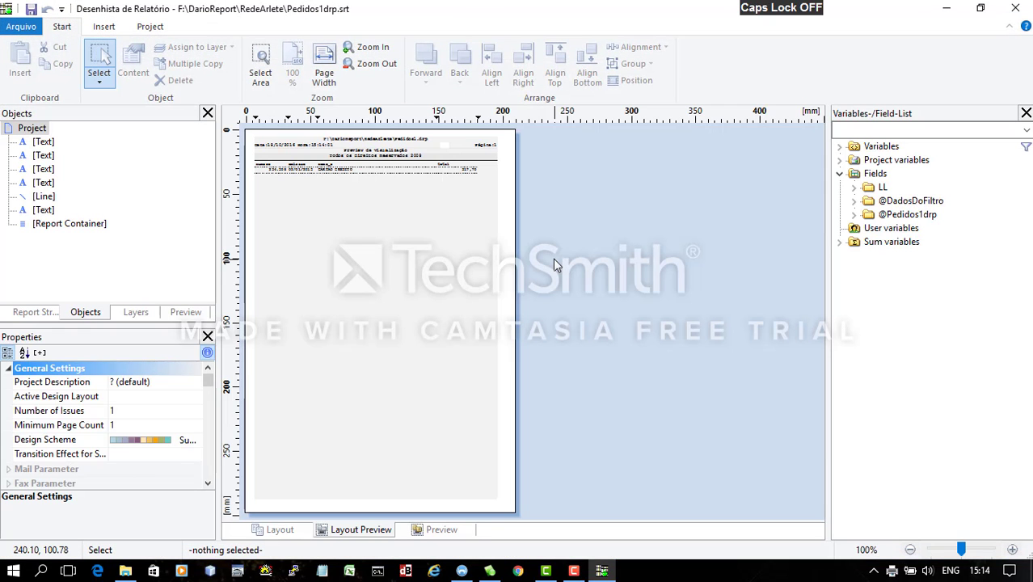
# In the report container's table contents, change the header line text of the numero column to "Numero"
pyautogui.click(369, 48)
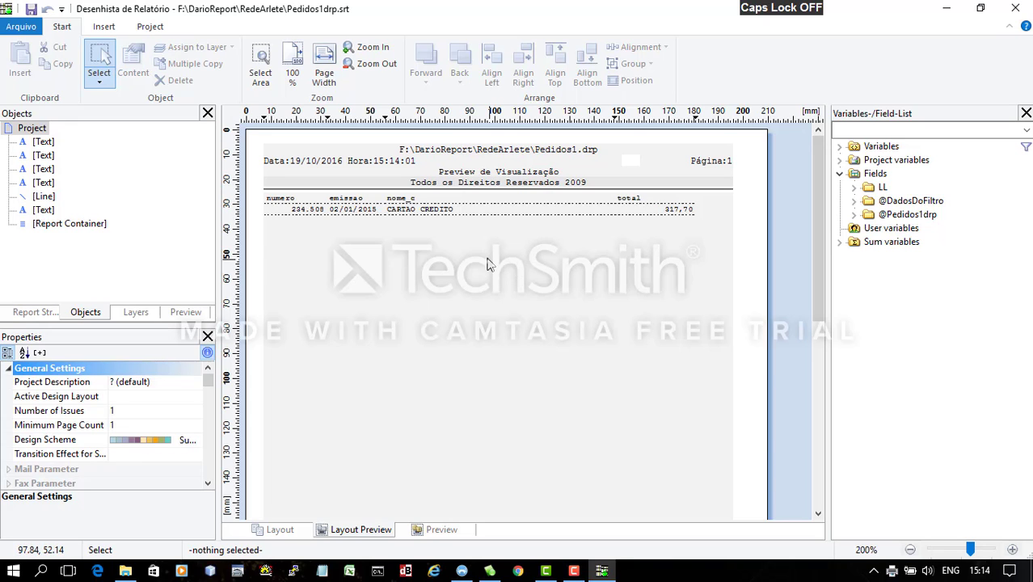
pyautogui.click(518, 267)
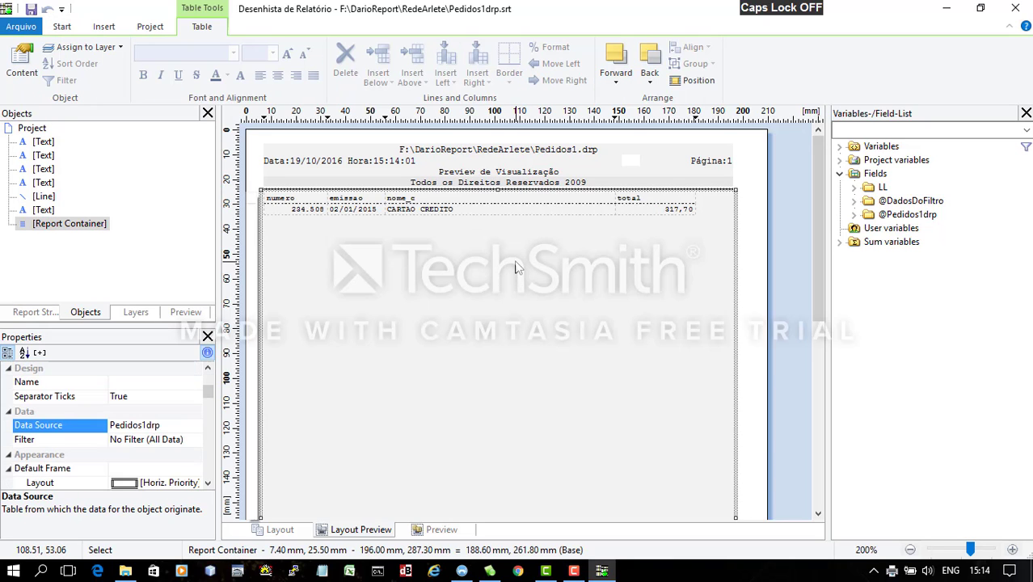
pyautogui.doubleClick(468, 246)
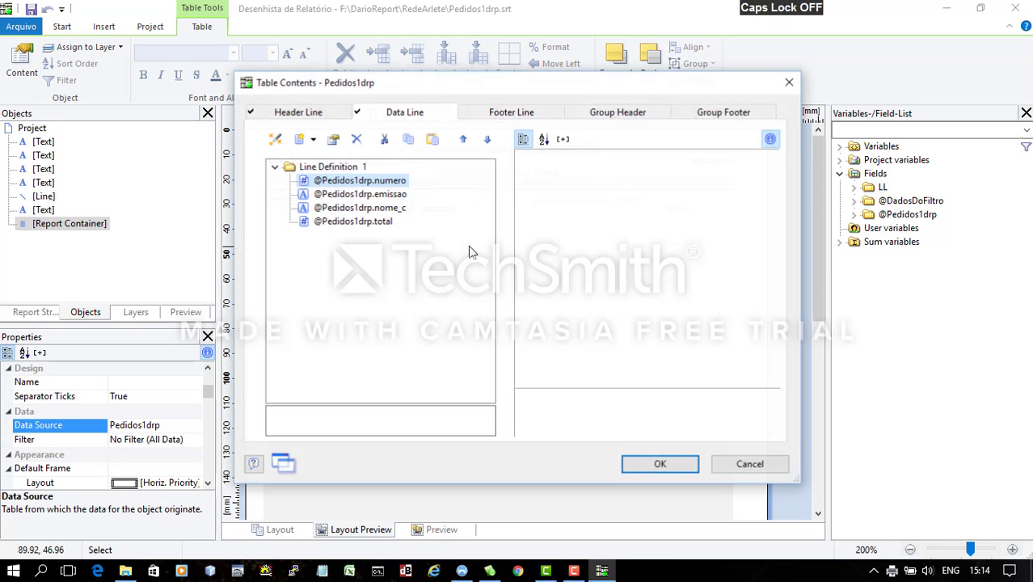
pyautogui.click(326, 118)
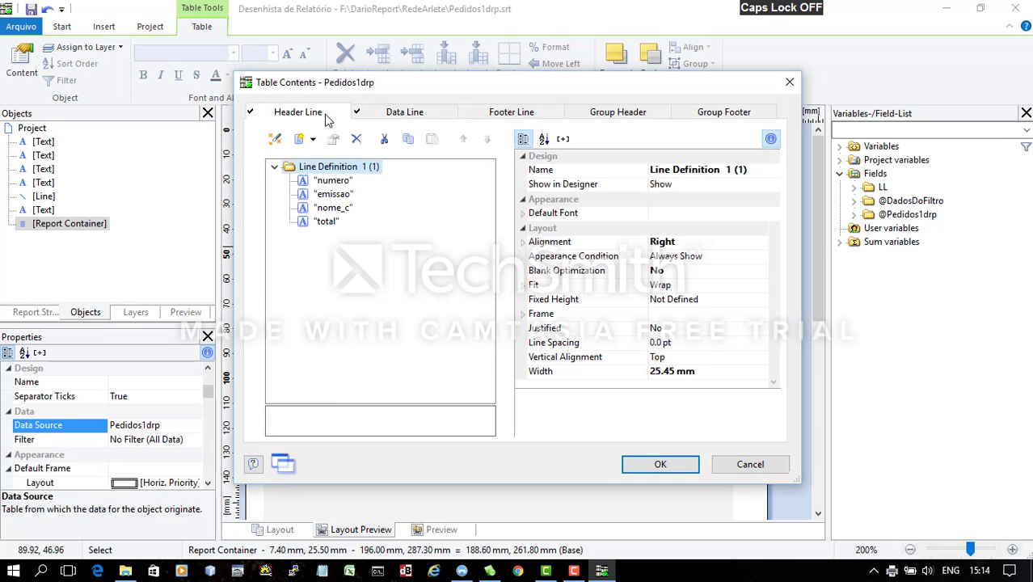
pyautogui.click(331, 181)
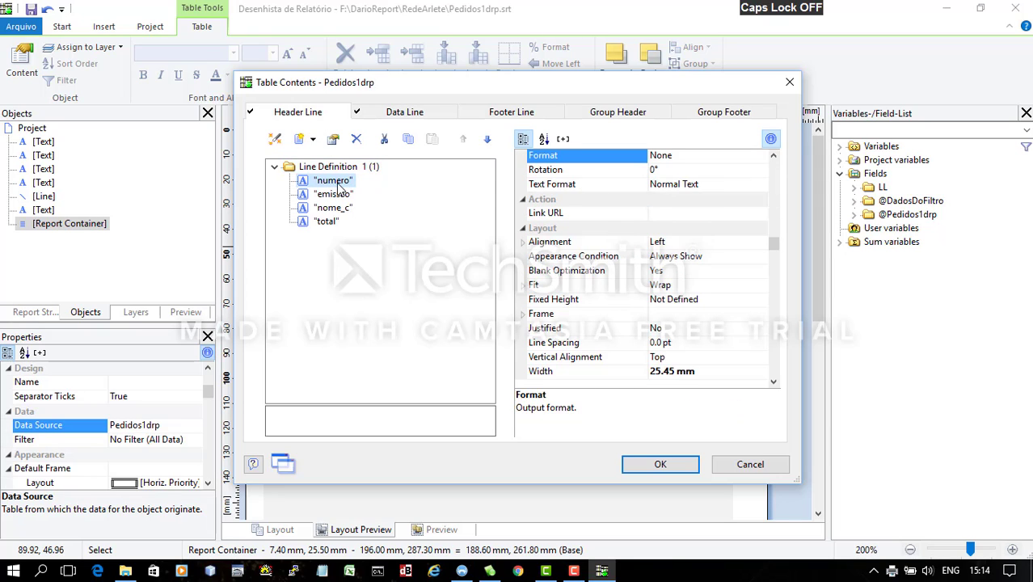
pyautogui.doubleClick(338, 182)
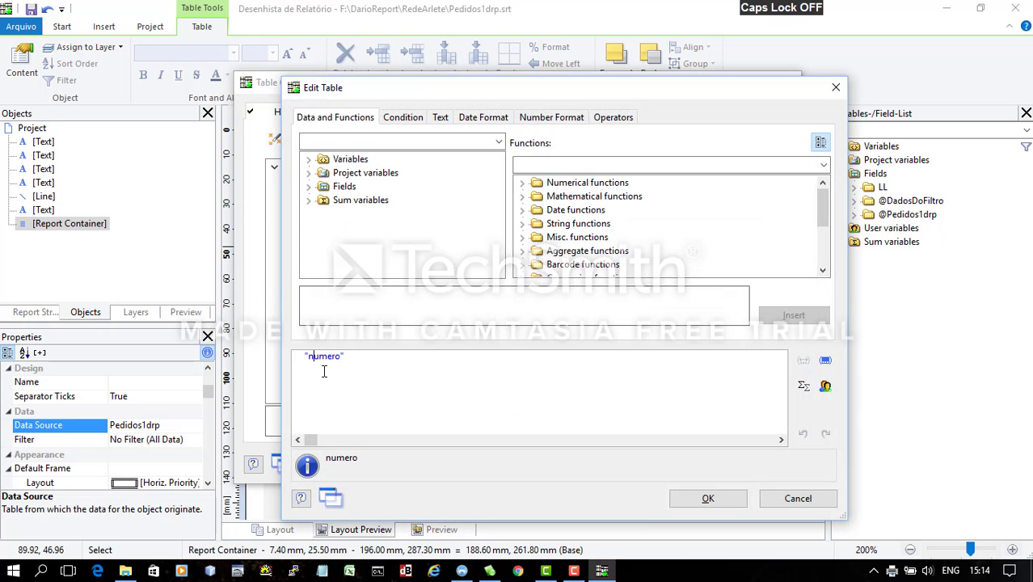
pyautogui.press('BackSpace')
pyautogui.write('N')
pyautogui.click(675, 498)
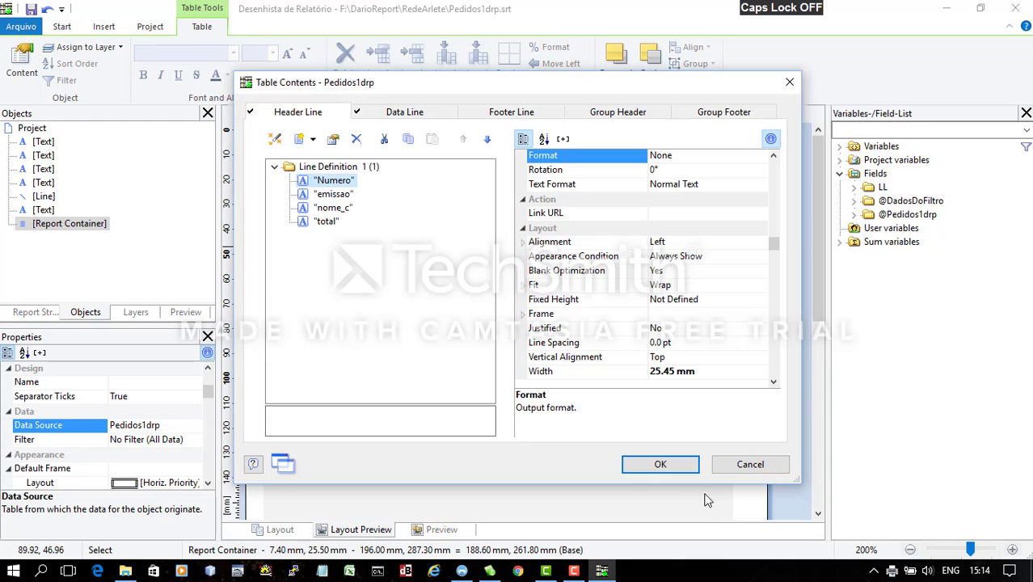
# Change the header line text of the emissao column to "Emissao"
pyautogui.doubleClick(341, 195)
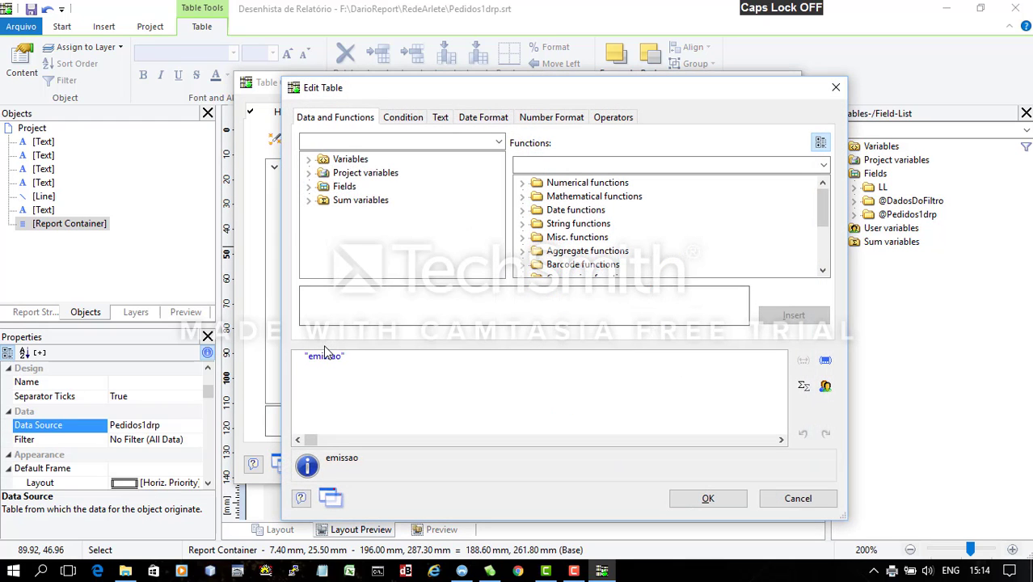
pyautogui.write('E')
pyautogui.click(709, 498)
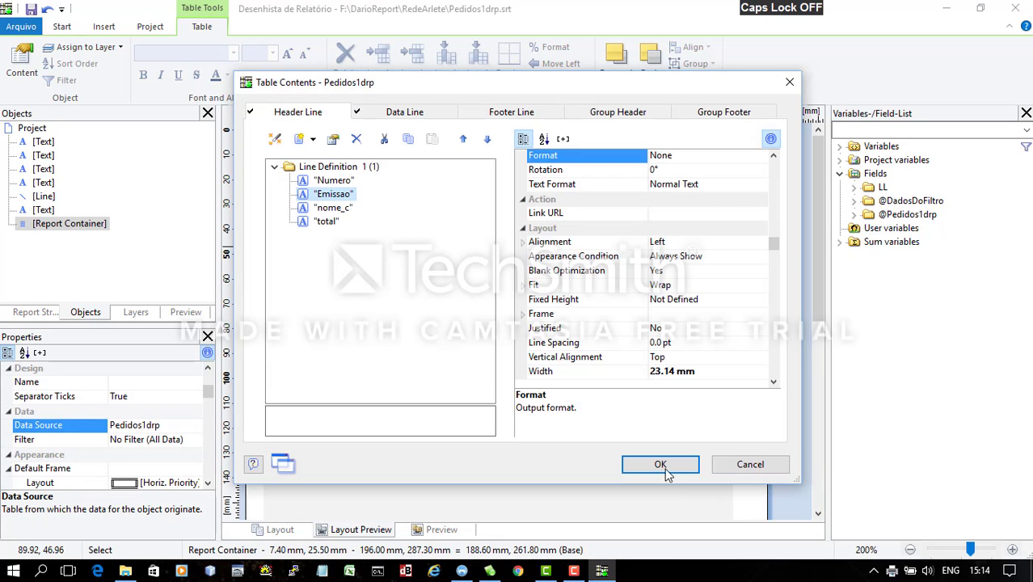
# Change the header line text of the nome_c column to "Cliente"
pyautogui.doubleClick(344, 210)
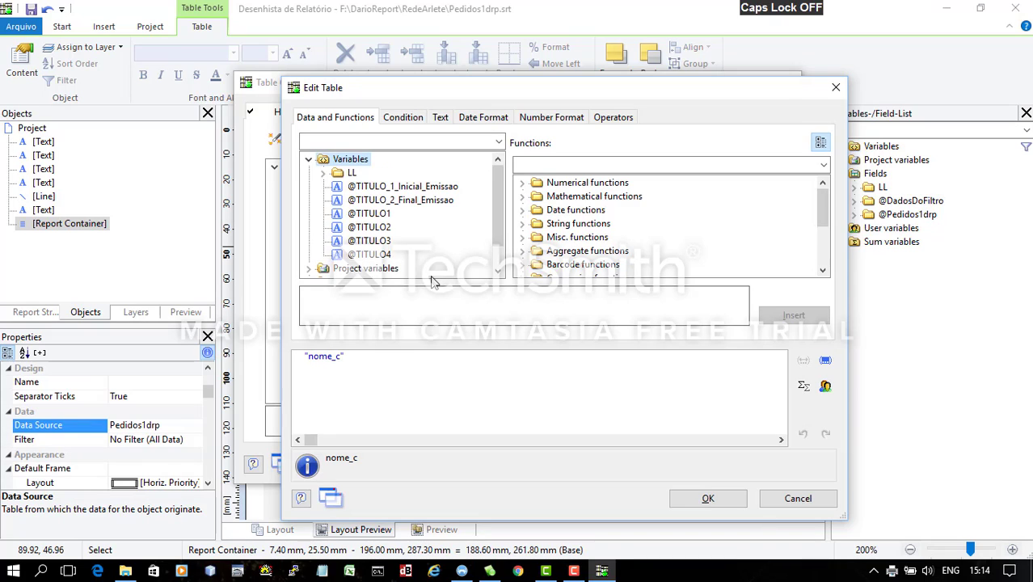
pyautogui.click(422, 364)
pyautogui.hotkey('shift', 'Left')
pyautogui.hotkey('shift', 'Left')
pyautogui.write('Cliente')
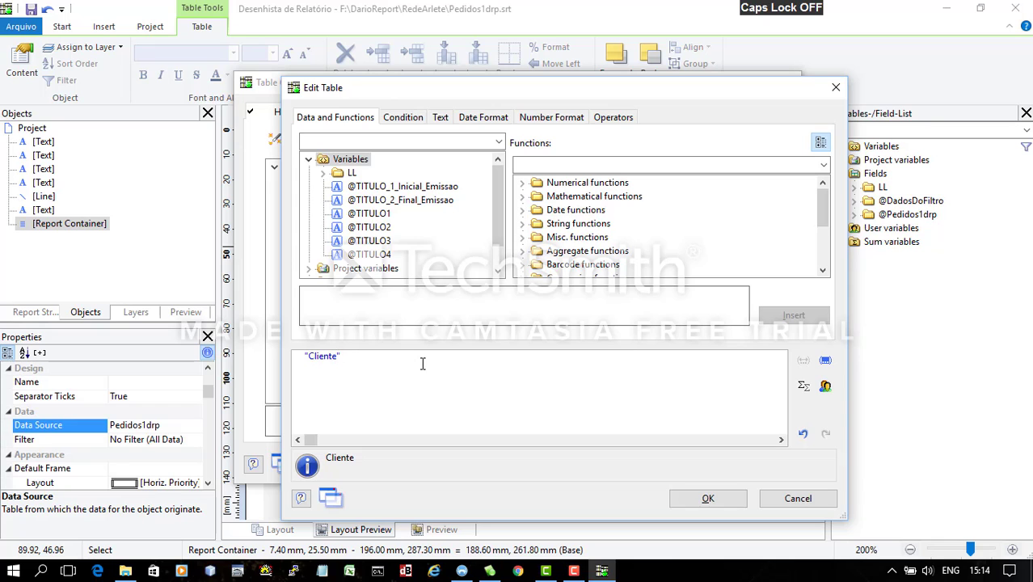
pyautogui.click(709, 496)
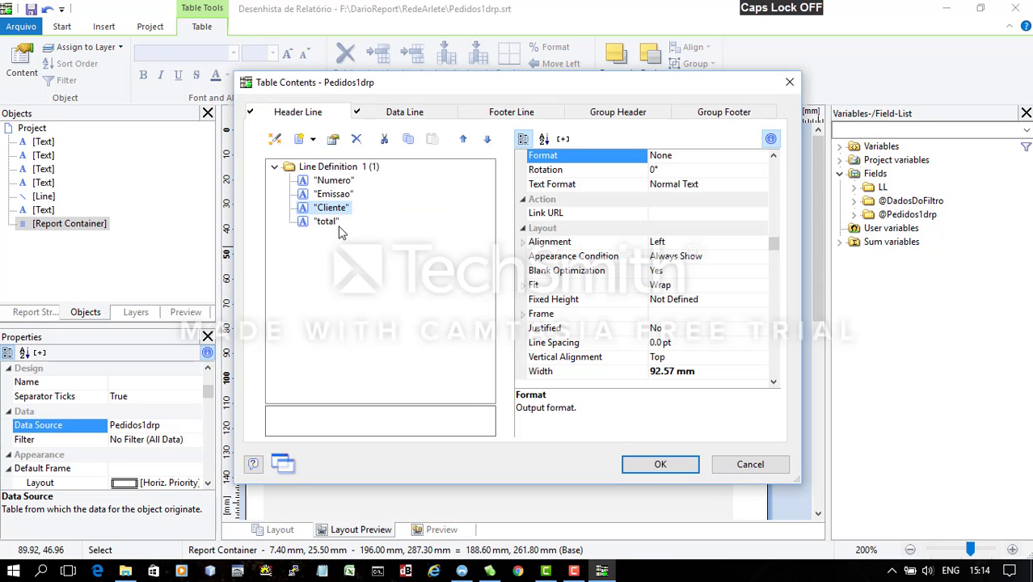
# Change the header line text of the total column to "Total" and apply the table contents
pyautogui.click(340, 224)
pyautogui.doubleClick(340, 226)
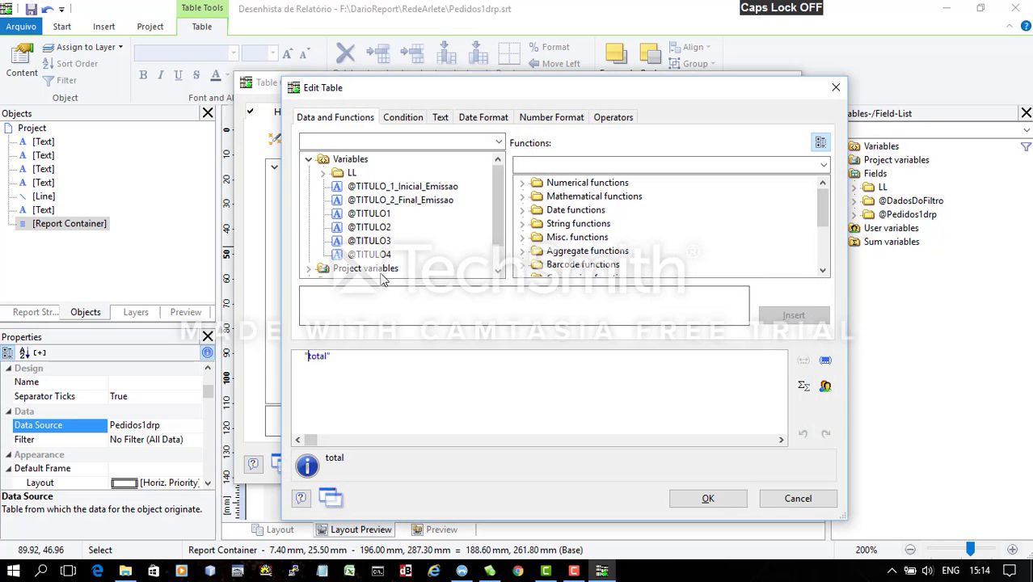
pyautogui.write('T')
pyautogui.click(684, 494)
pyautogui.click(660, 464)
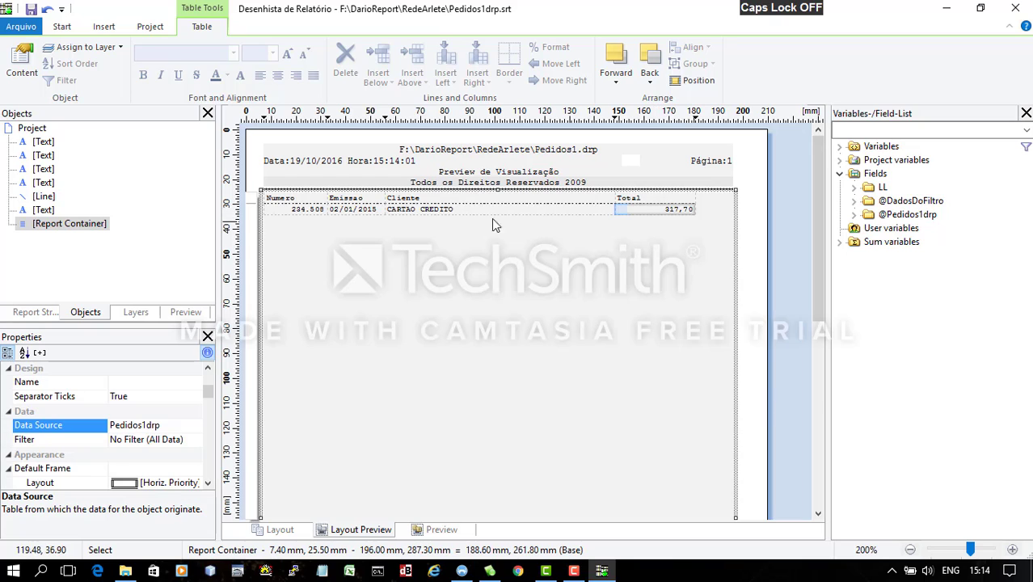
pyautogui.doubleClick(548, 177)
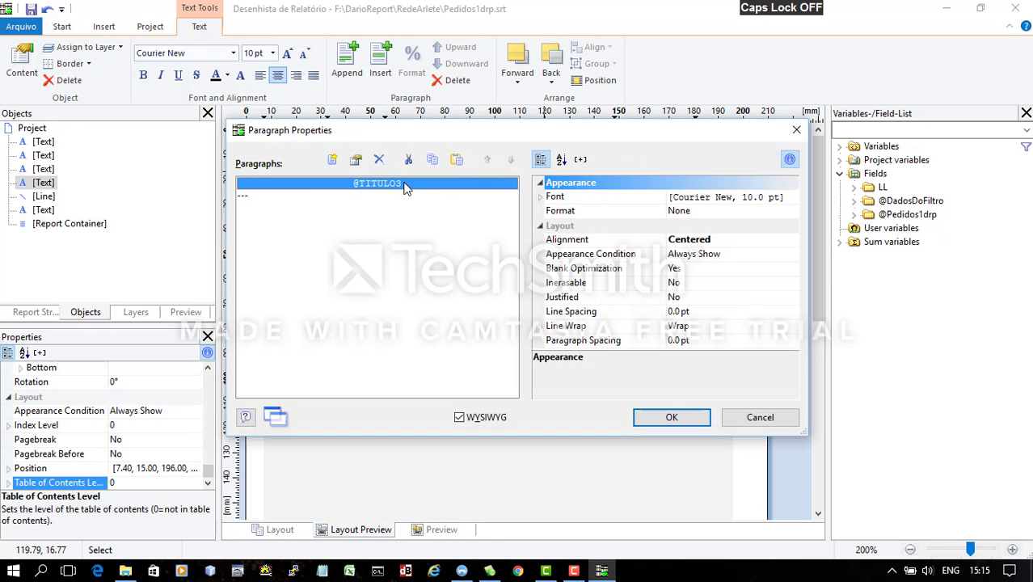
pyautogui.doubleClick(407, 184)
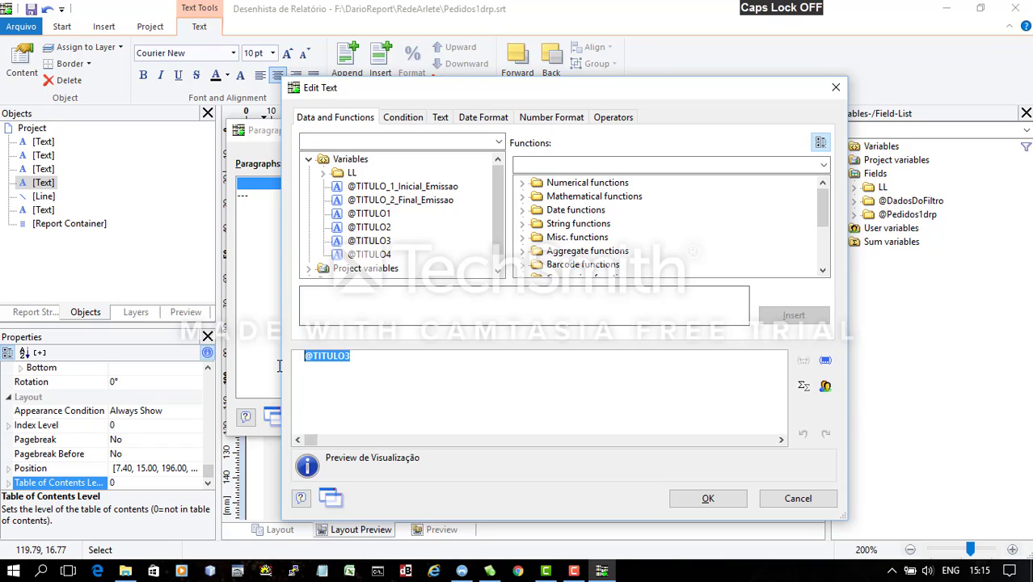
pyautogui.write('"')
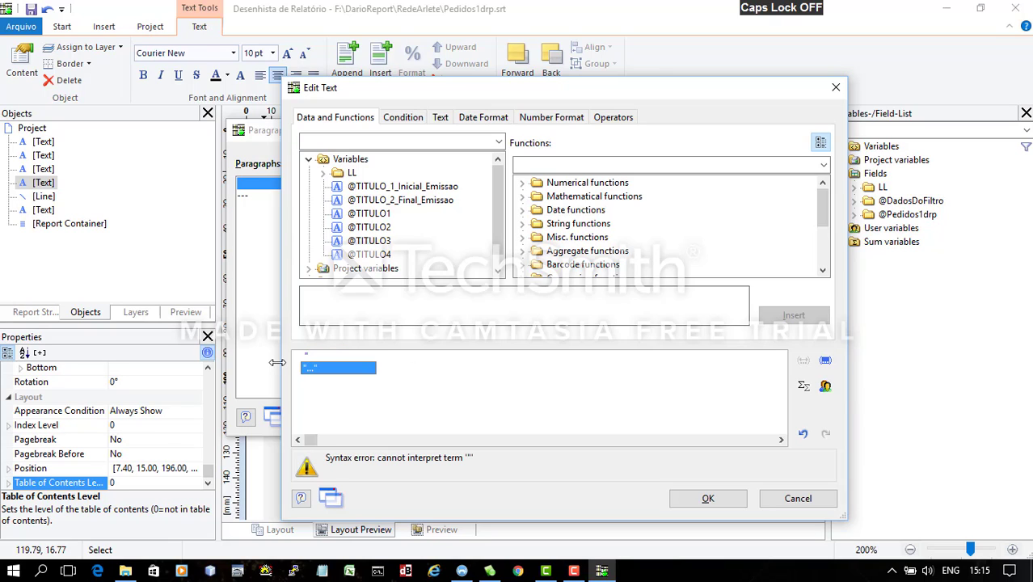
pyautogui.write('R')
pyautogui.press('BackSpace')
pyautogui.write('Relatorio')
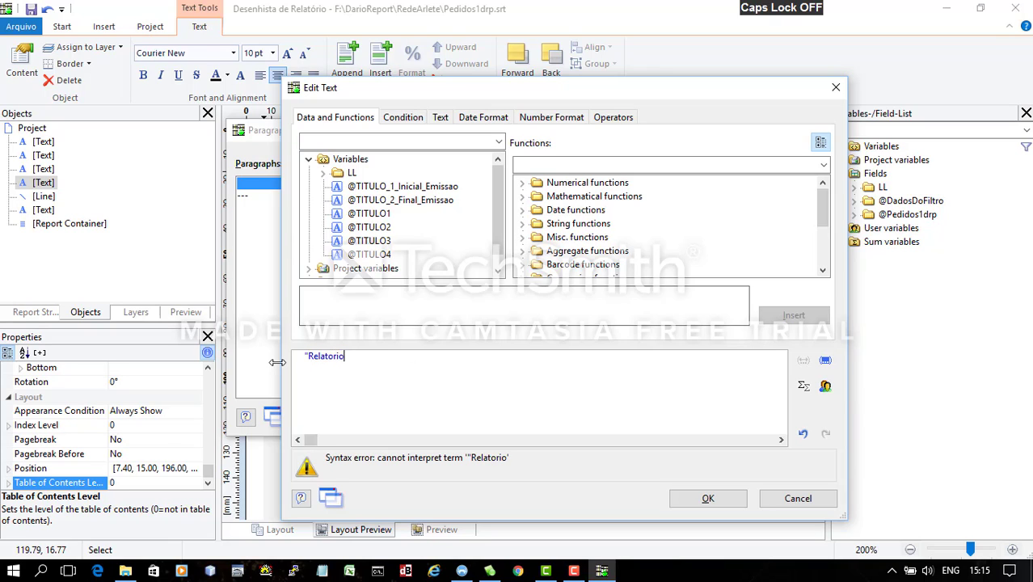
pyautogui.write(' de pedidos')
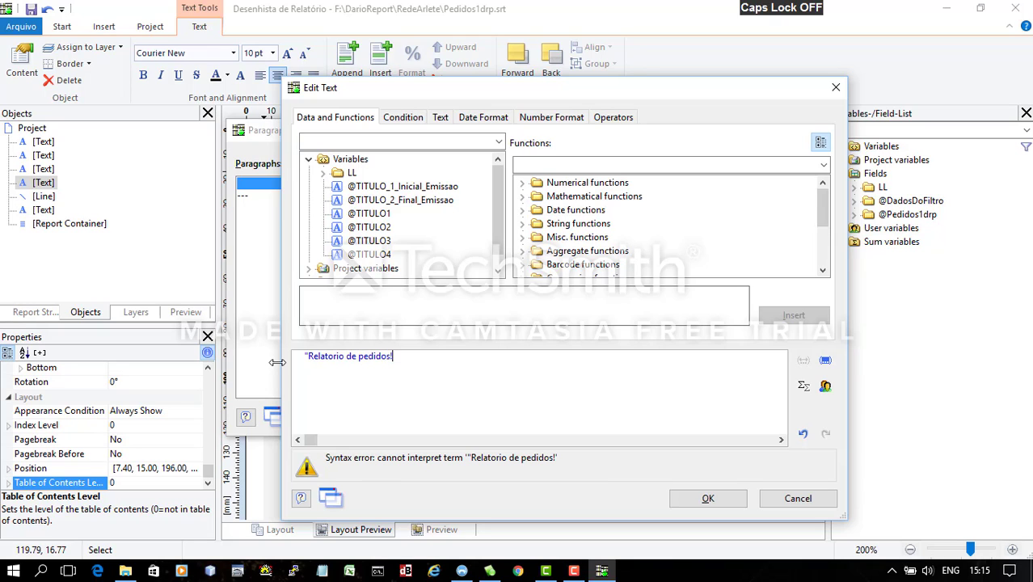
pyautogui.write('"')
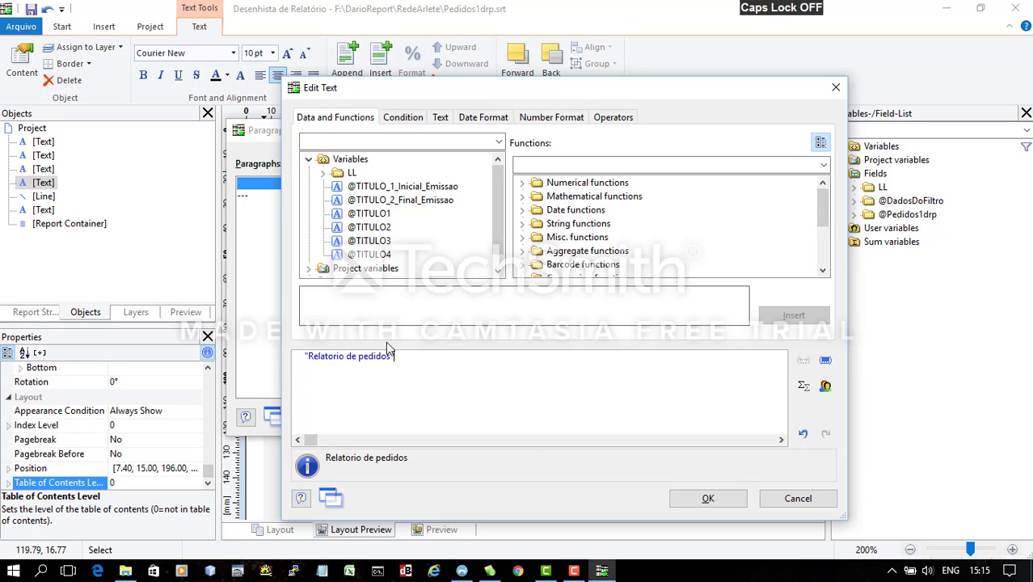
pyautogui.click(684, 501)
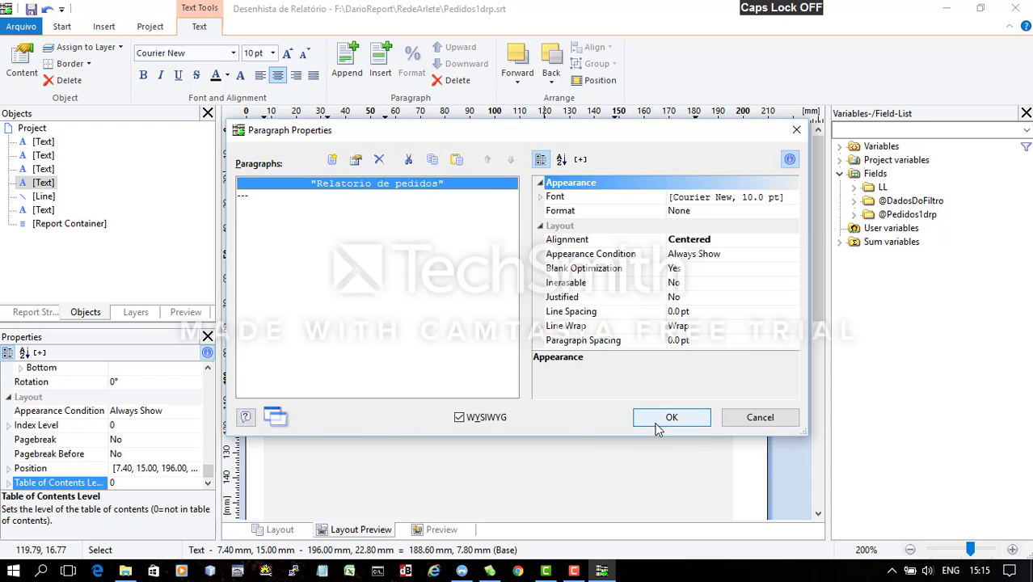
pyautogui.click(659, 429)
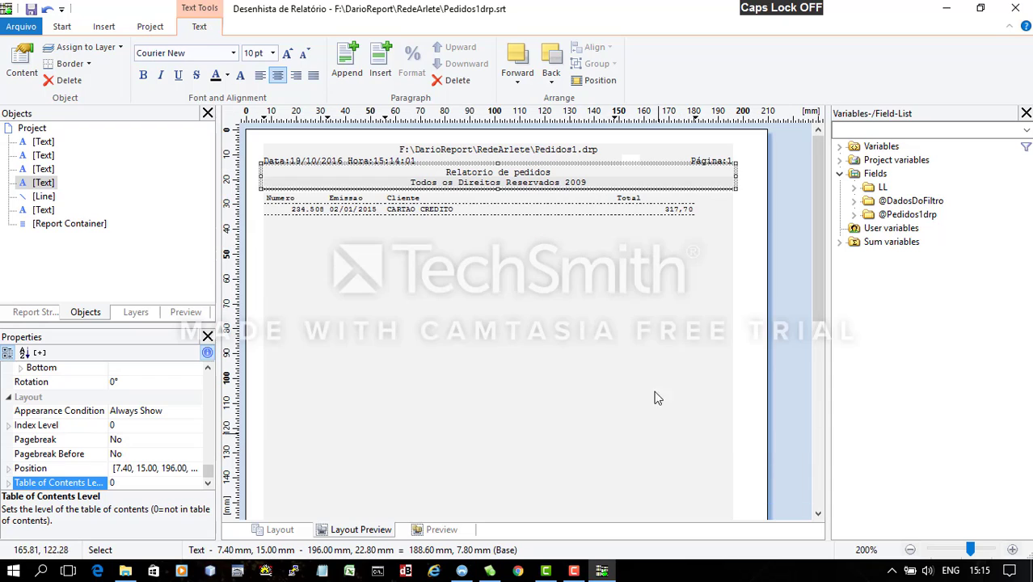
pyautogui.click(745, 185)
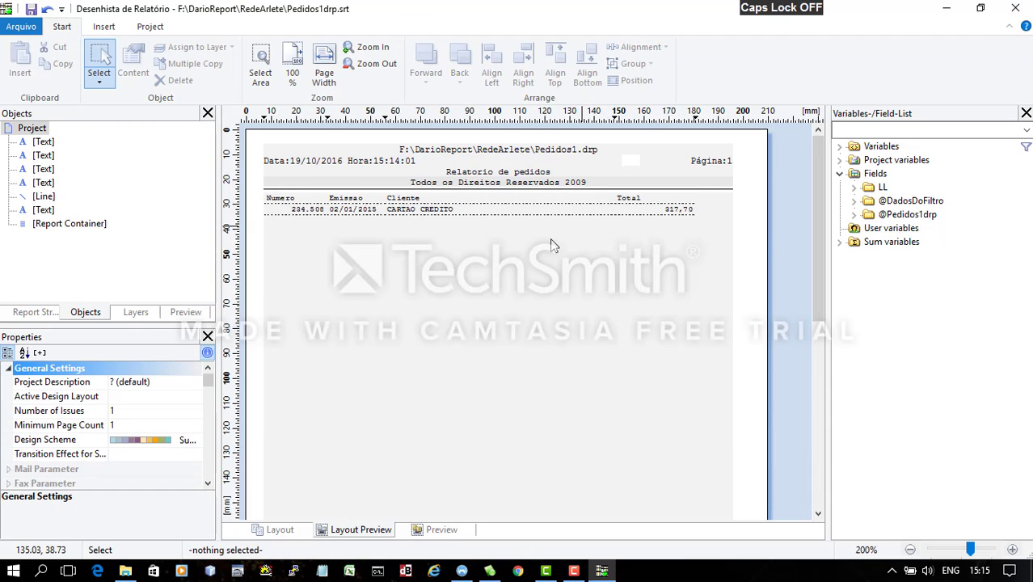
pyautogui.click(625, 183)
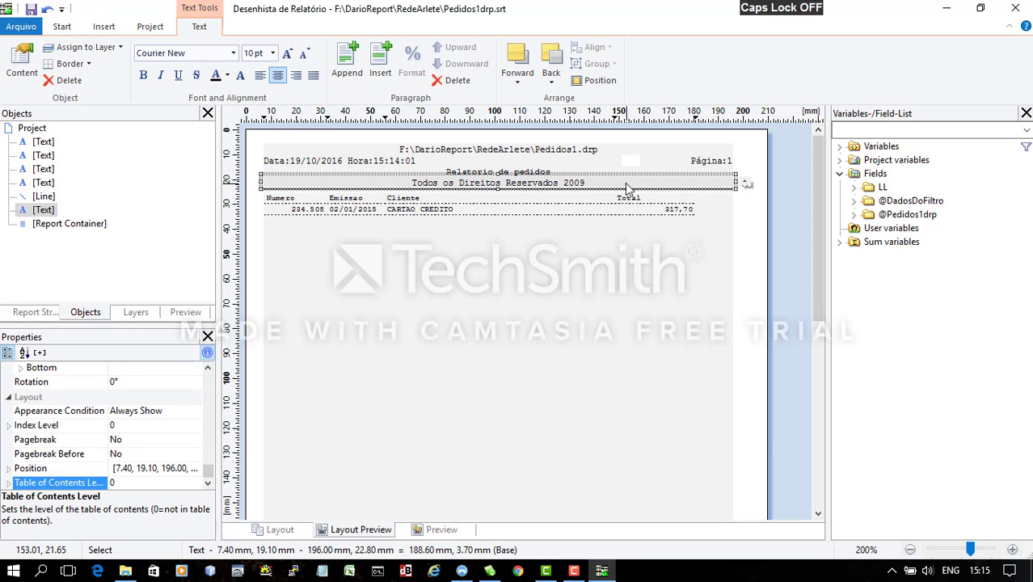
pyautogui.doubleClick(626, 186)
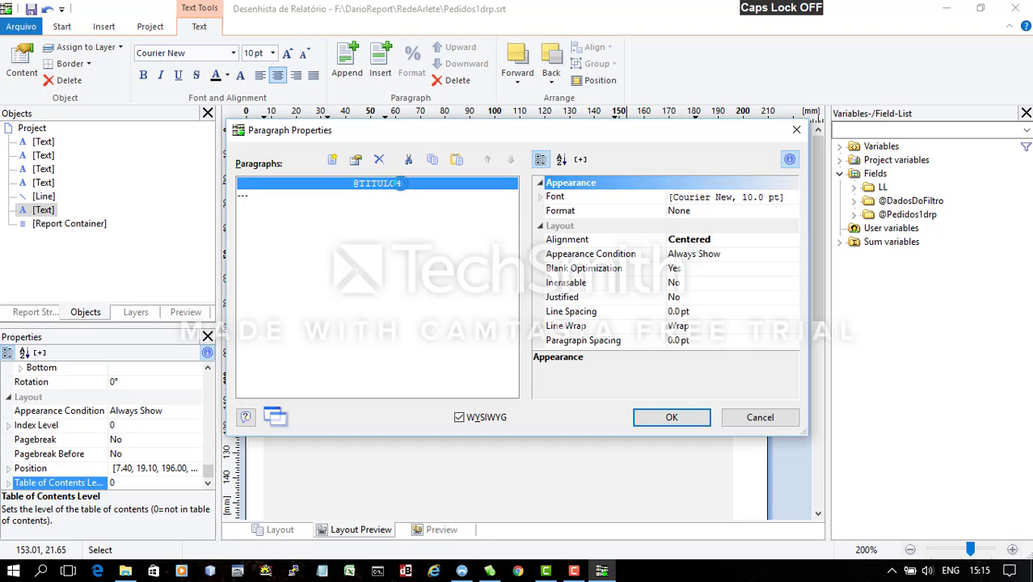
pyautogui.doubleClick(398, 183)
pyautogui.moveTo(356, 357); pyautogui.dragTo(297, 357)
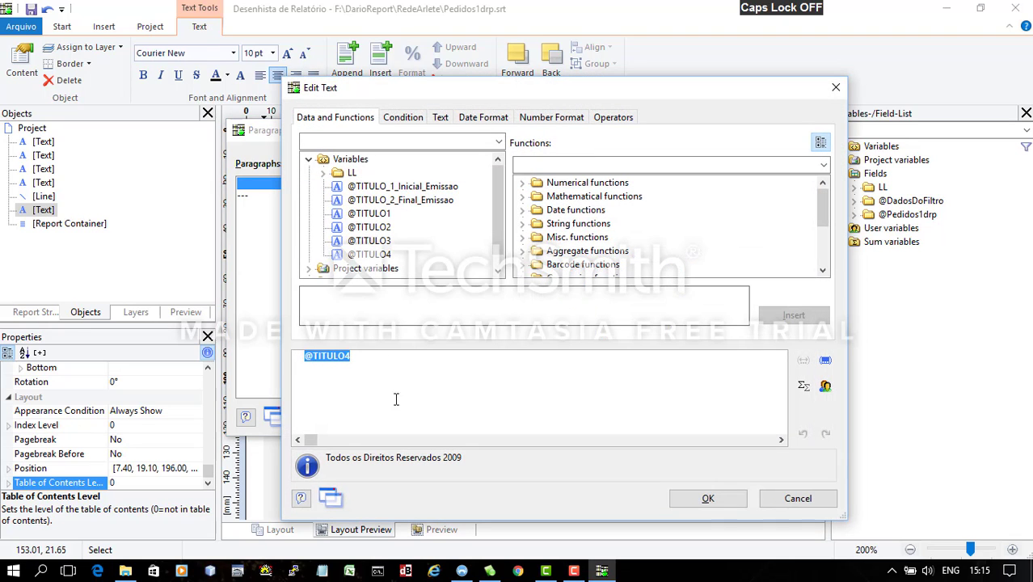
pyautogui.press('Delete')
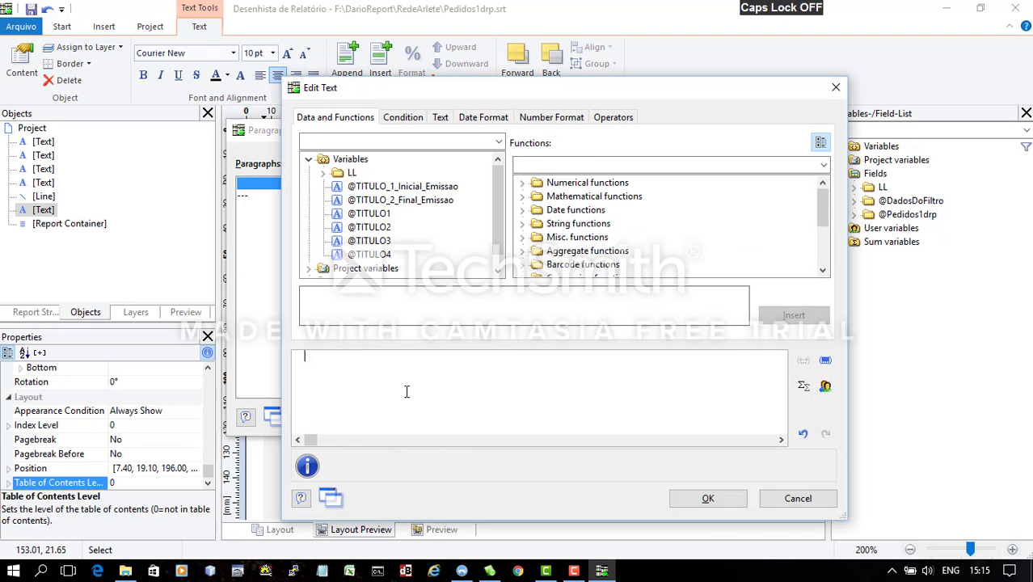
pyautogui.click(412, 191)
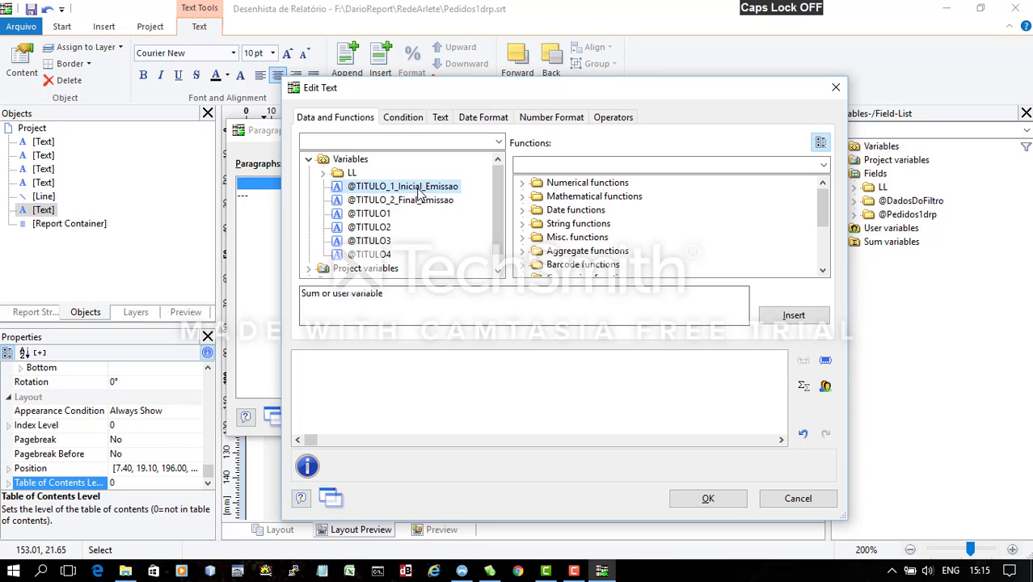
pyautogui.doubleClick(419, 191)
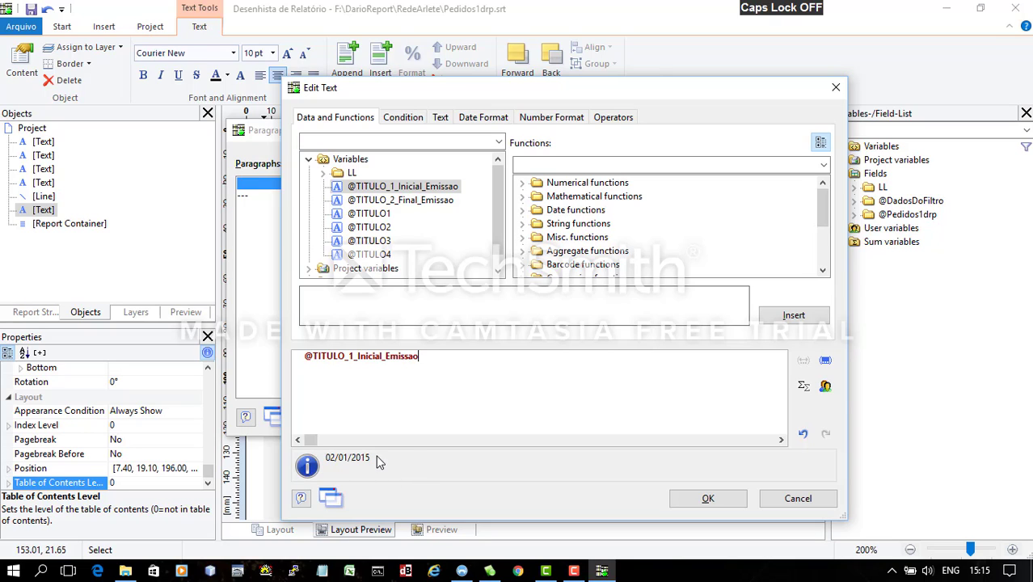
pyautogui.doubleClick(425, 202)
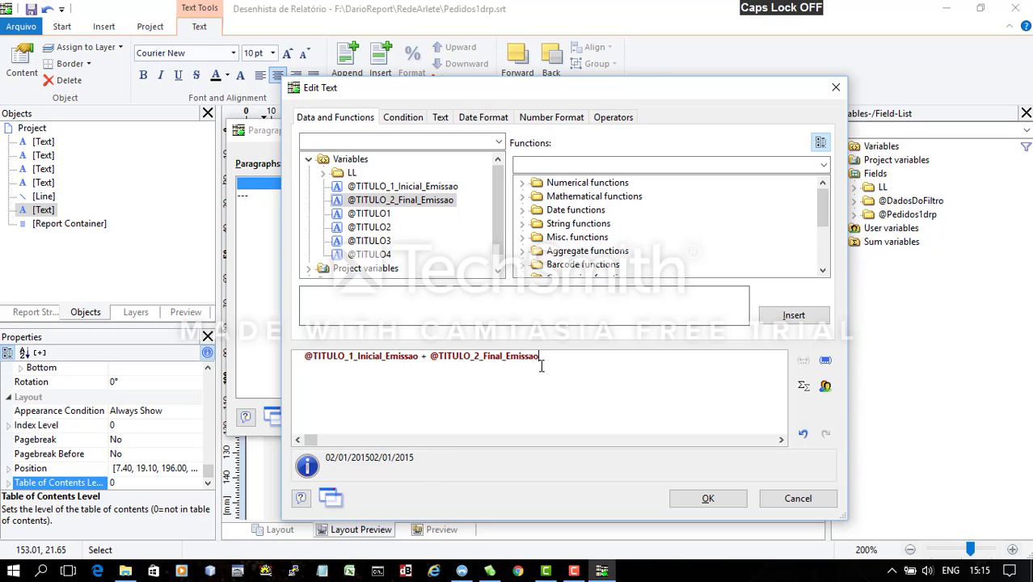
# Put the text "Periodo " joined with a plus sign in front of the initial issue date variable
pyautogui.moveTo(540, 356); pyautogui.dragTo(311, 363)
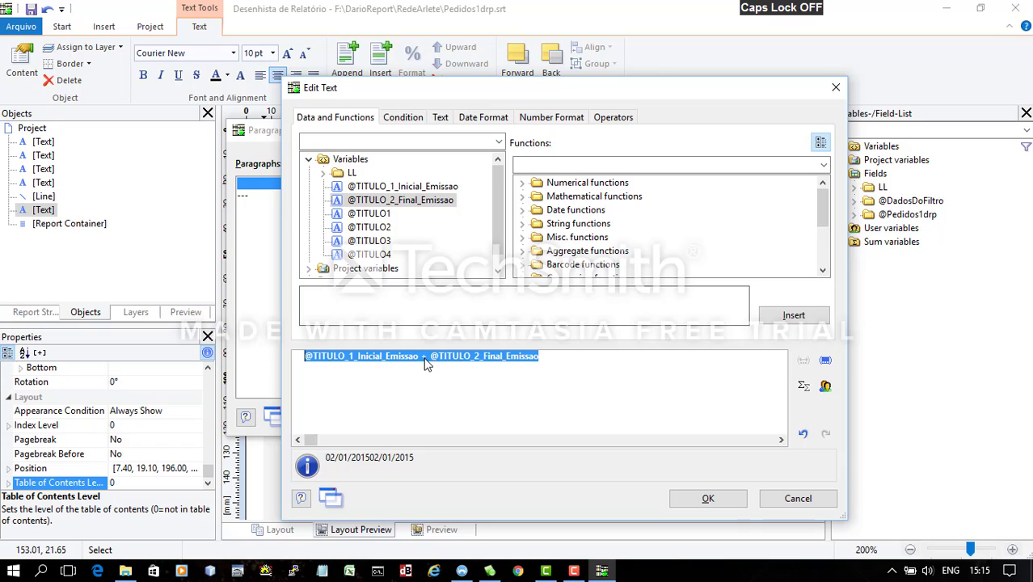
pyautogui.click(556, 357)
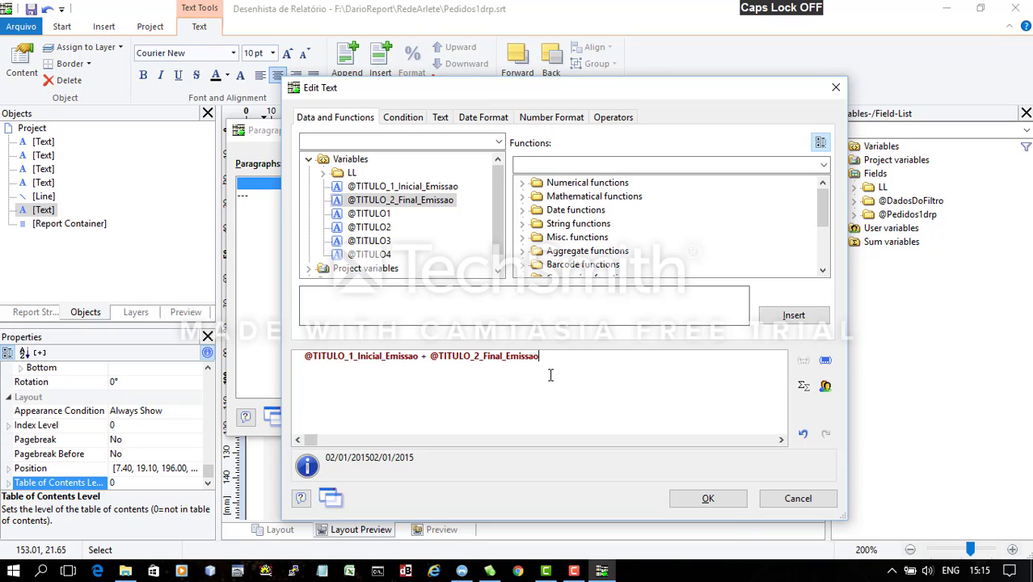
pyautogui.hotkey('ctrl', 'a')
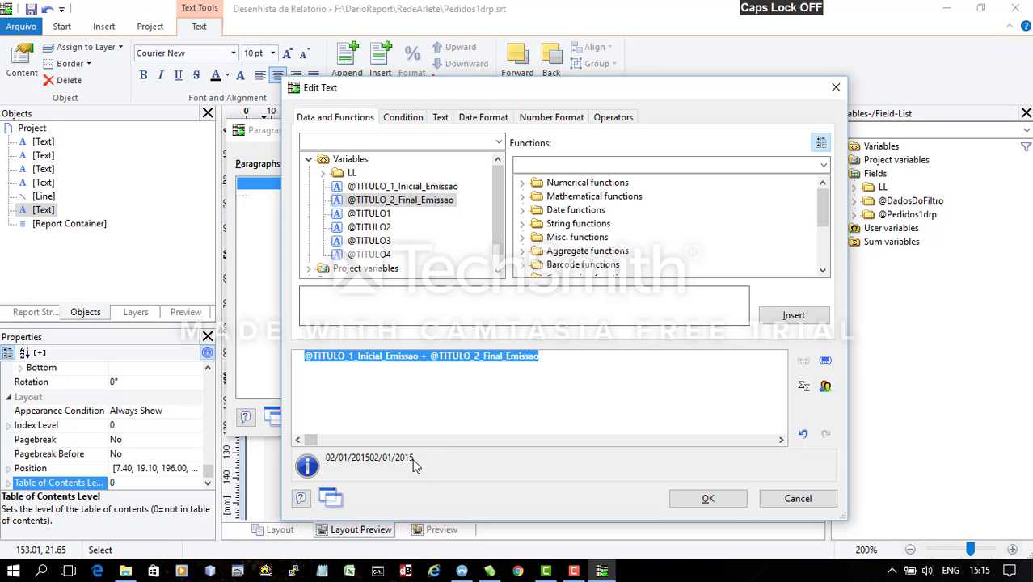
pyautogui.press('Home')
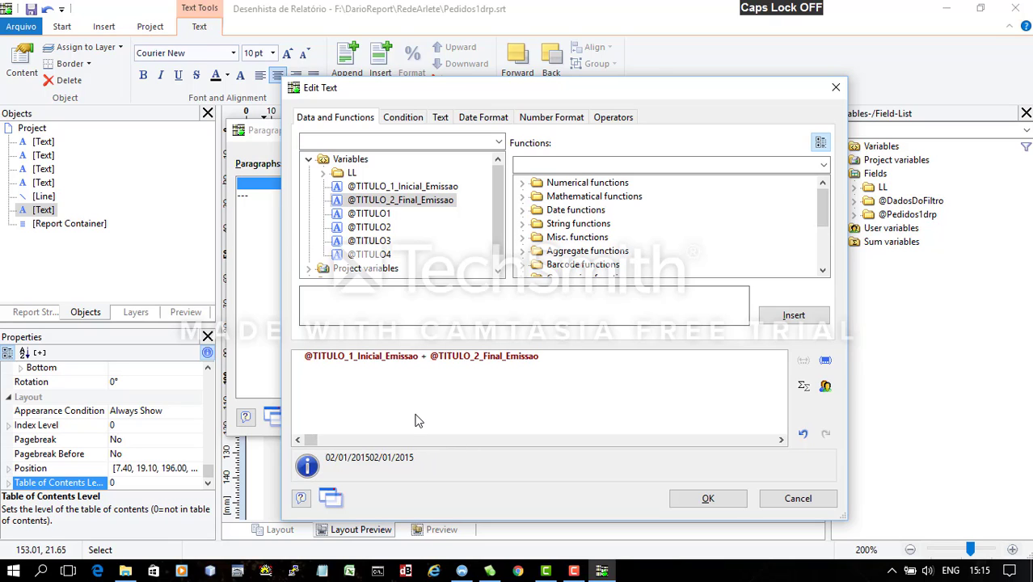
pyautogui.write('"Periodo ')
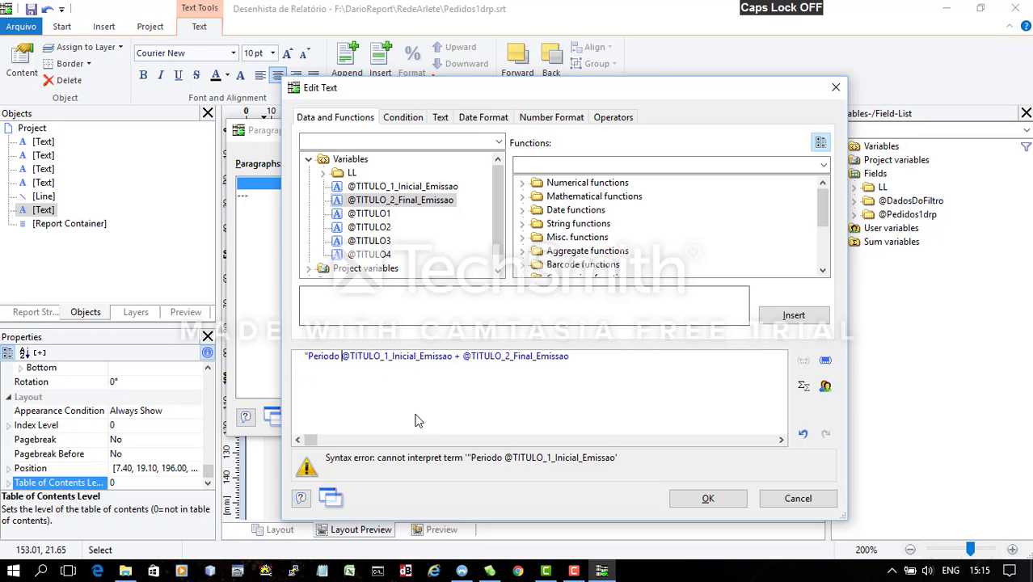
pyautogui.write('"')
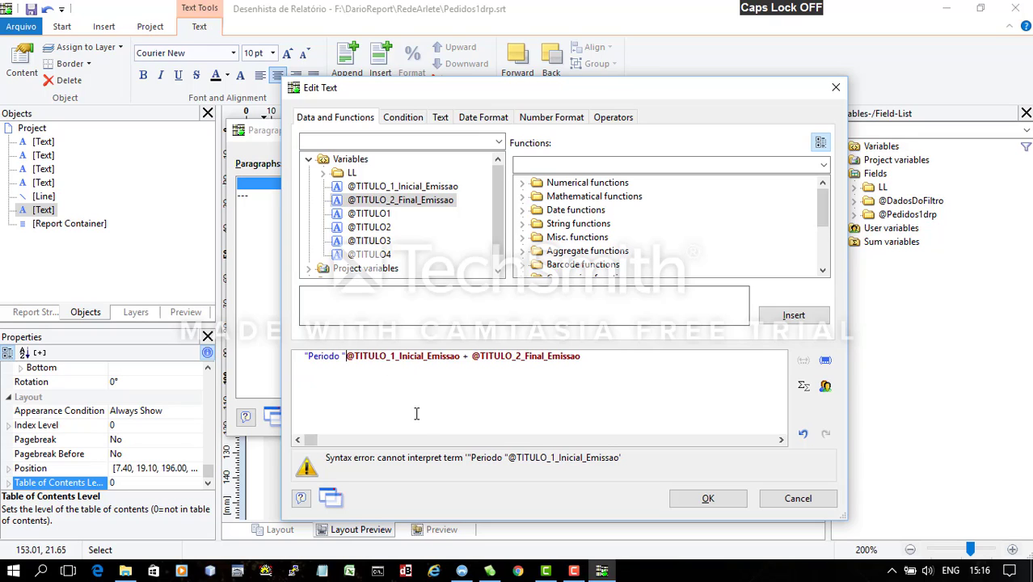
pyautogui.write('+')
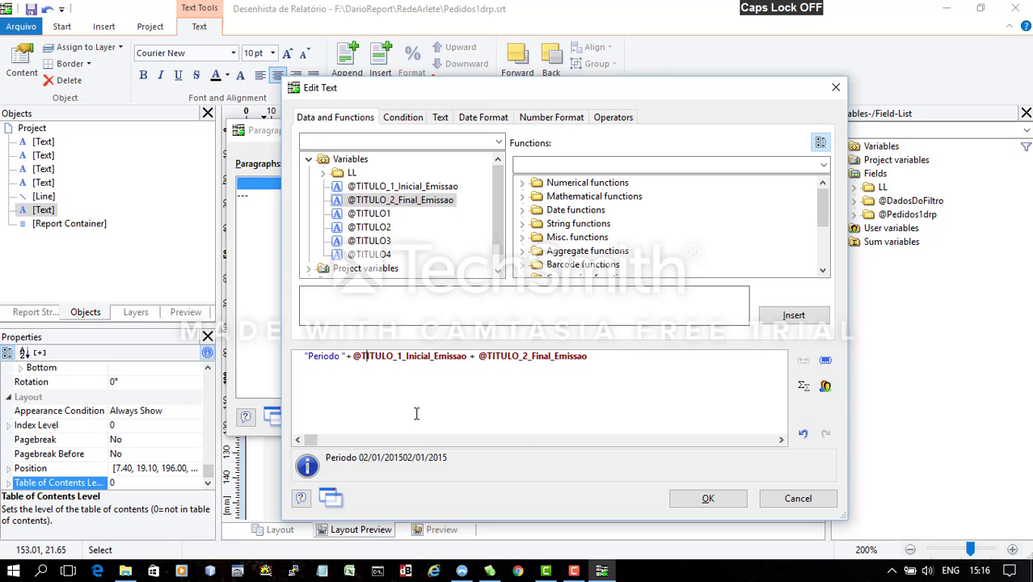
# Insert the text " ate " between the initial and final issue date variables, joined with plus signs
pyautogui.press('Right')
pyautogui.press('Right')
pyautogui.press('Right')
pyautogui.press('Right')
pyautogui.press('Right')
pyautogui.press('Right')
pyautogui.press('Right')
pyautogui.press('Right')
pyautogui.press('Right')
pyautogui.press('Right')
pyautogui.press('Right')
pyautogui.press('Right')
pyautogui.press('Right')
pyautogui.press('Right')
pyautogui.press('Right')
pyautogui.press('Right')
pyautogui.press('Right')
pyautogui.press('Right')
pyautogui.press('Right')
pyautogui.press('Right')
pyautogui.write('+')
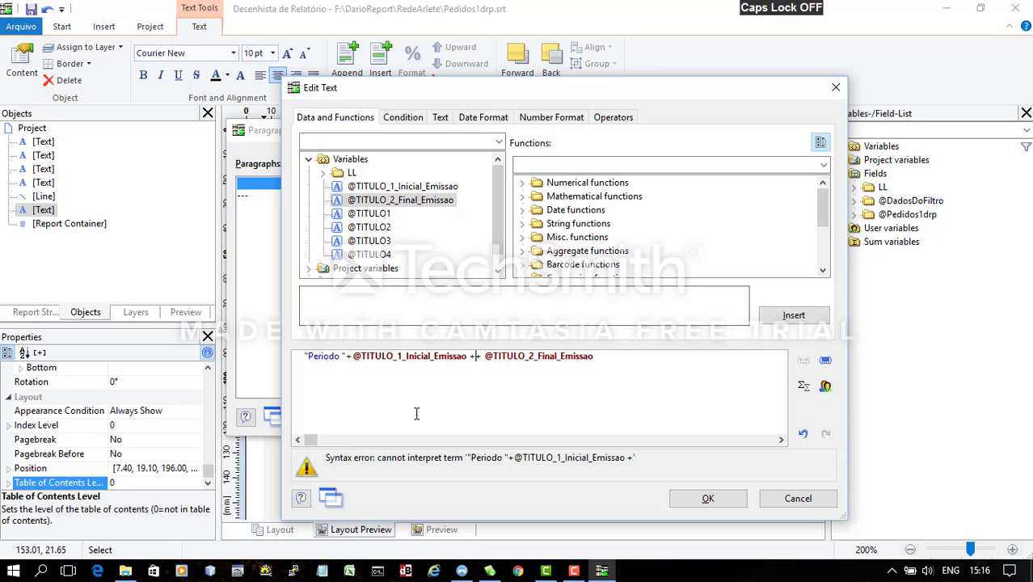
pyautogui.press('Left')
pyautogui.write('" ')
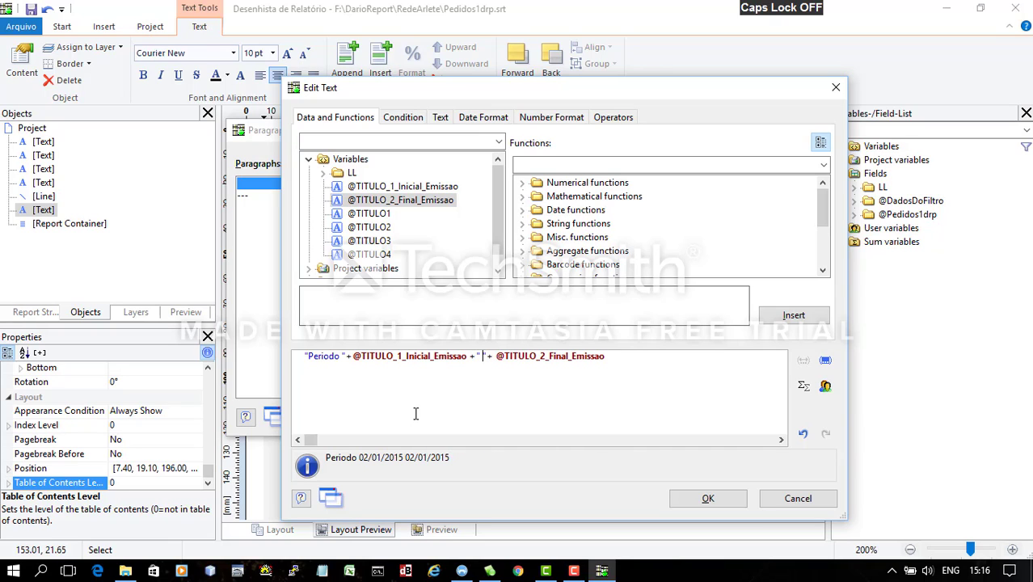
pyautogui.write('ate ')
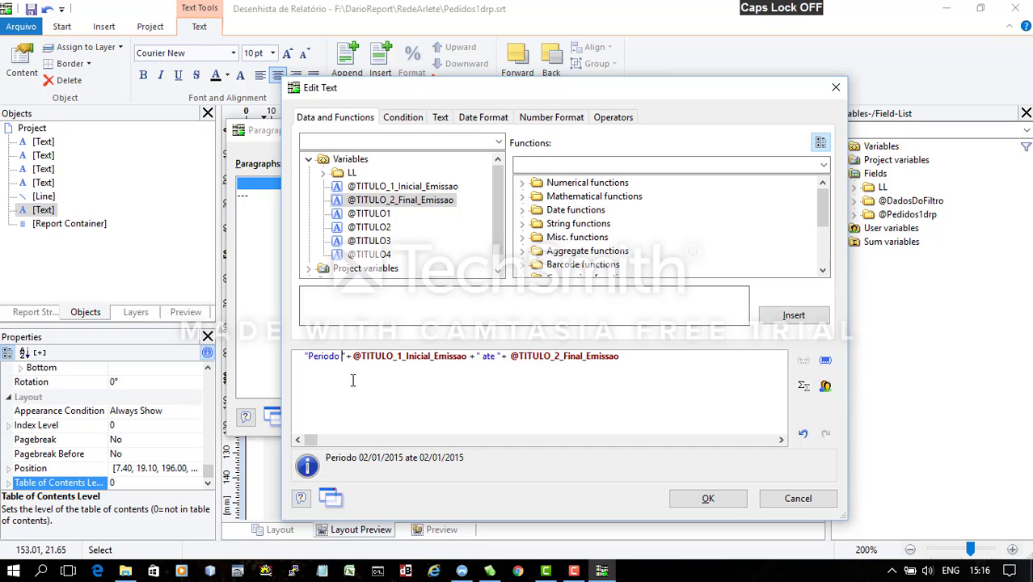
# Extend the expression's opening text to "Periodo de " and apply the expression to the text object
pyautogui.write('de')
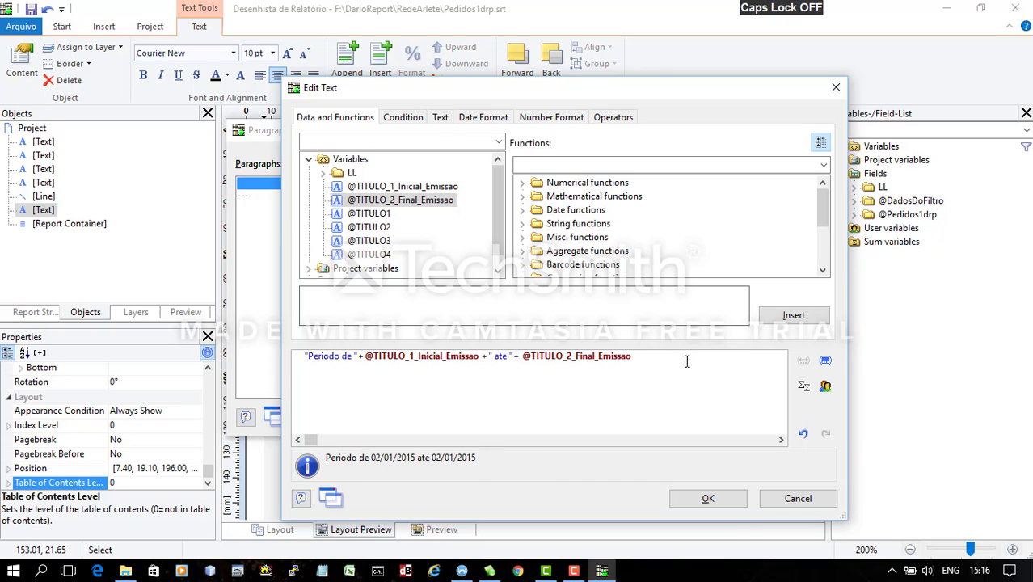
pyautogui.moveTo(632, 358); pyautogui.dragTo(305, 363)
pyautogui.press('Right')
pyautogui.press('Right')
pyautogui.press('Right')
pyautogui.press('Right')
pyautogui.press('Right')
pyautogui.press('Right')
pyautogui.press('Right')
pyautogui.press('Right')
pyautogui.press('Right')
pyautogui.press('Right')
pyautogui.press('Right')
pyautogui.press('Right')
pyautogui.press('Right')
pyautogui.press('Right')
pyautogui.press('Right')
pyautogui.press('Right')
pyautogui.press('Right')
pyautogui.press('Right')
pyautogui.press('Right')
pyautogui.press('Right')
pyautogui.click(703, 501)
pyautogui.click(672, 425)
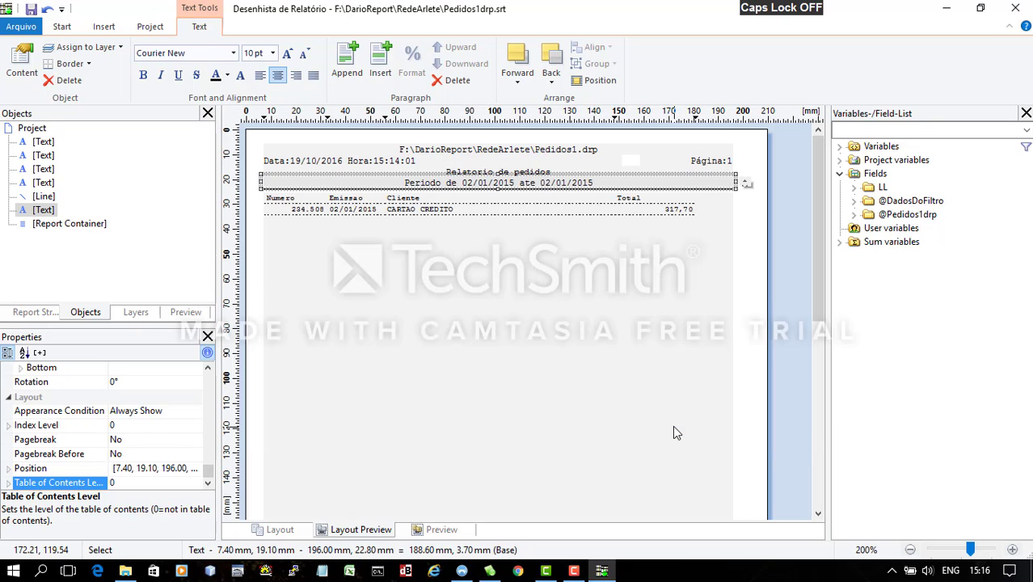
# Close the report designer and return to the SQL query of the Pedidos1 report
pyautogui.click(662, 369)
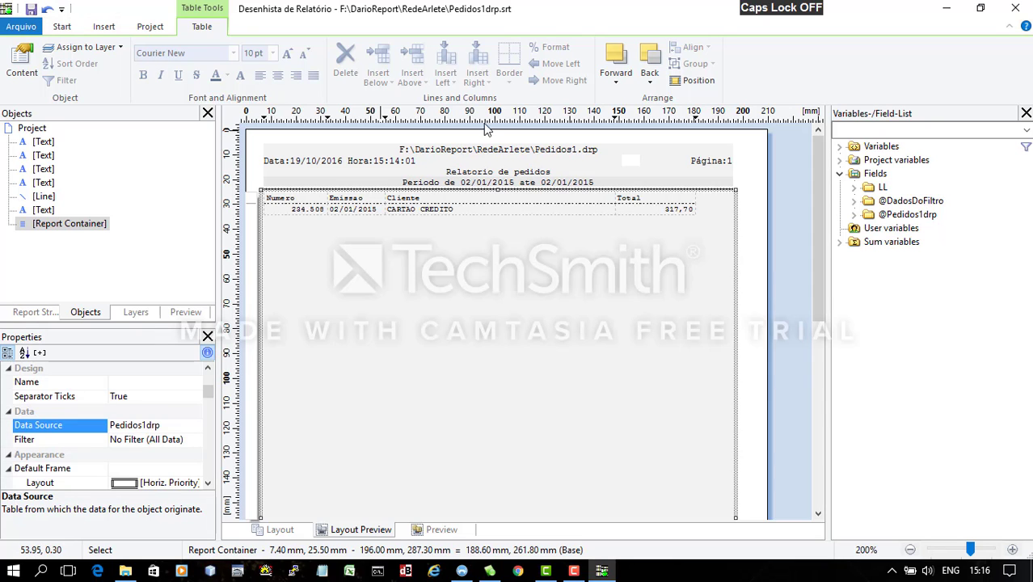
pyautogui.click(1016, 8)
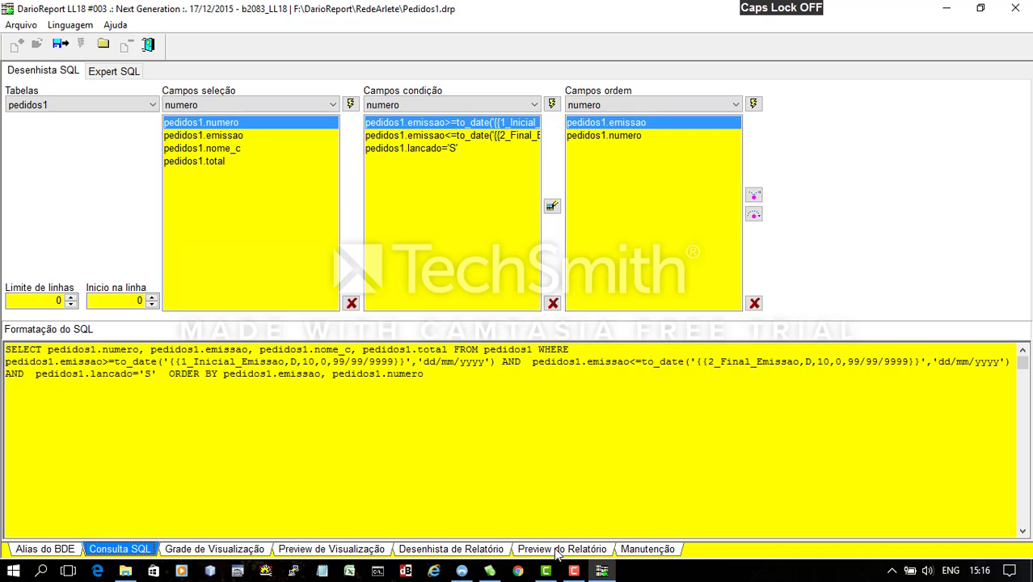
# Generate the report preview filtered by issue dates from 02/01/2015 to 03/01/2015
pyautogui.click(557, 551)
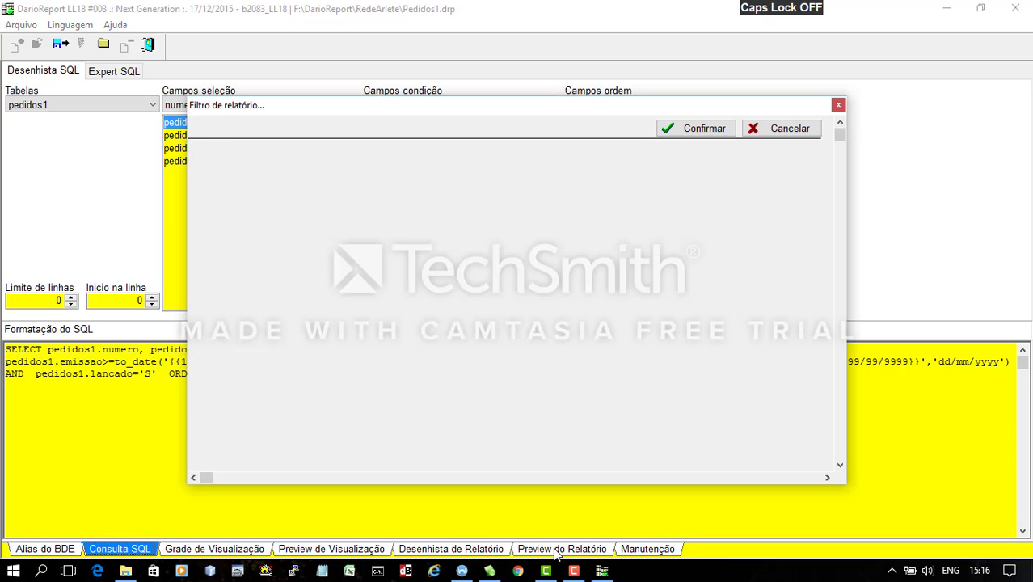
pyautogui.write('0201')
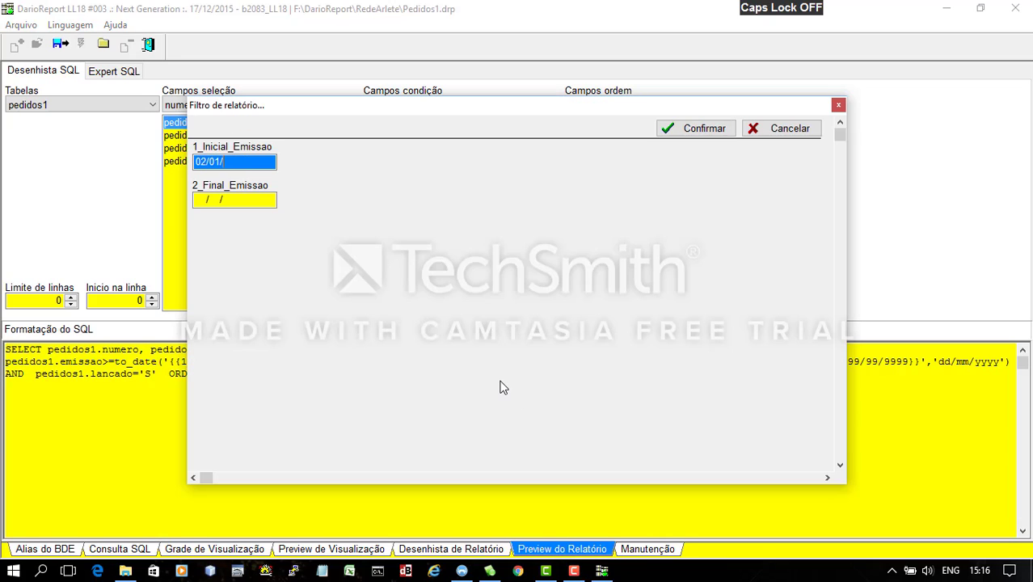
pyautogui.press('Tab')
pyautogui.write('03')
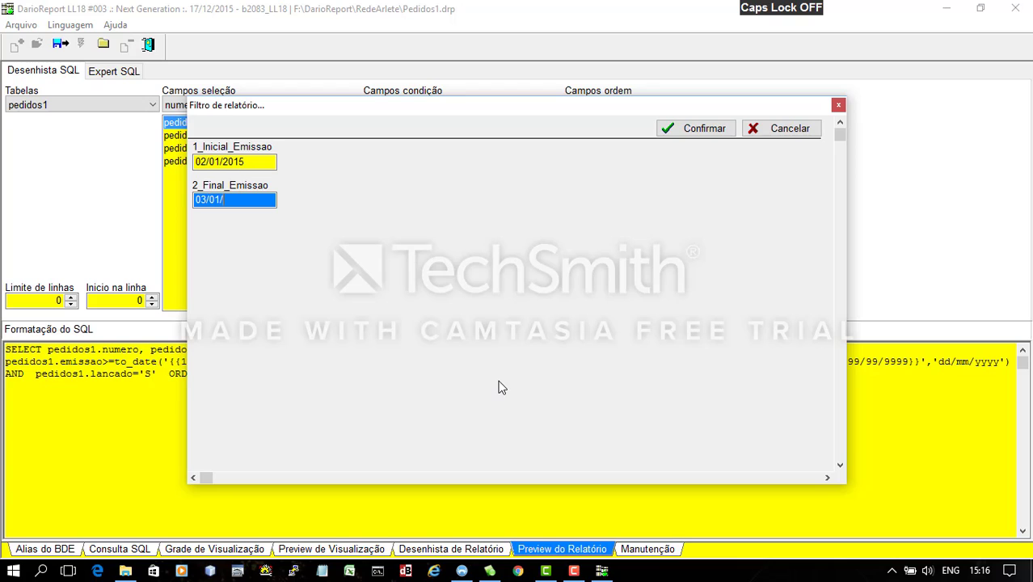
pyautogui.write('011015')
pyautogui.press('Tab')
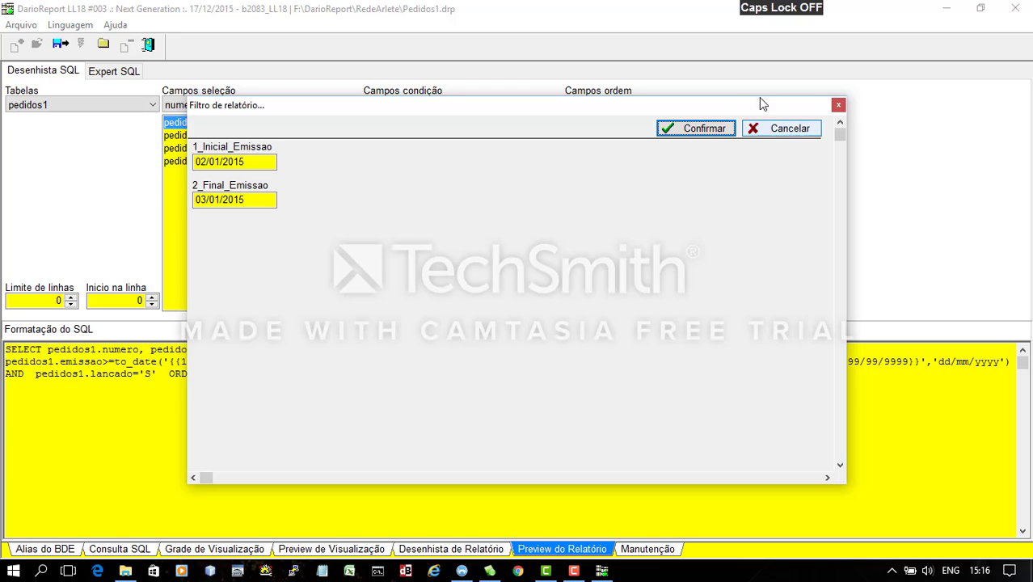
pyautogui.click(722, 130)
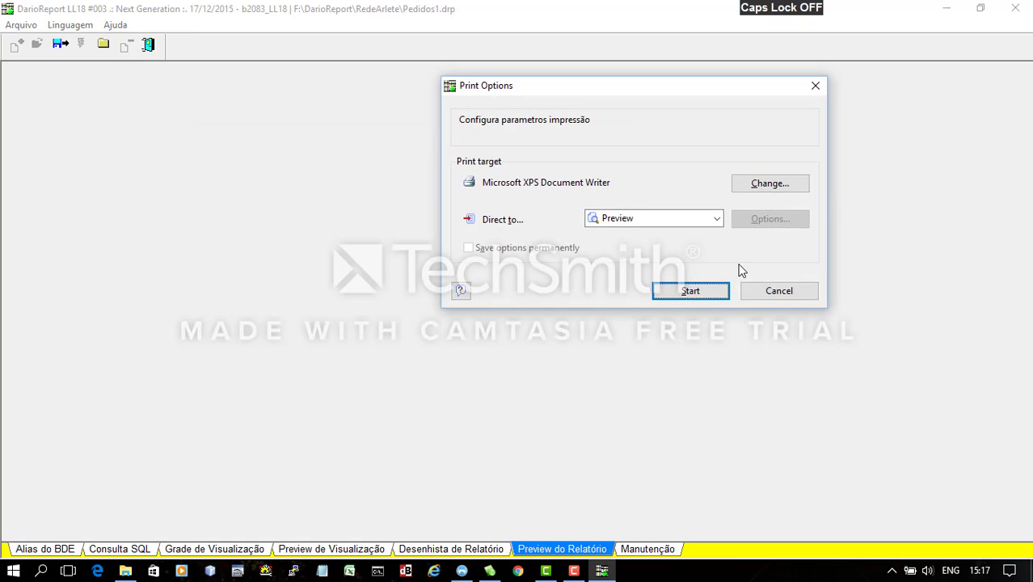
pyautogui.click(715, 289)
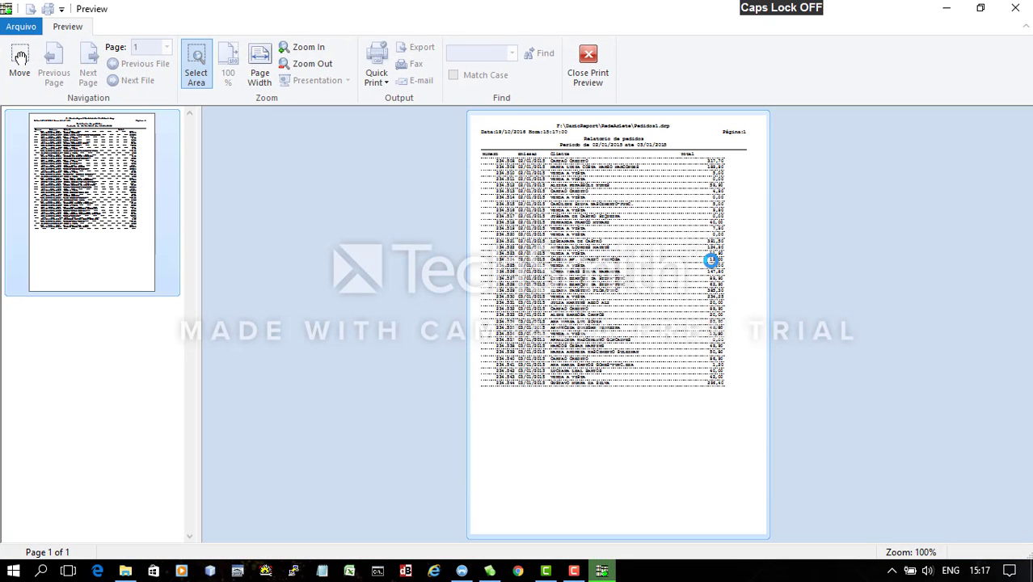
# Examine the title, period line, column headers and order rows in the report preview, and close the preview
pyautogui.click(309, 49)
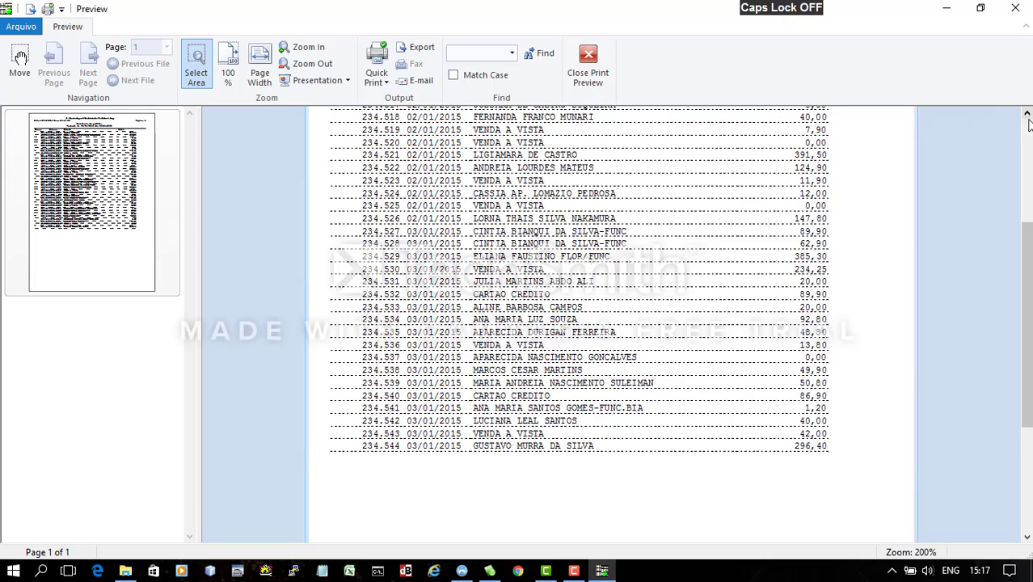
pyautogui.scroll(5, 588, 193)
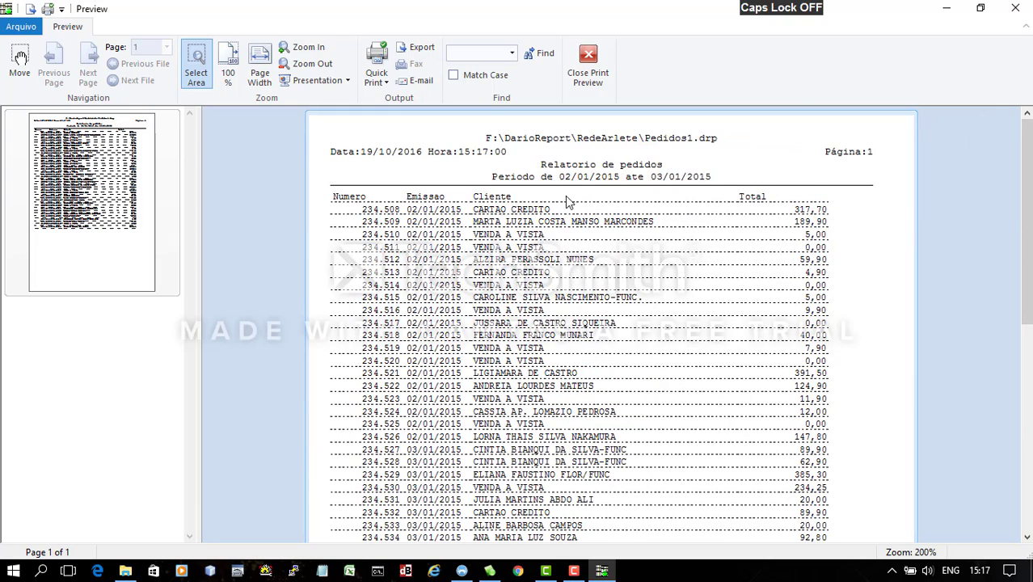
pyautogui.scroll(-1, 447, 229)
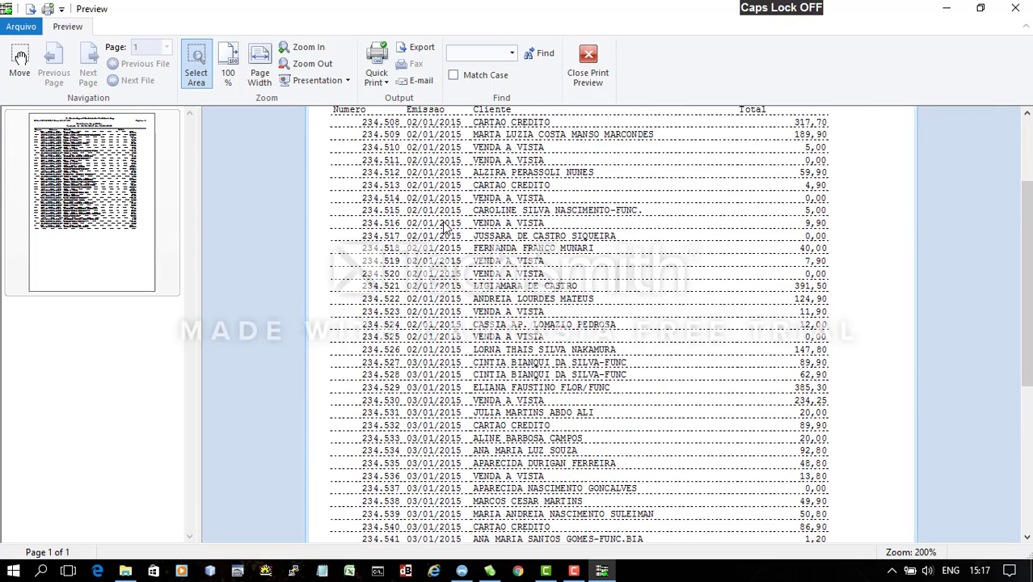
pyautogui.scroll(1, 446, 229)
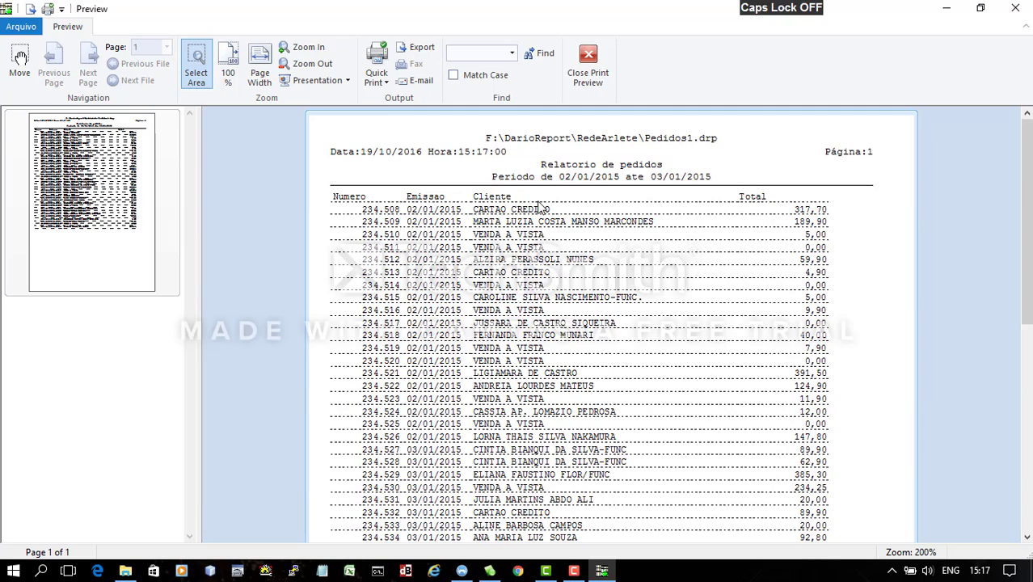
pyautogui.scroll(-1, 540, 208)
pyautogui.scroll(1, 540, 208)
pyautogui.scroll(-4, 699, 311)
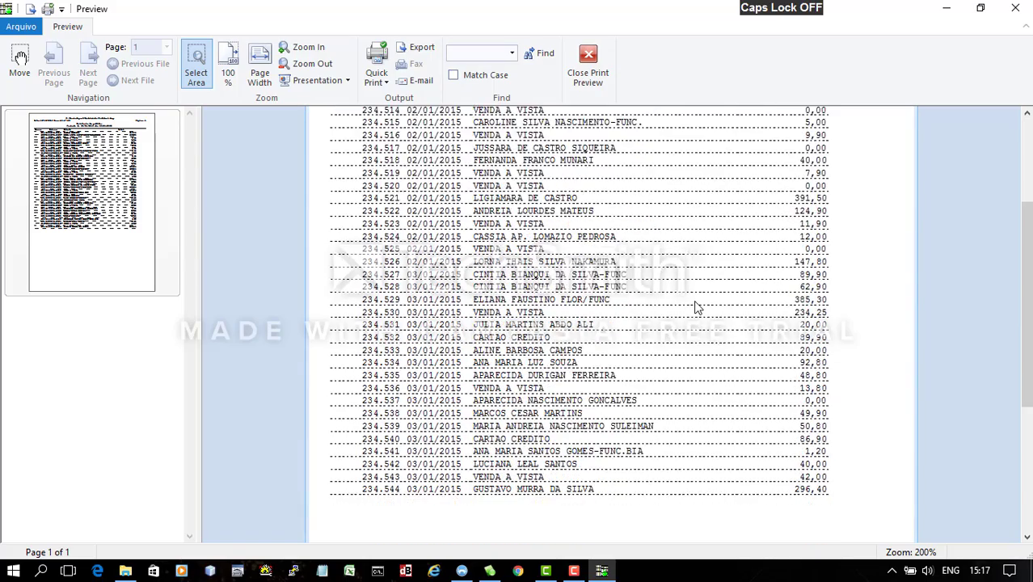
pyautogui.scroll(4, 778, 321)
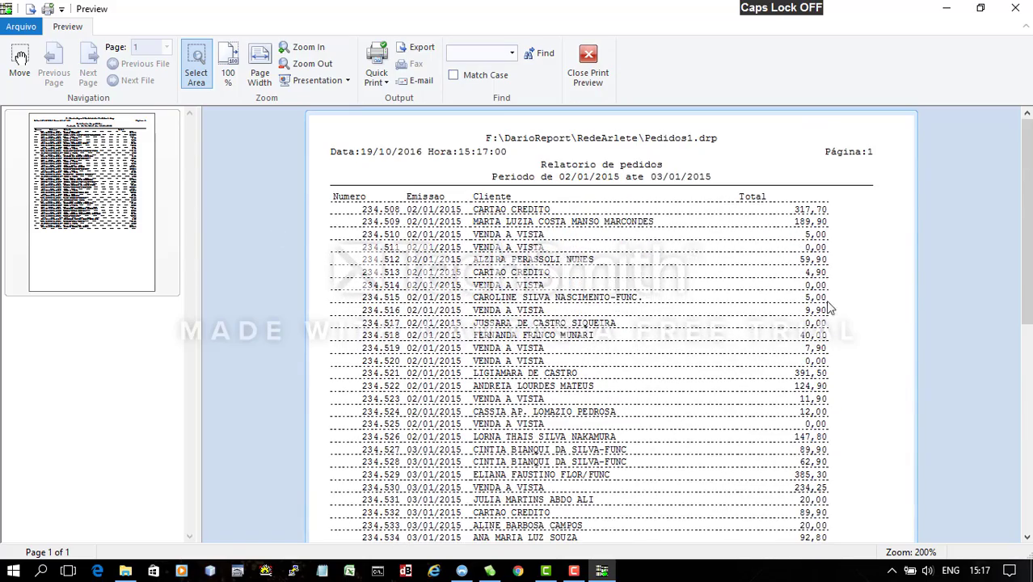
pyautogui.scroll(-3, 817, 275)
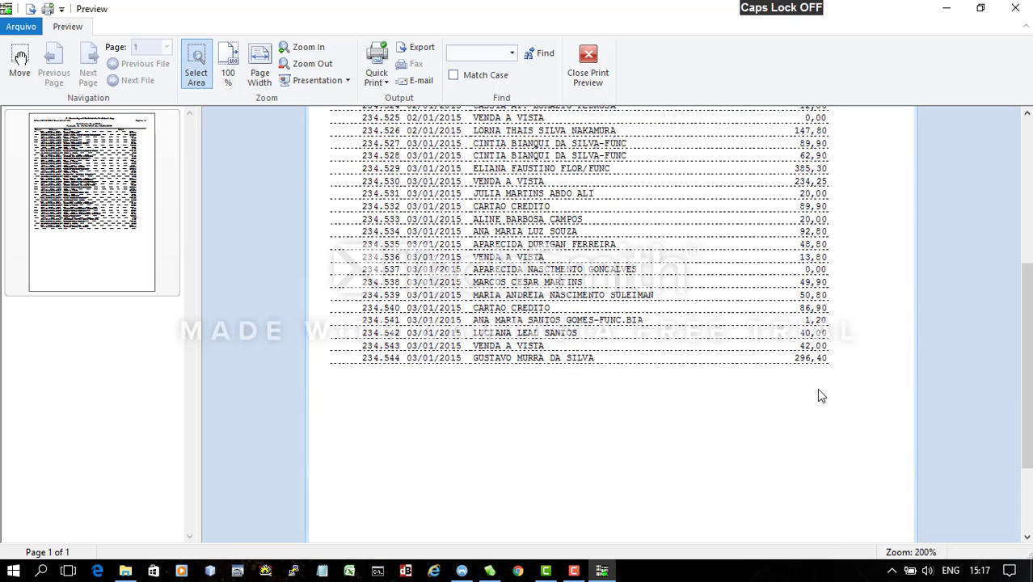
pyautogui.click(584, 53)
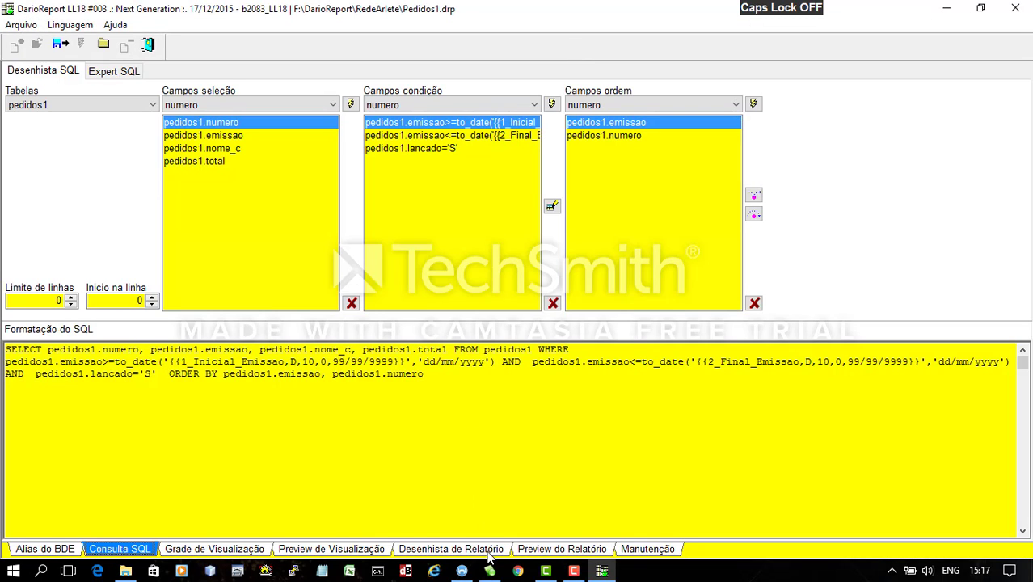
# Open the report designer with both the initial and final issue dates of the filter set to 02/01/2015
pyautogui.click(495, 553)
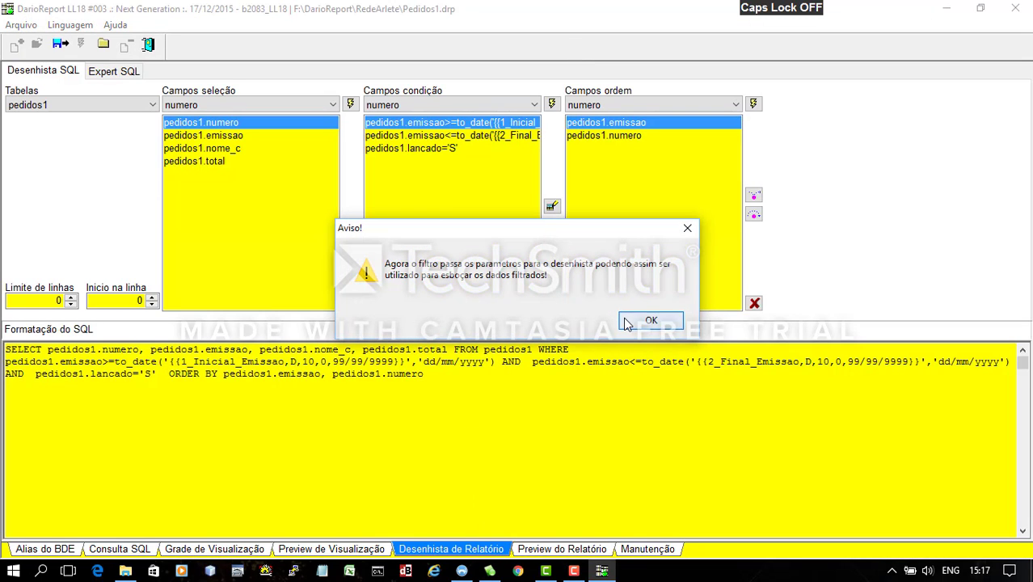
pyautogui.click(651, 320)
pyautogui.write('02/01/201')
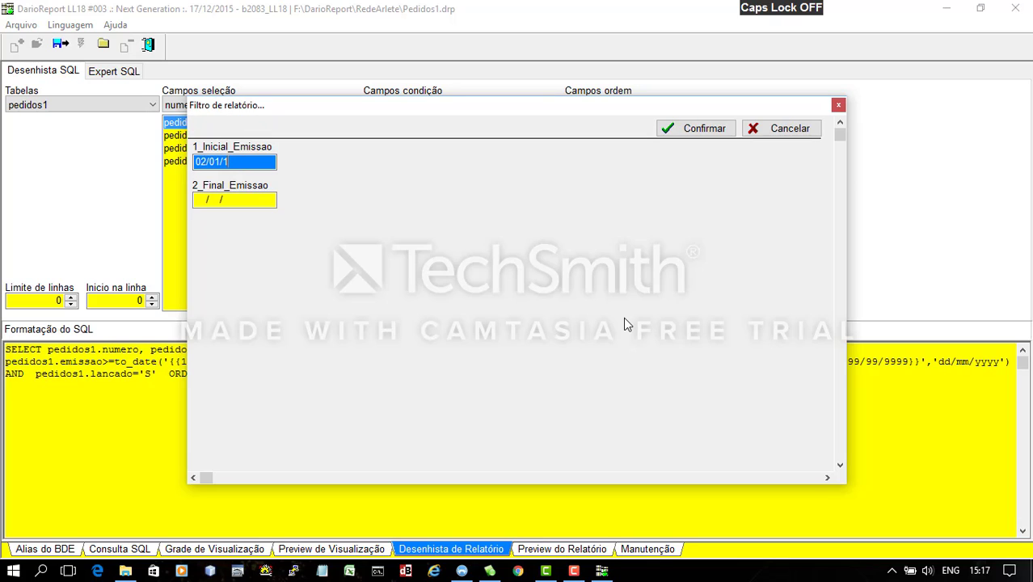
pyautogui.write('5')
pyautogui.press('Tab')
pyautogui.write('02')
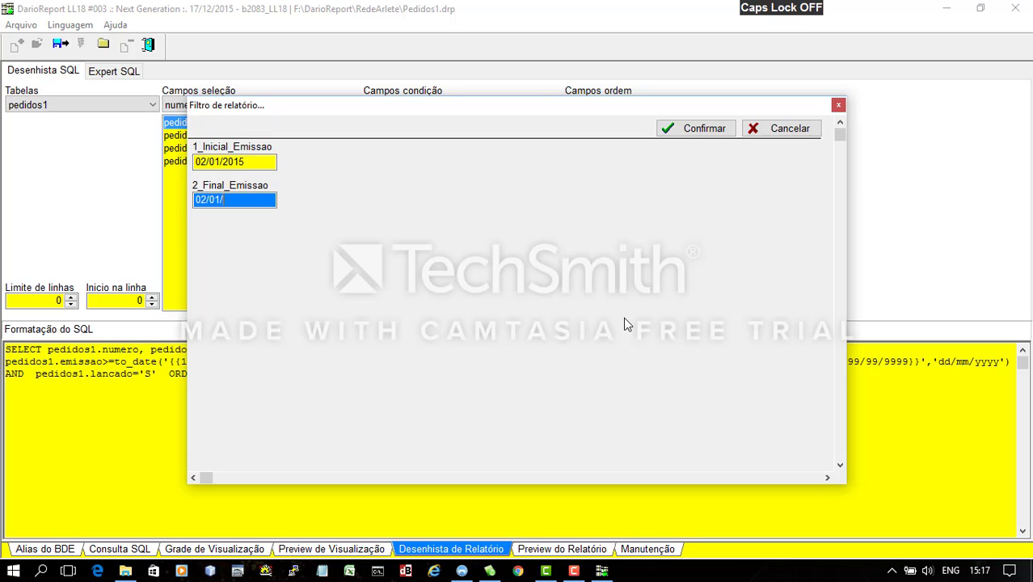
pyautogui.press('Tab')
pyautogui.click(691, 131)
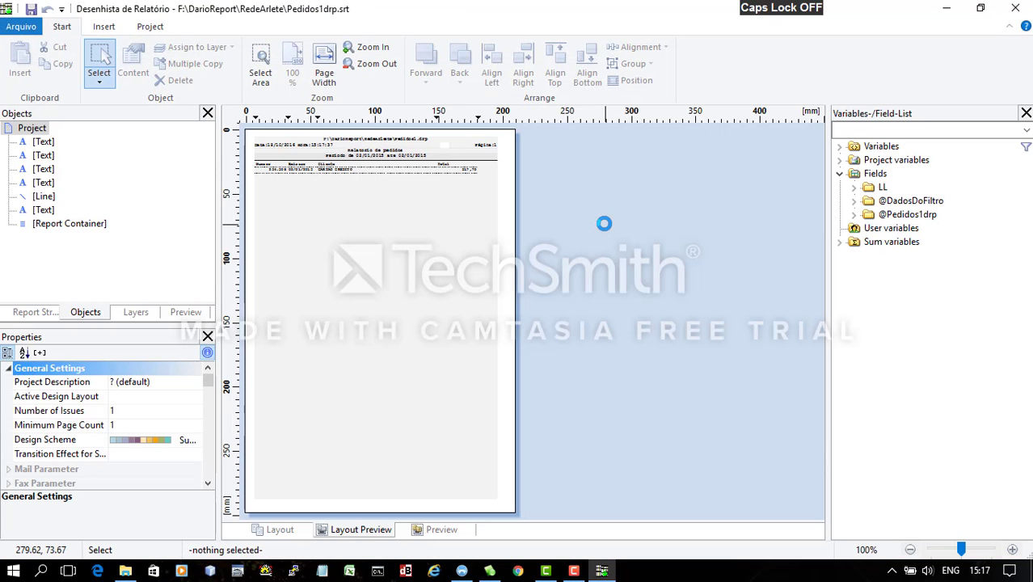
# Create a new sum variable named TotalGeral in the report project
pyautogui.click(148, 28)
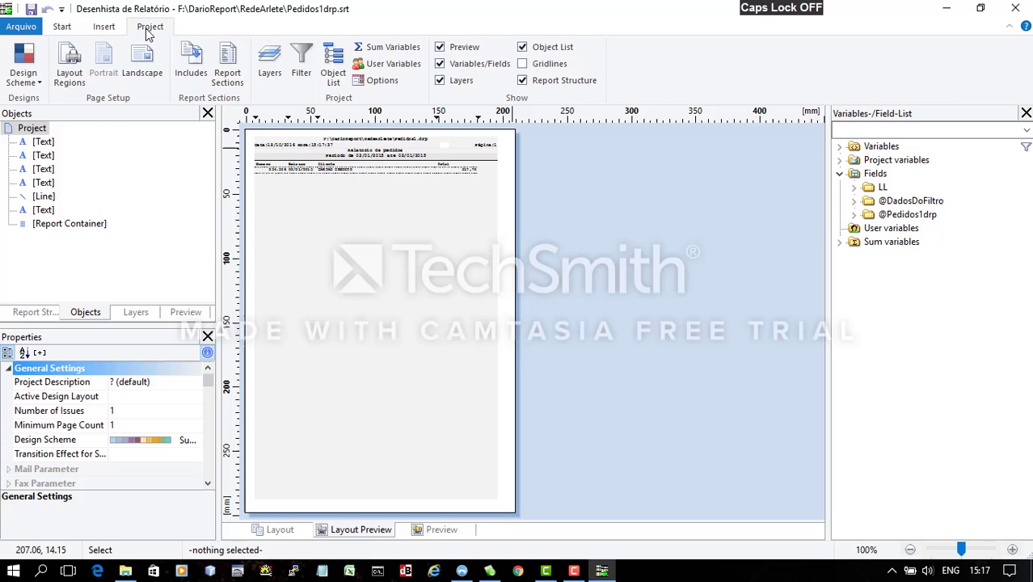
pyautogui.click(418, 50)
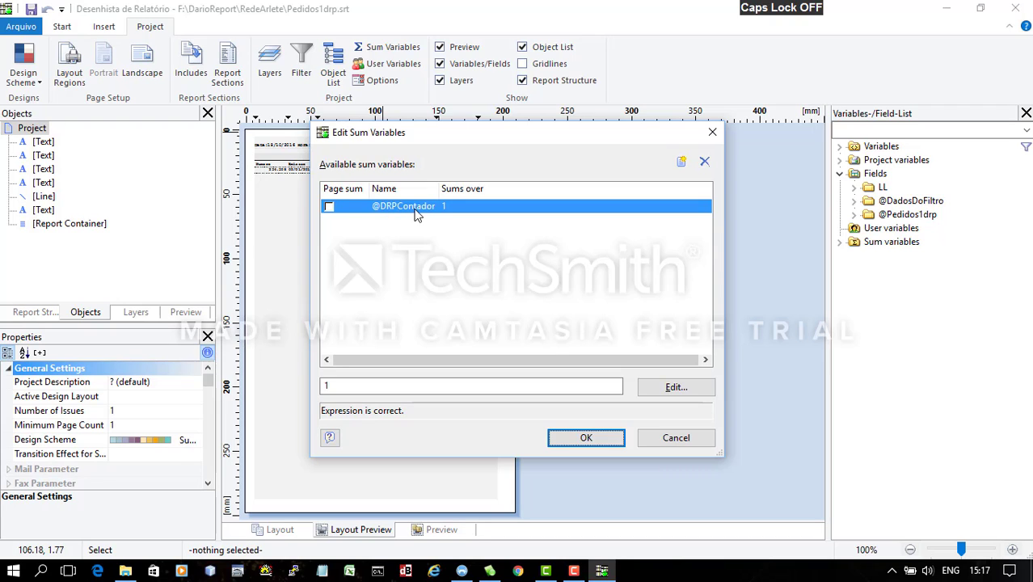
pyautogui.click(682, 164)
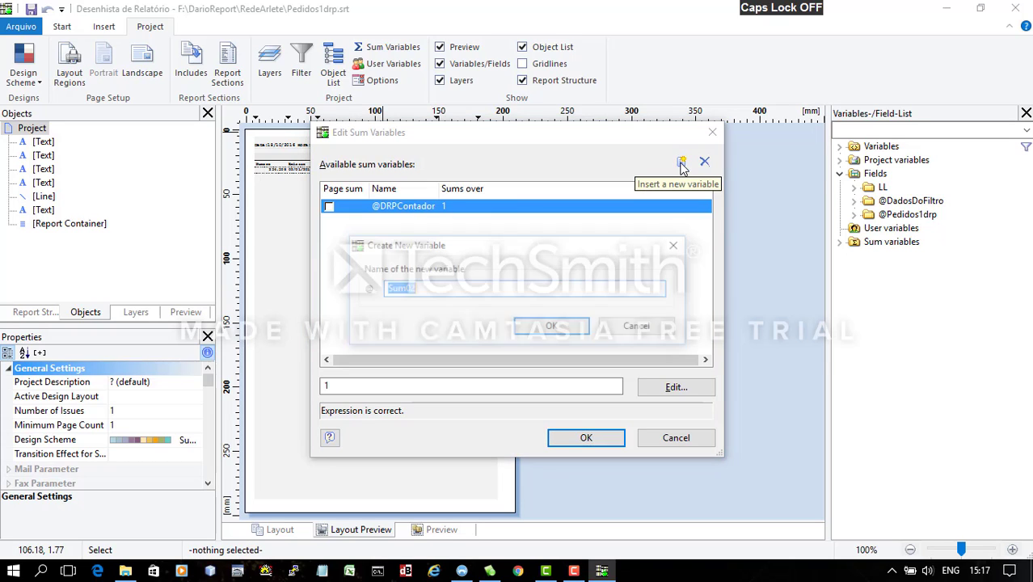
pyautogui.write('TotalGeral')
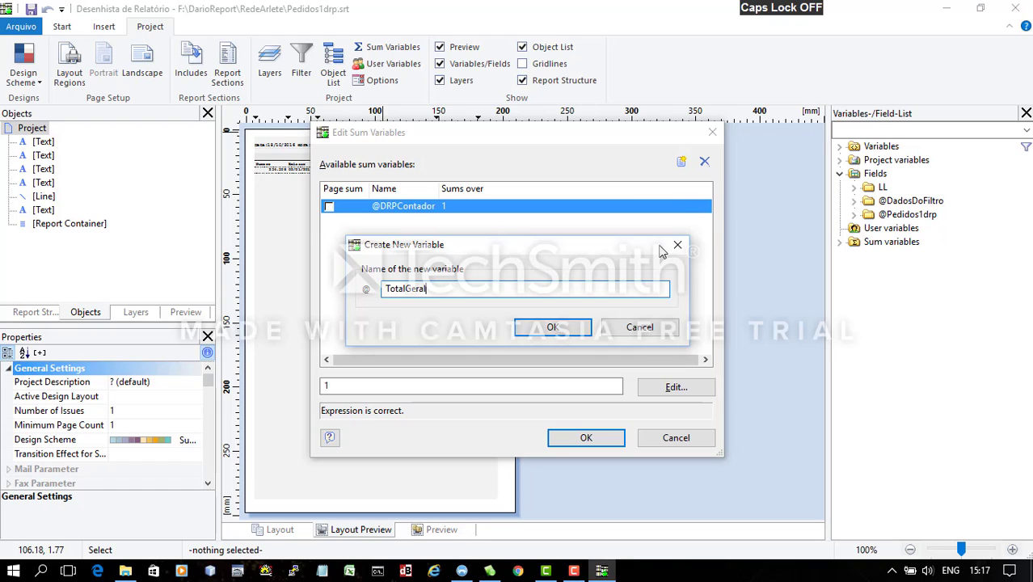
pyautogui.click(583, 329)
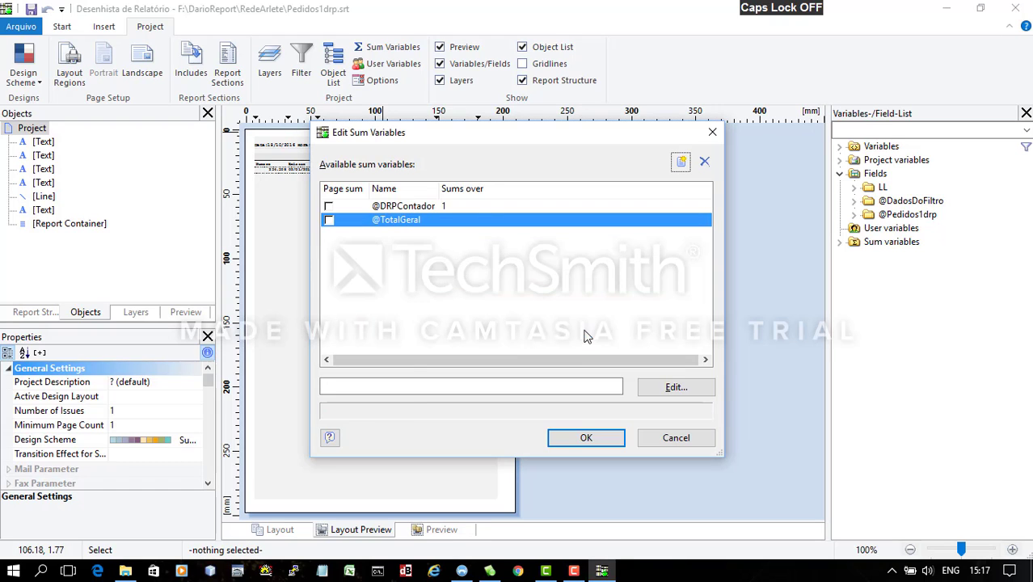
pyautogui.doubleClick(439, 224)
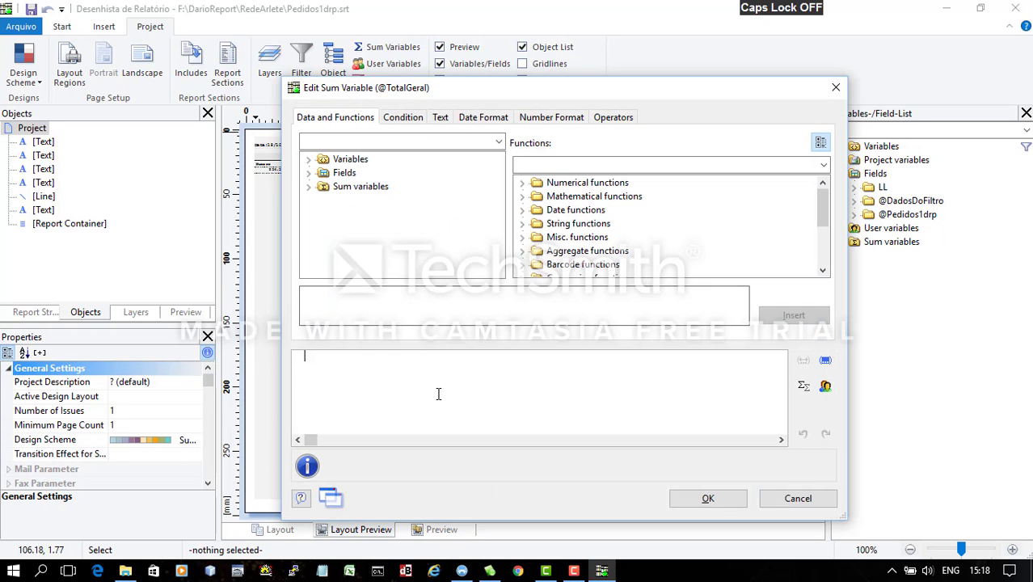
pyautogui.write('@')
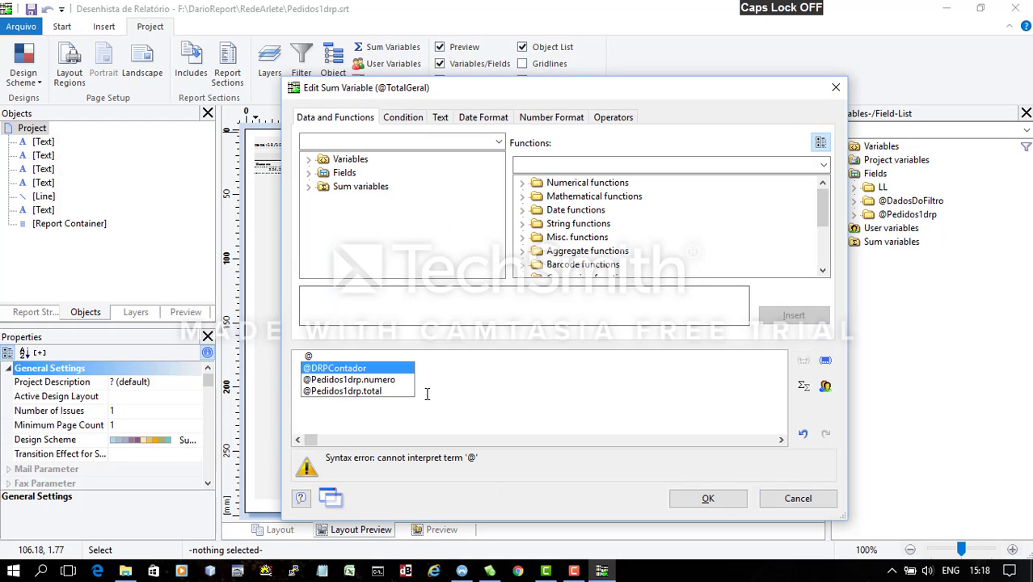
pyautogui.click(365, 391)
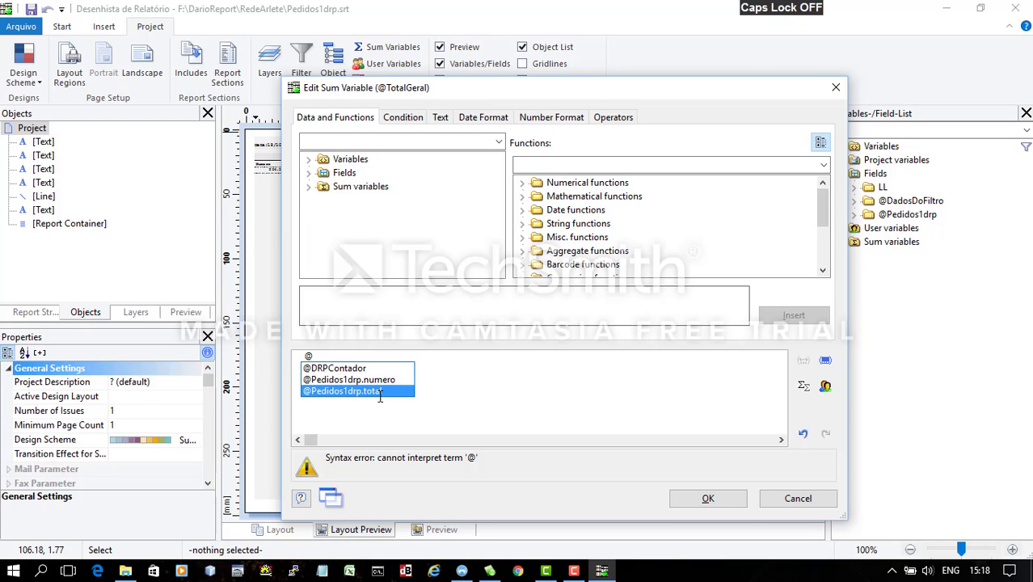
pyautogui.doubleClick(392, 391)
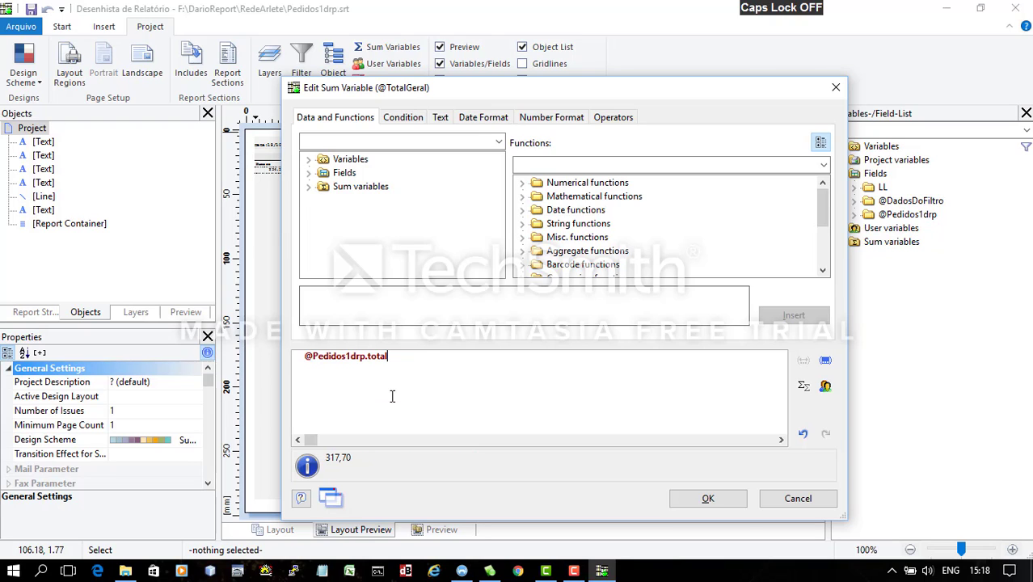
pyautogui.click(703, 501)
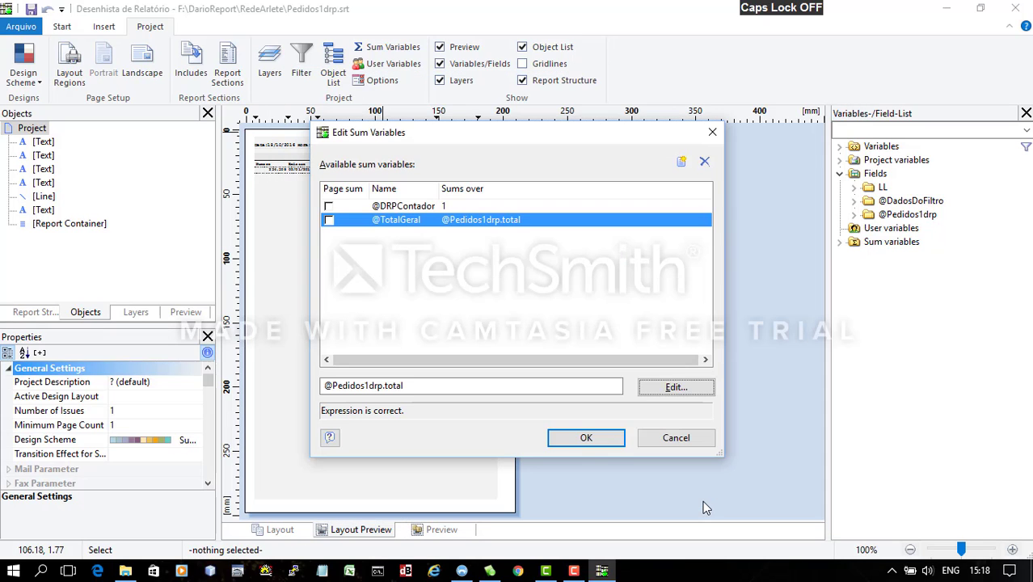
pyautogui.click(586, 438)
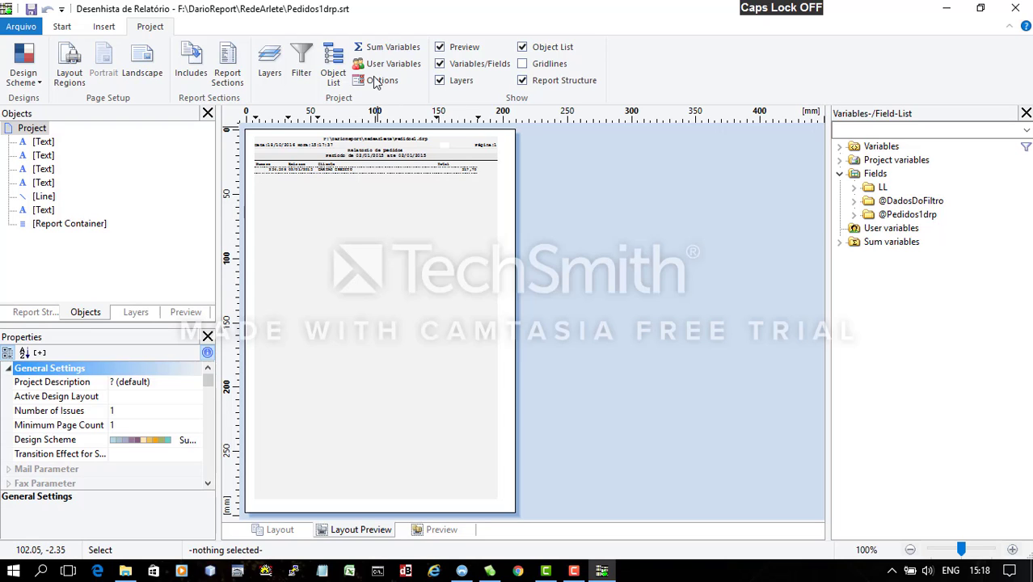
# Add a footer line to the Pedidos1drp table by reusing the existing Line Definition 1 of the data line
pyautogui.click(61, 26)
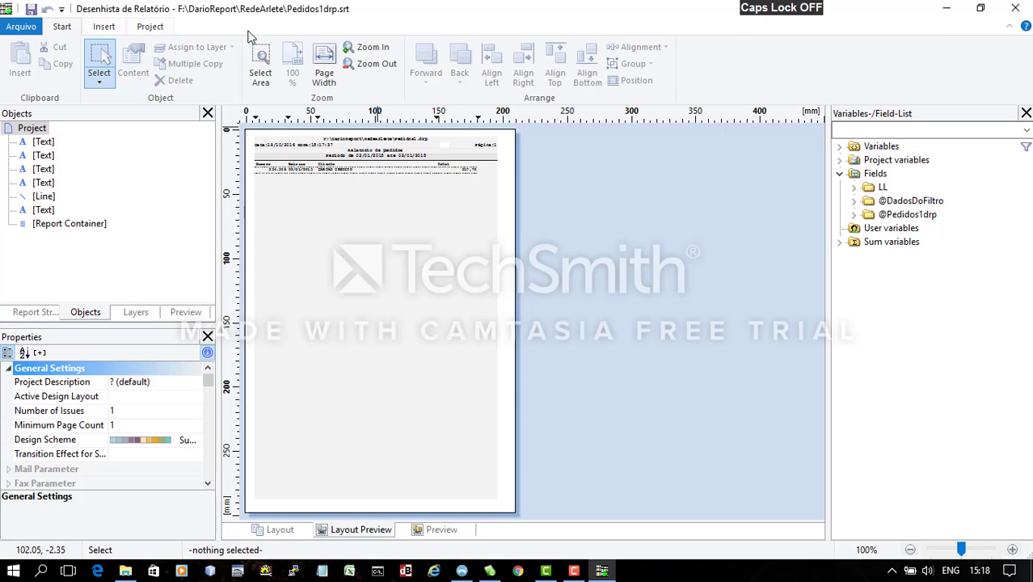
pyautogui.click(371, 47)
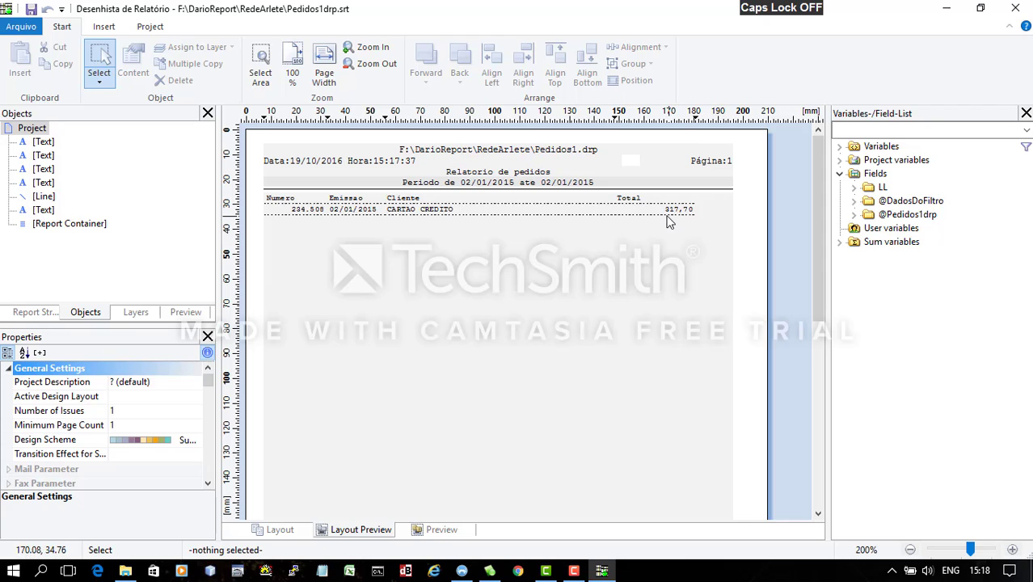
pyautogui.doubleClick(639, 308)
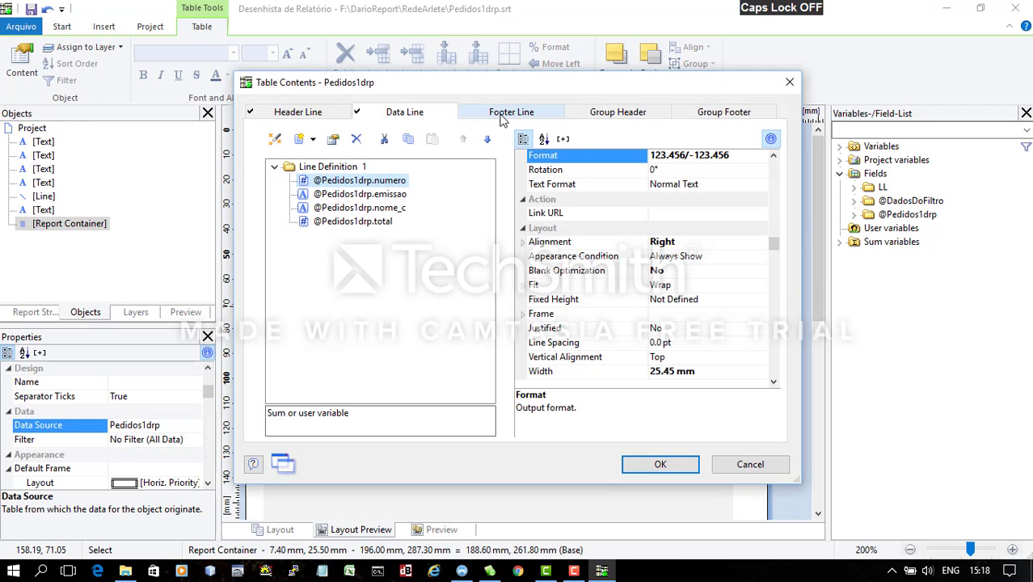
pyautogui.click(547, 119)
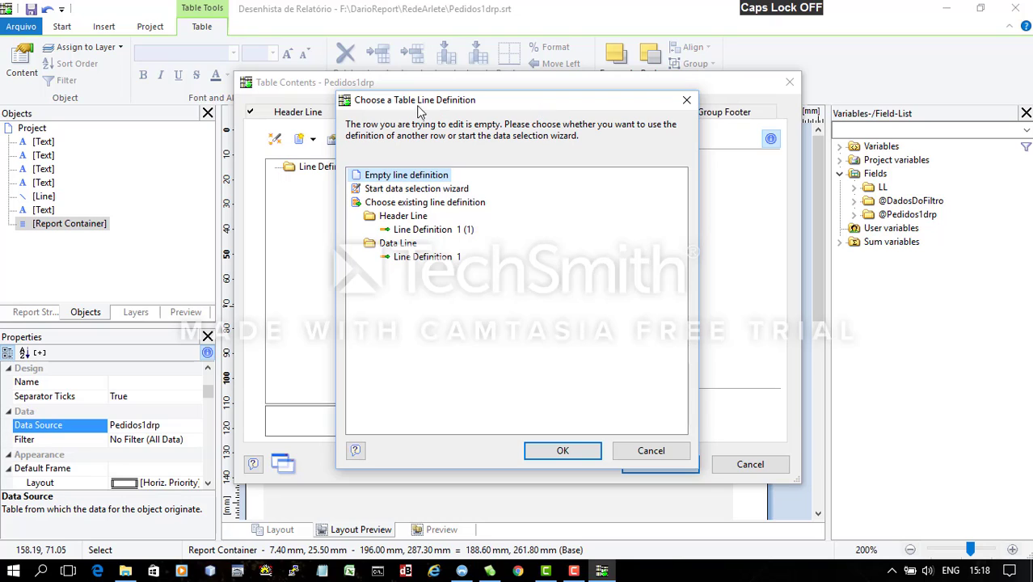
pyautogui.click(411, 260)
pyautogui.click(411, 176)
pyautogui.click(431, 259)
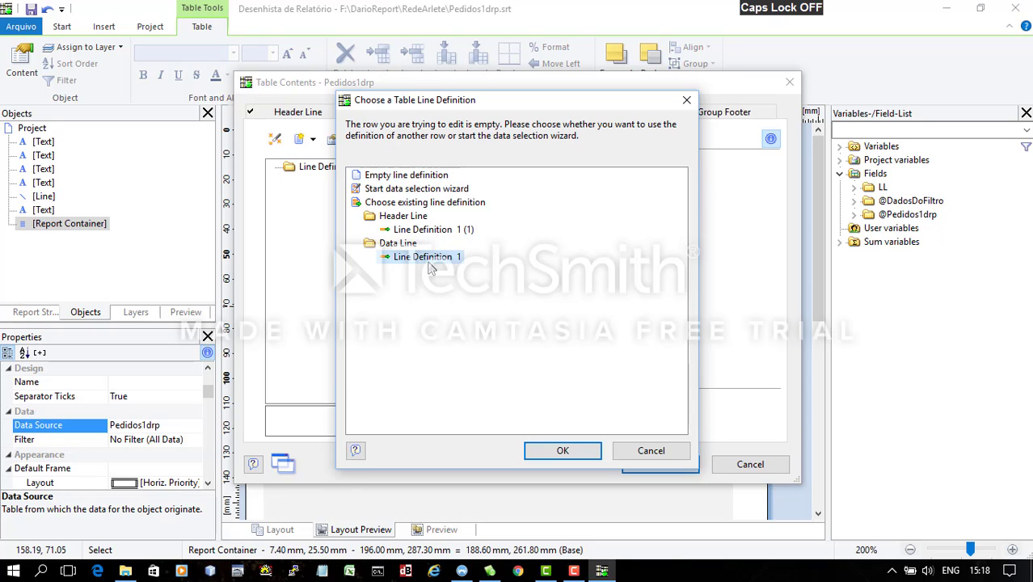
pyautogui.click(431, 177)
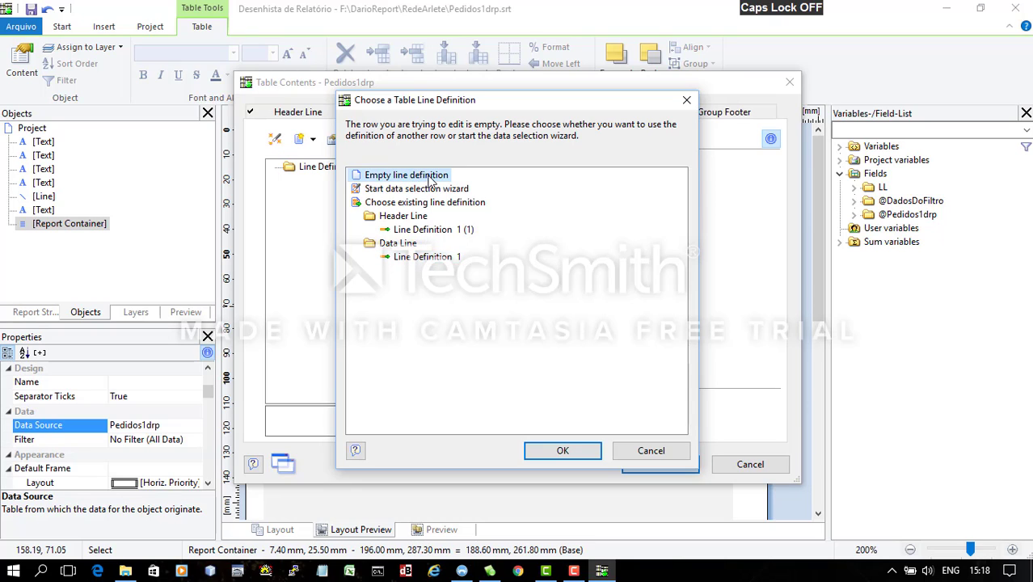
pyautogui.click(433, 258)
pyautogui.click(431, 176)
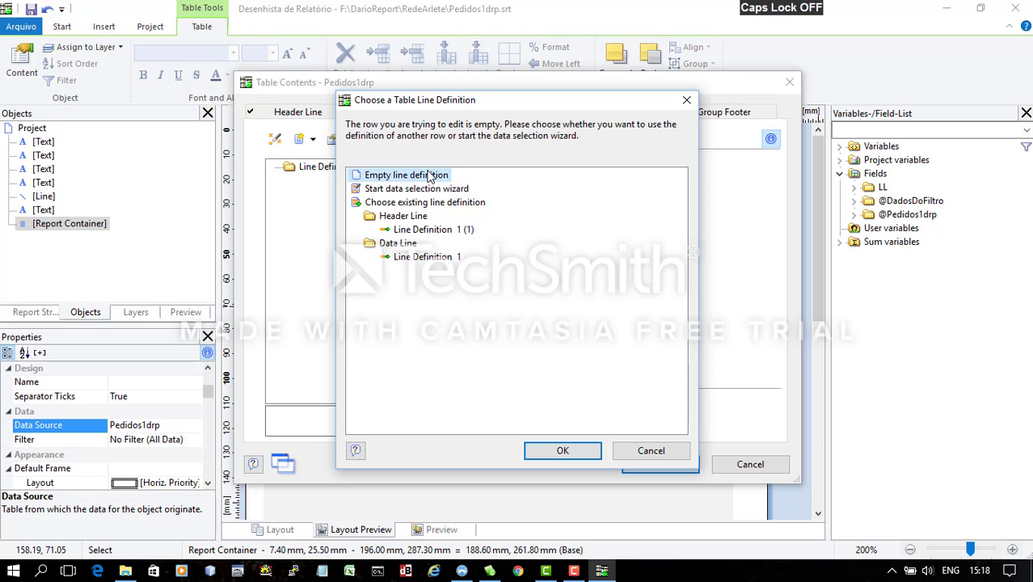
pyautogui.click(436, 257)
pyautogui.click(433, 178)
pyautogui.click(418, 260)
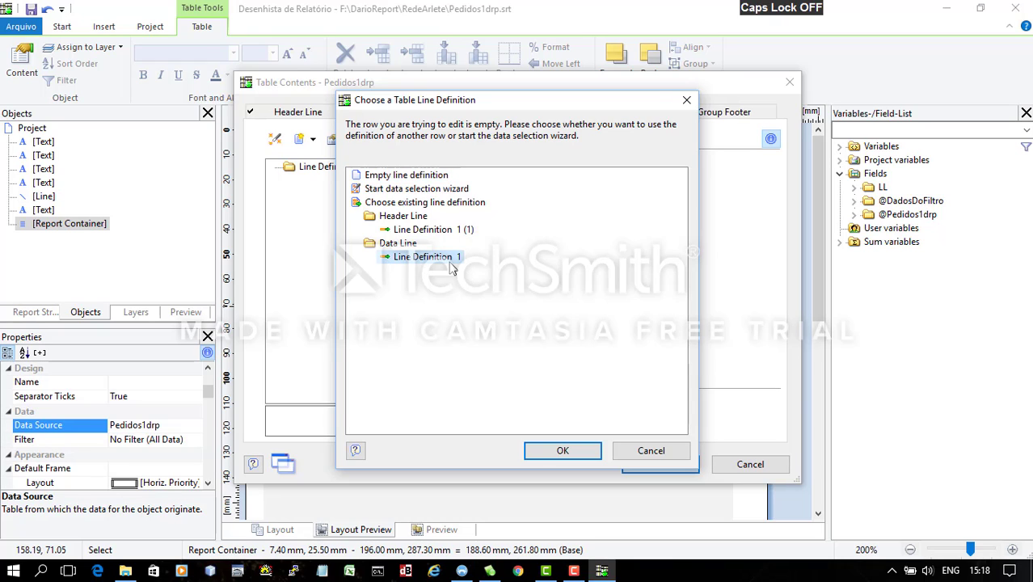
pyautogui.click(554, 450)
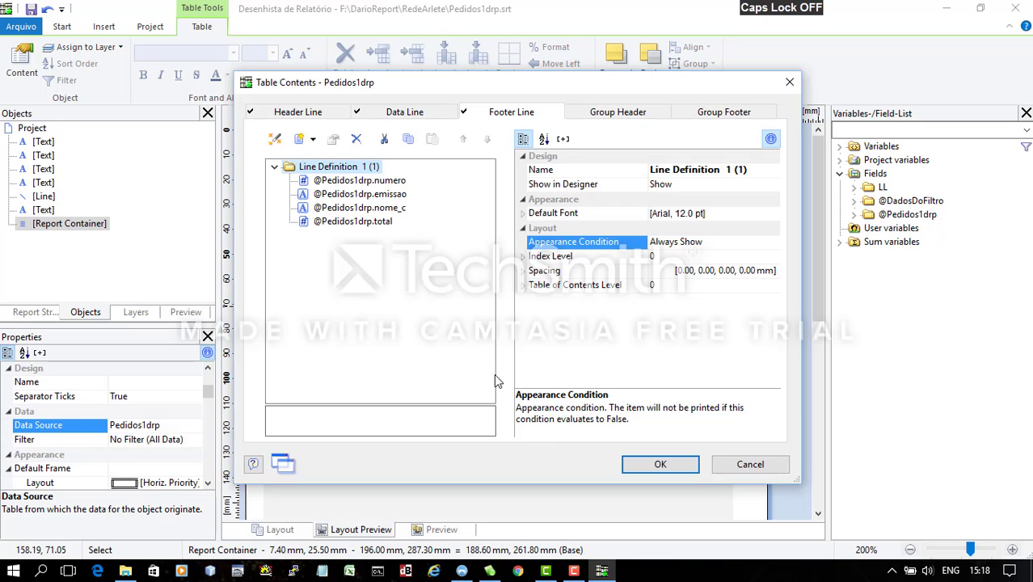
pyautogui.click(660, 465)
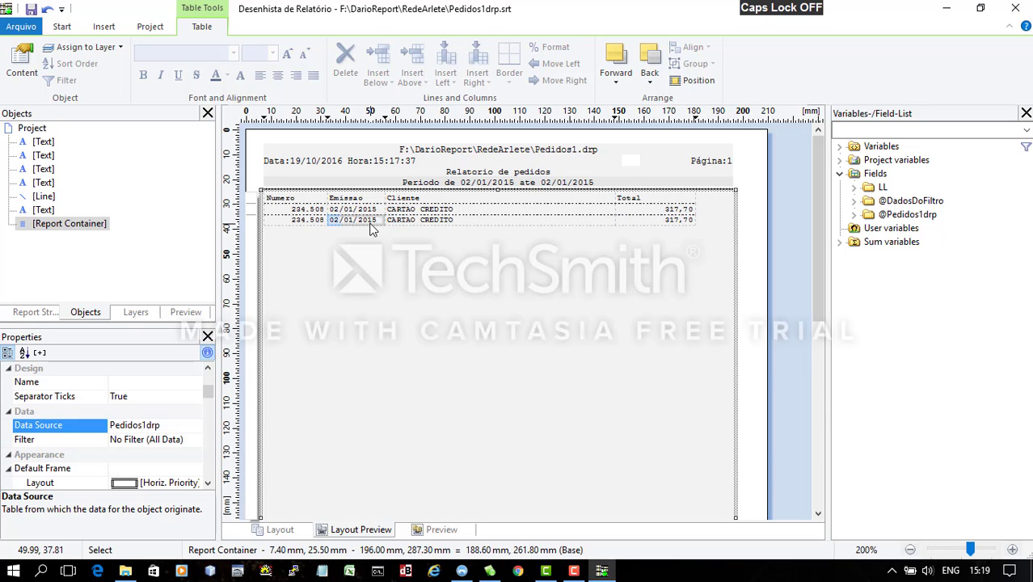
pyautogui.doubleClick(665, 219)
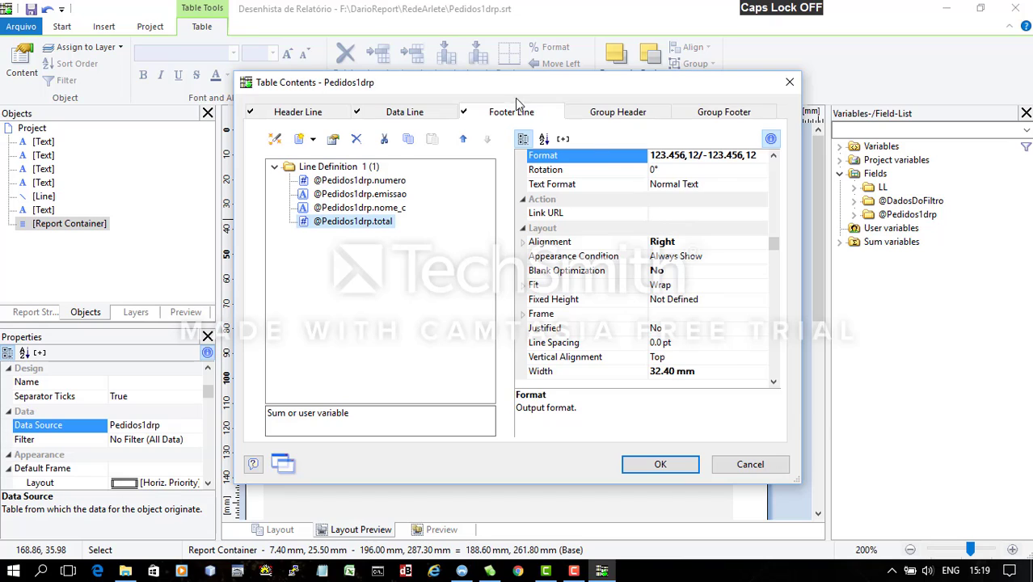
pyautogui.doubleClick(379, 222)
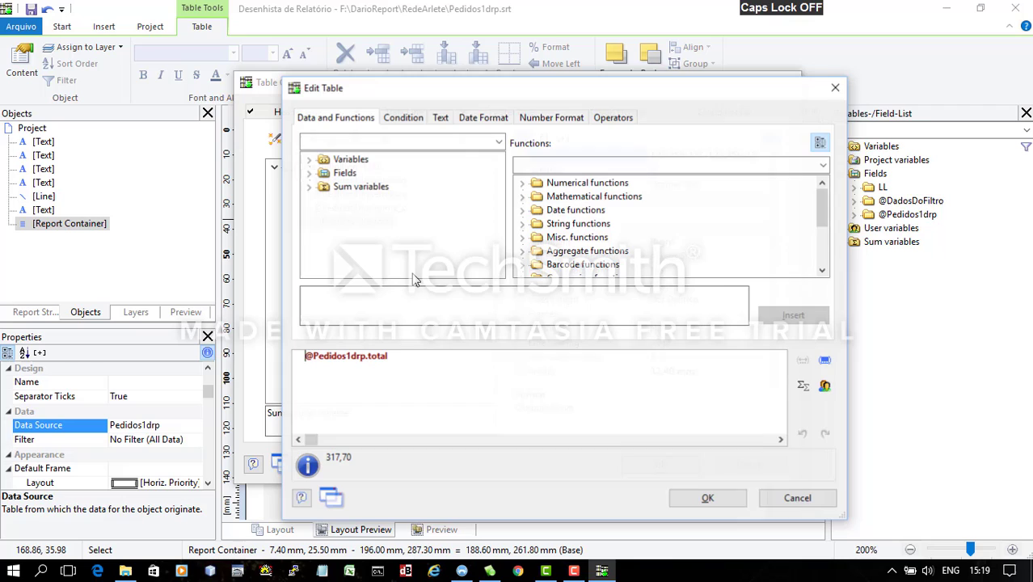
pyautogui.click(435, 354)
pyautogui.hotkey('ctrl', 'a')
pyautogui.press('BackSpace')
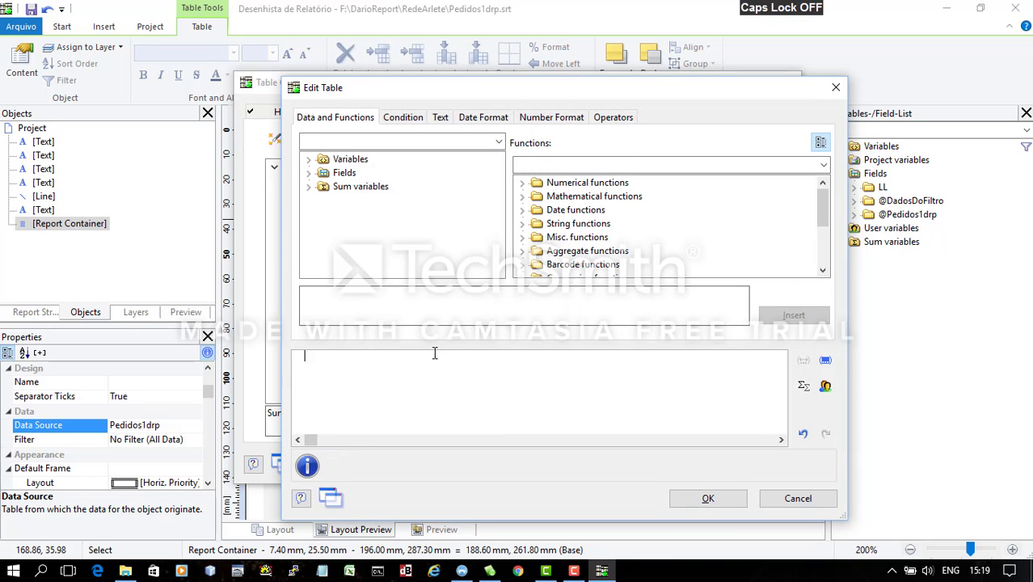
pyautogui.write('@')
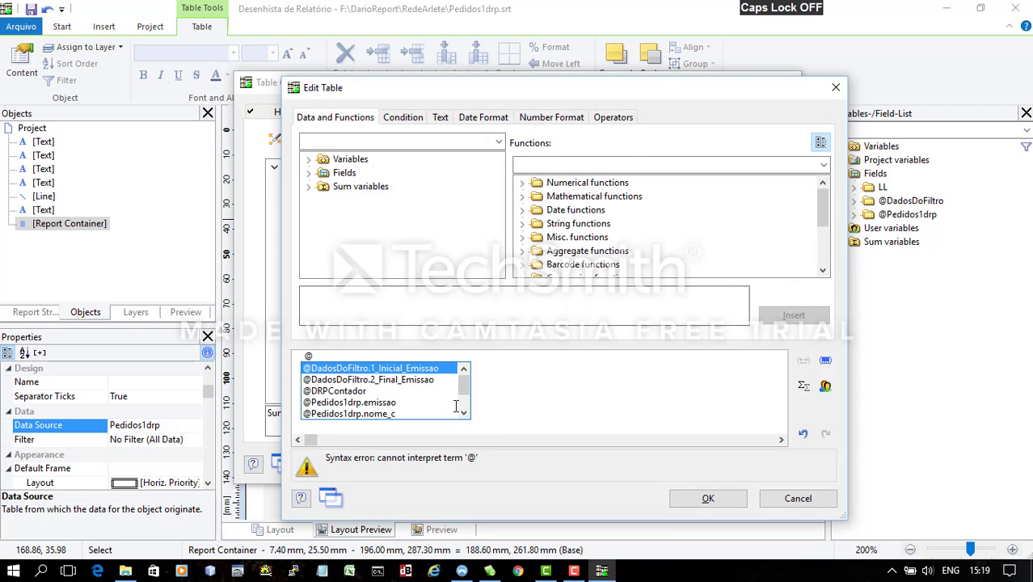
pyautogui.scroll(-1, 456, 406)
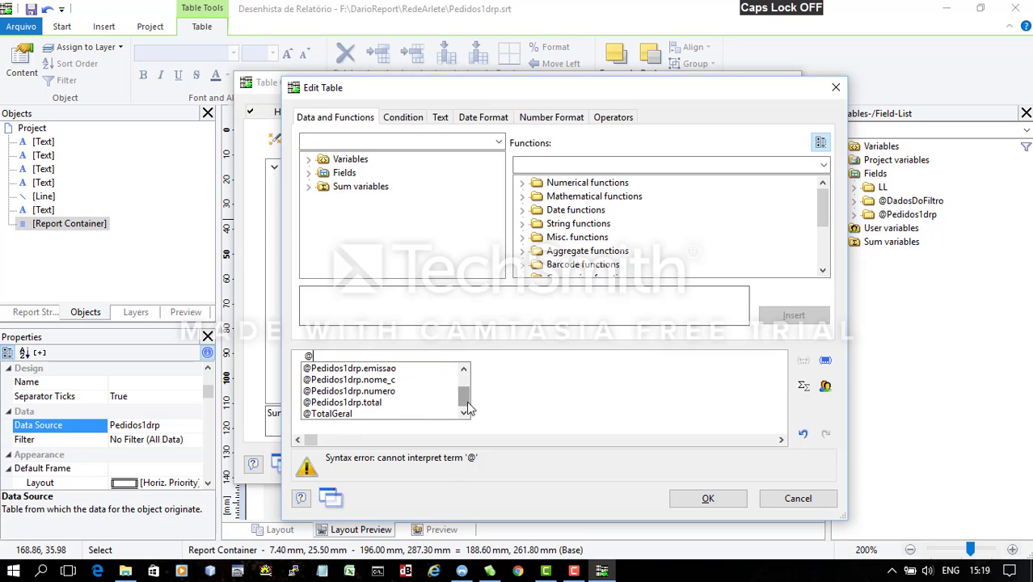
pyautogui.click(336, 414)
pyautogui.doubleClick(361, 414)
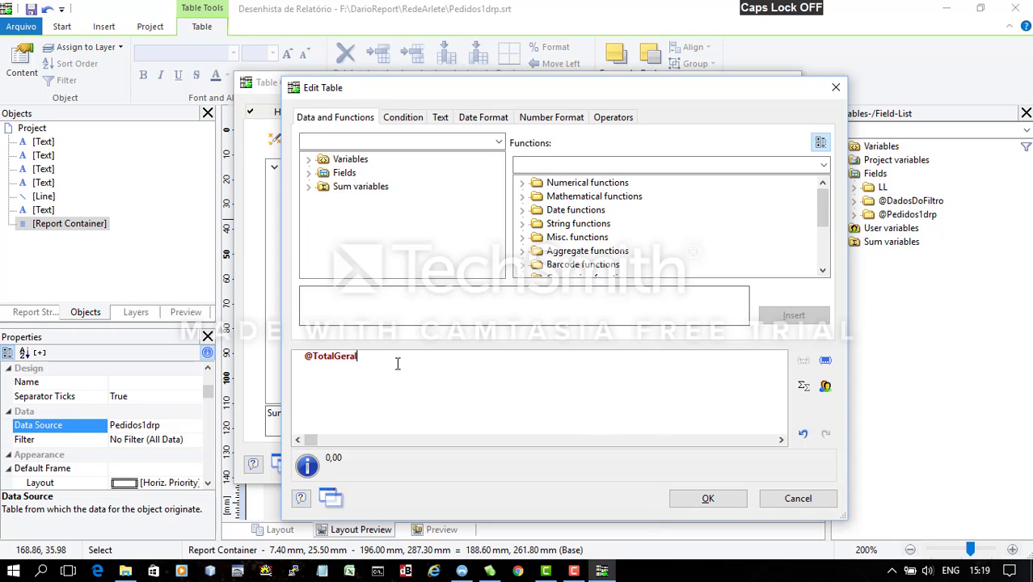
pyautogui.click(689, 499)
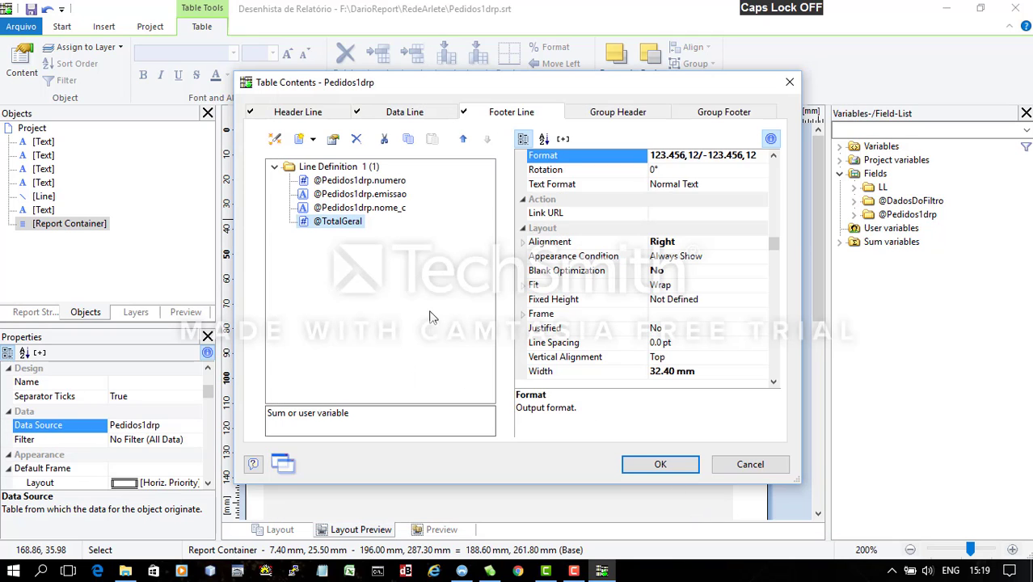
# Examine the width and layout properties of the numero, emissao and nome_c columns in the footer line
pyautogui.click(372, 181)
pyautogui.click(376, 194)
pyautogui.click(378, 209)
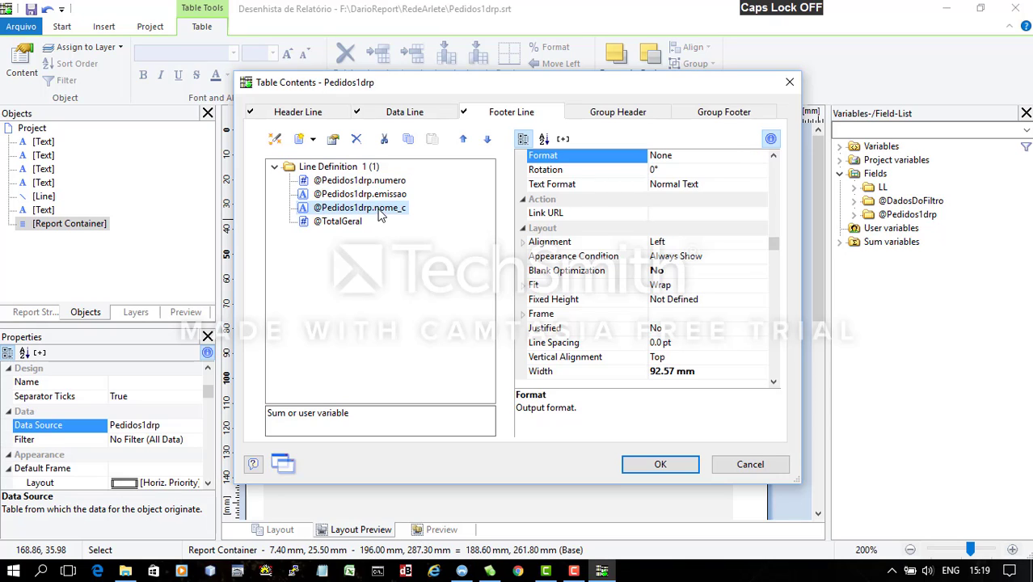
pyautogui.click(382, 182)
pyautogui.click(385, 195)
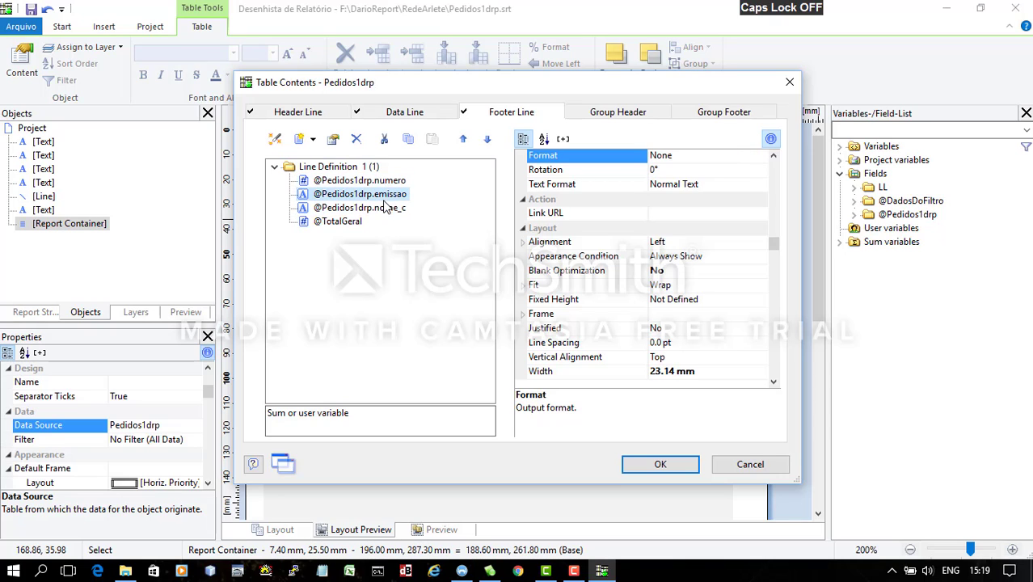
pyautogui.click(385, 207)
pyautogui.click(388, 195)
pyautogui.click(389, 182)
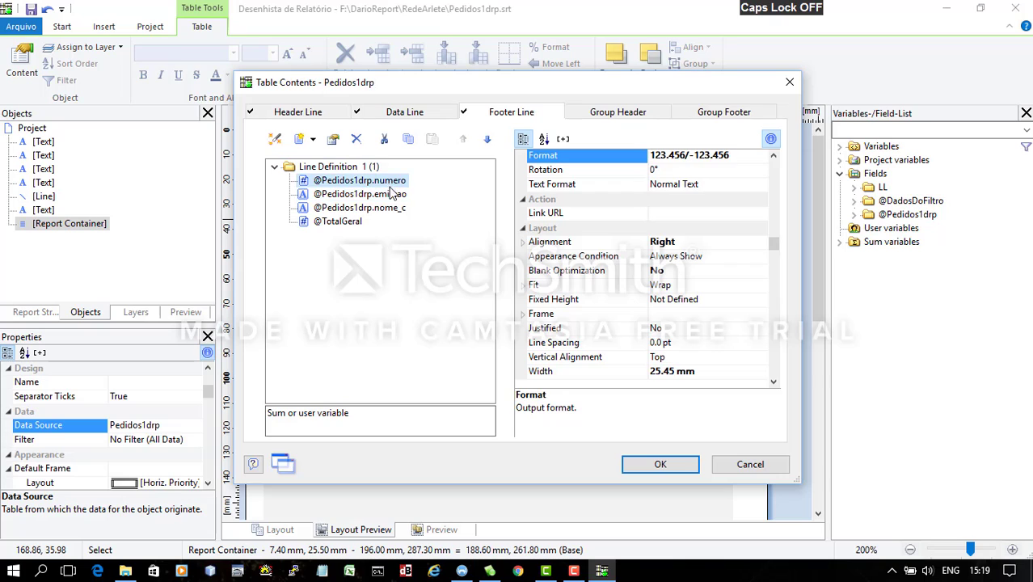
pyautogui.click(391, 194)
pyautogui.click(389, 208)
pyautogui.click(386, 183)
pyautogui.click(381, 209)
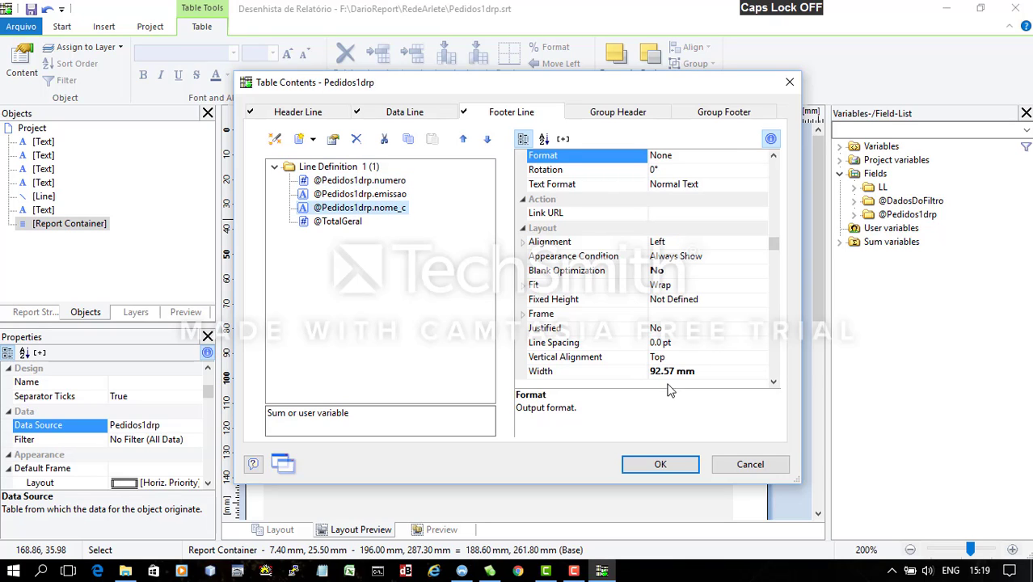
pyautogui.click(708, 375)
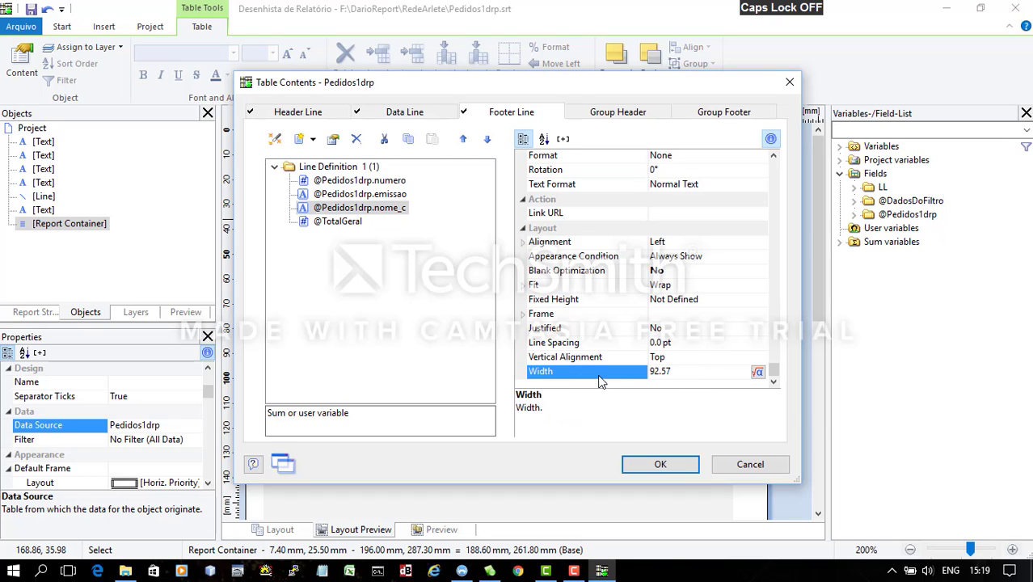
pyautogui.click(695, 371)
pyautogui.click(396, 181)
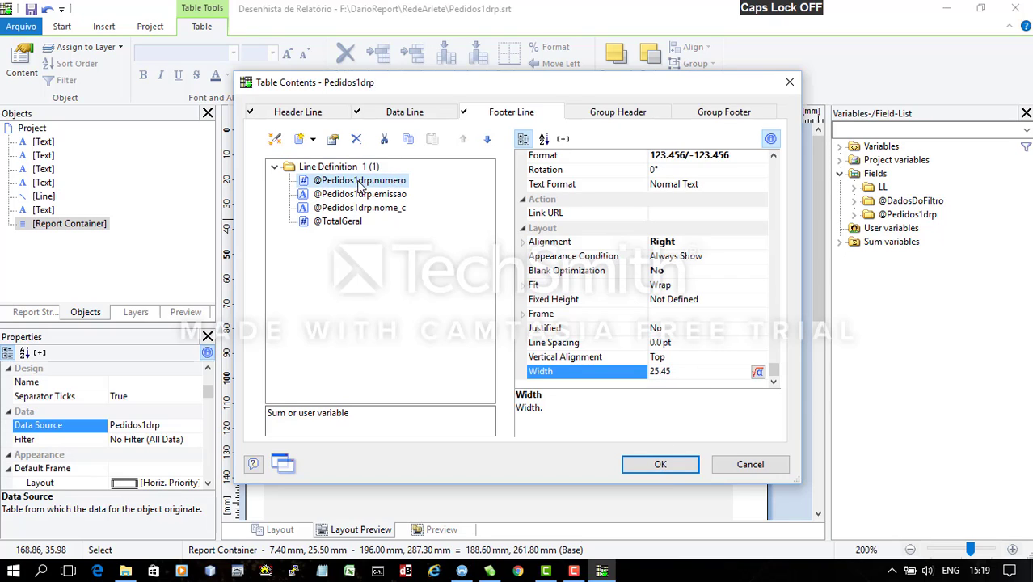
pyautogui.doubleClick(399, 182)
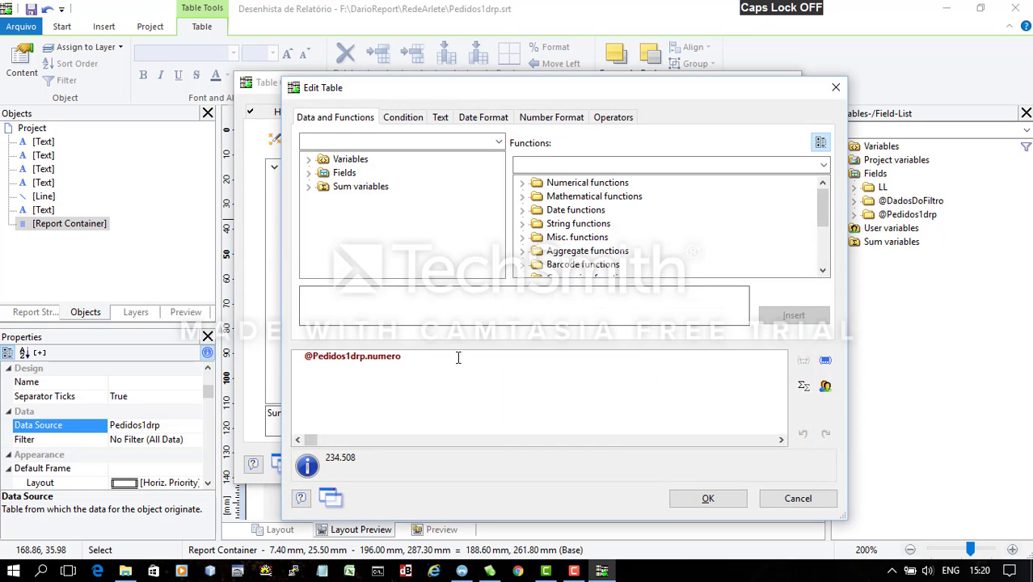
pyautogui.hotkey('ctrl', 'a')
pyautogui.press('BackSpace')
pyautogui.write('"')
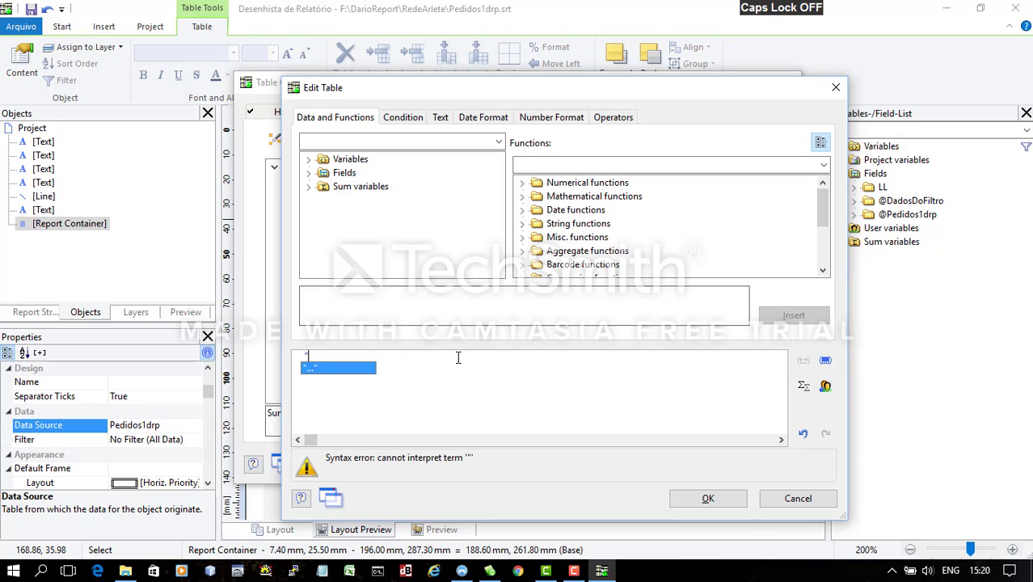
pyautogui.write('Total geral')
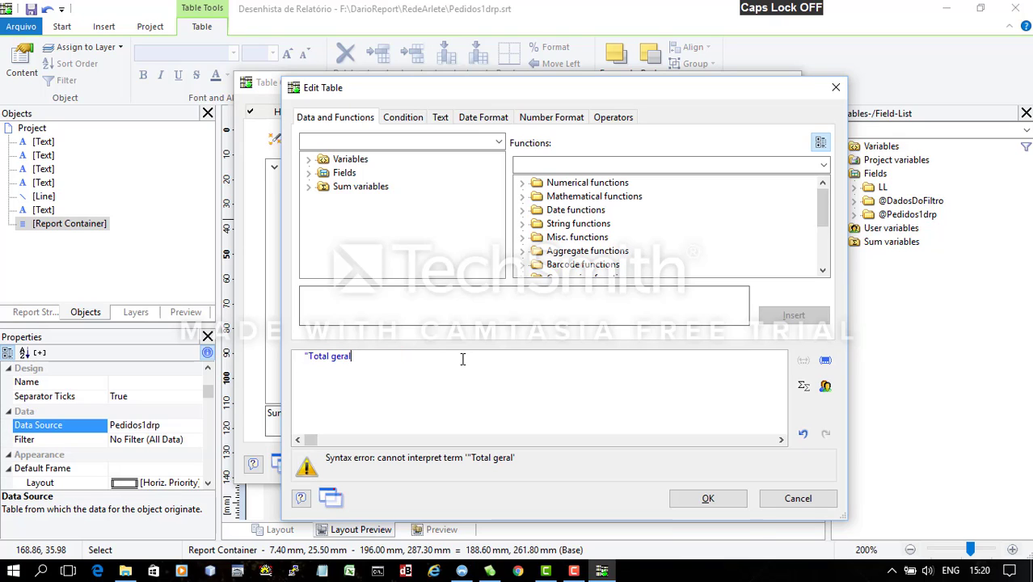
pyautogui.write(' dos pedidos"')
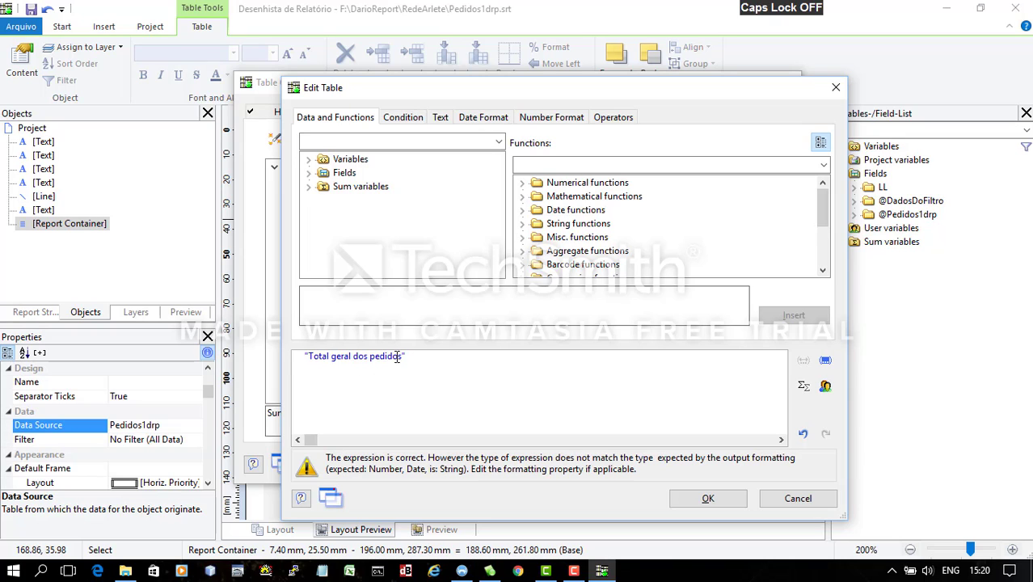
pyautogui.moveTo(405, 357); pyautogui.dragTo(285, 358)
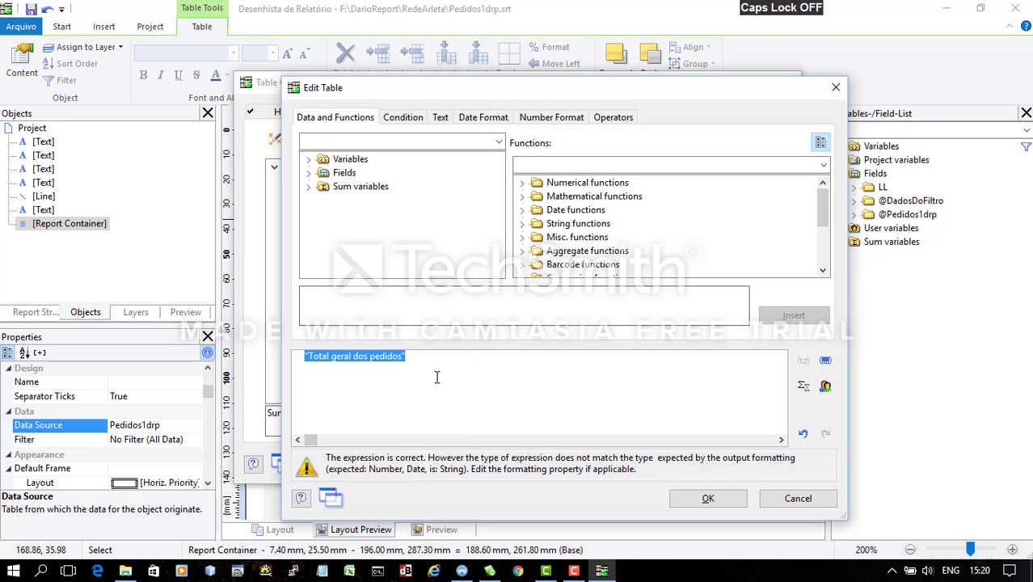
pyautogui.click(428, 354)
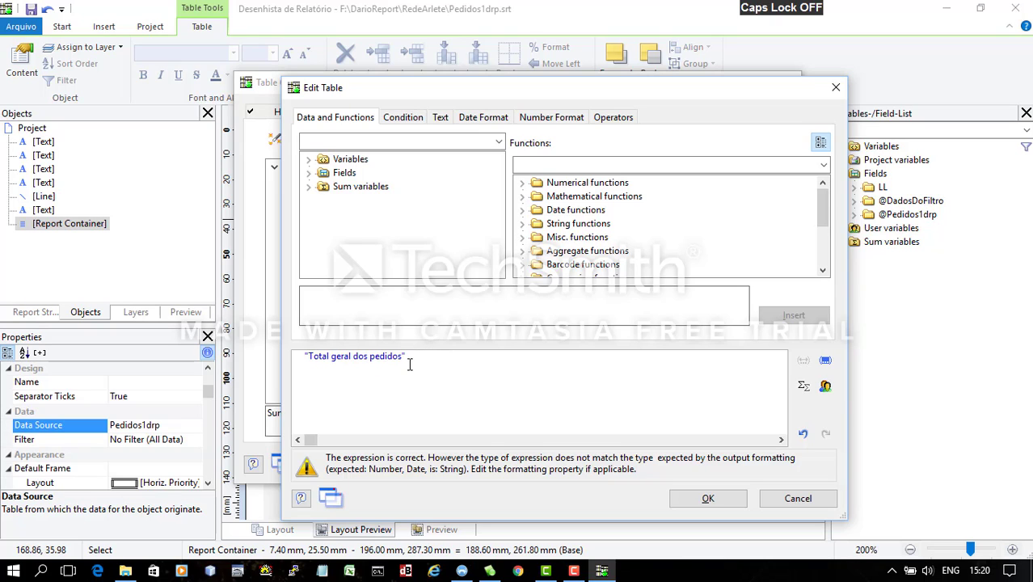
pyautogui.click(693, 499)
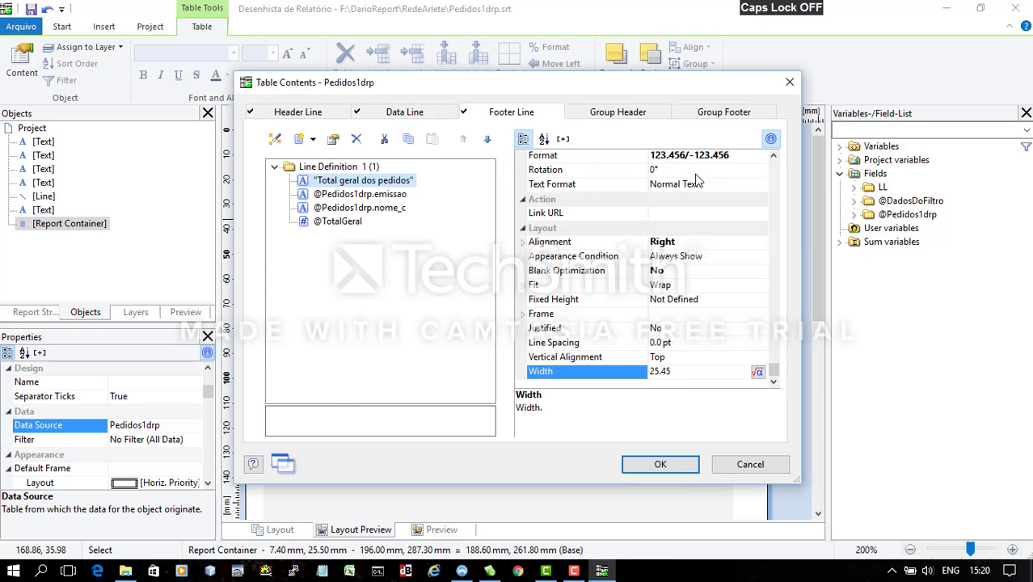
# Set the output format of the footer's "Total geral dos pedidos" column to No Format
pyautogui.click(756, 157)
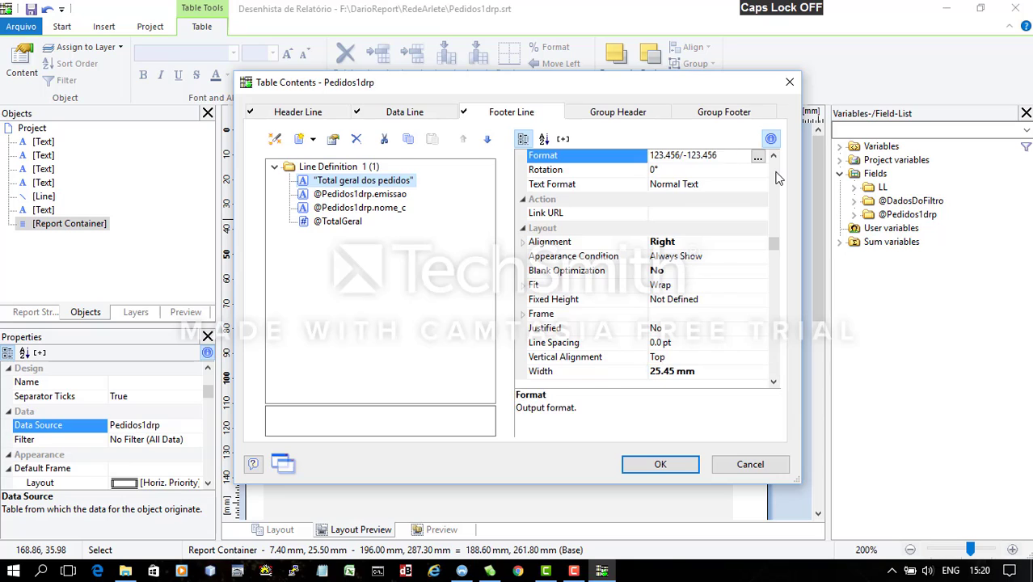
pyautogui.scroll(3, 756, 156)
pyautogui.click(732, 288)
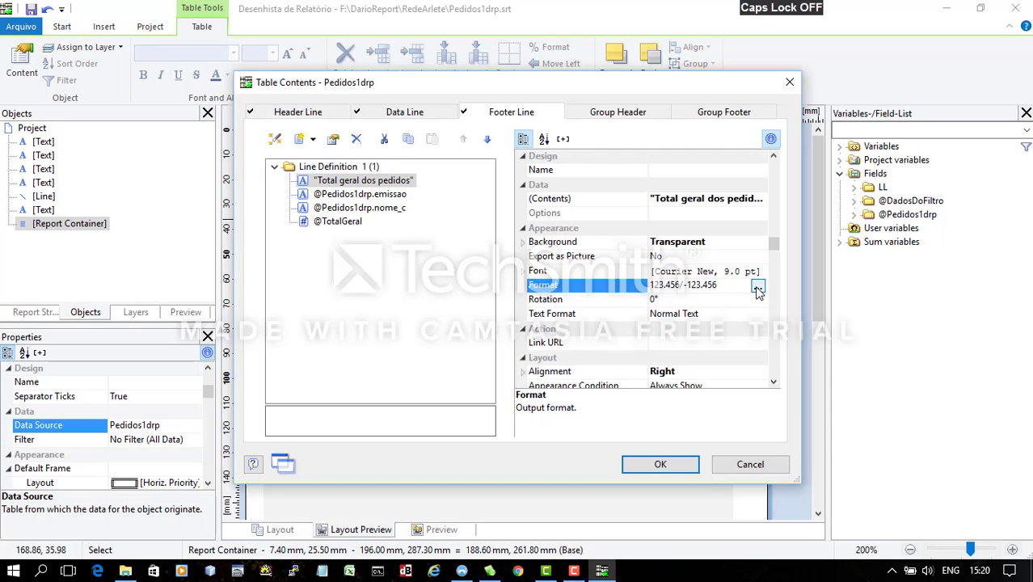
pyautogui.click(759, 288)
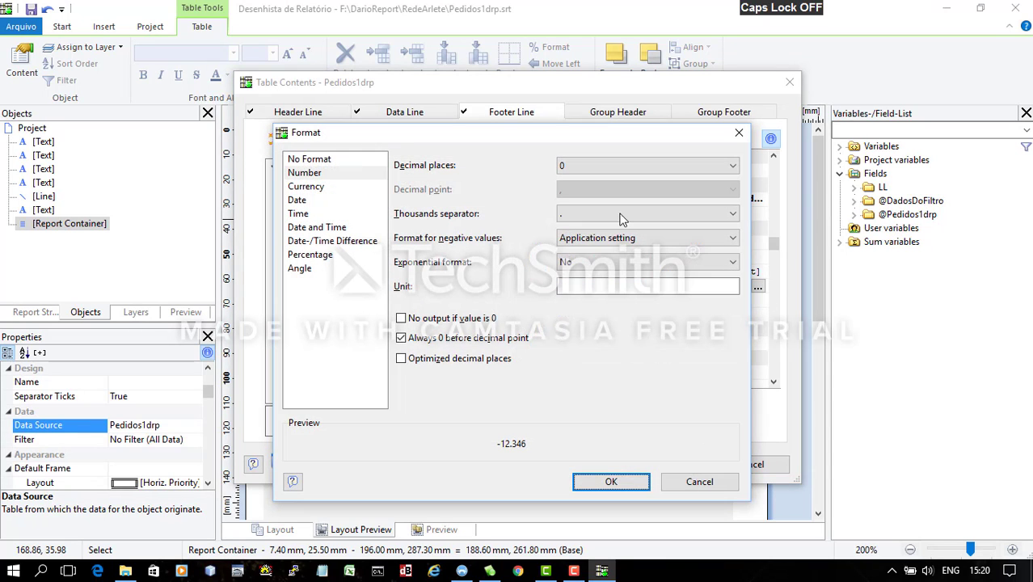
pyautogui.click(320, 161)
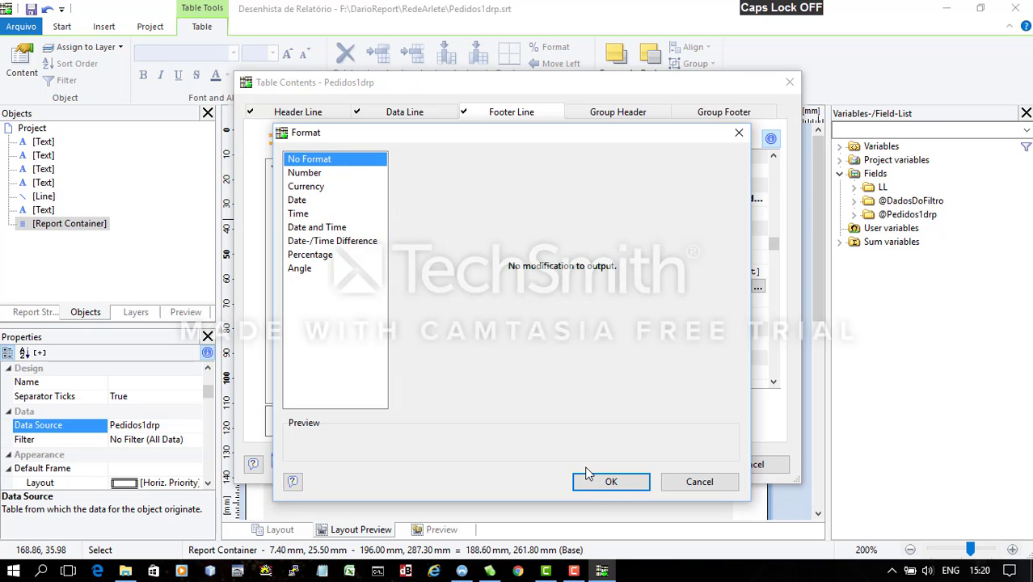
pyautogui.click(610, 483)
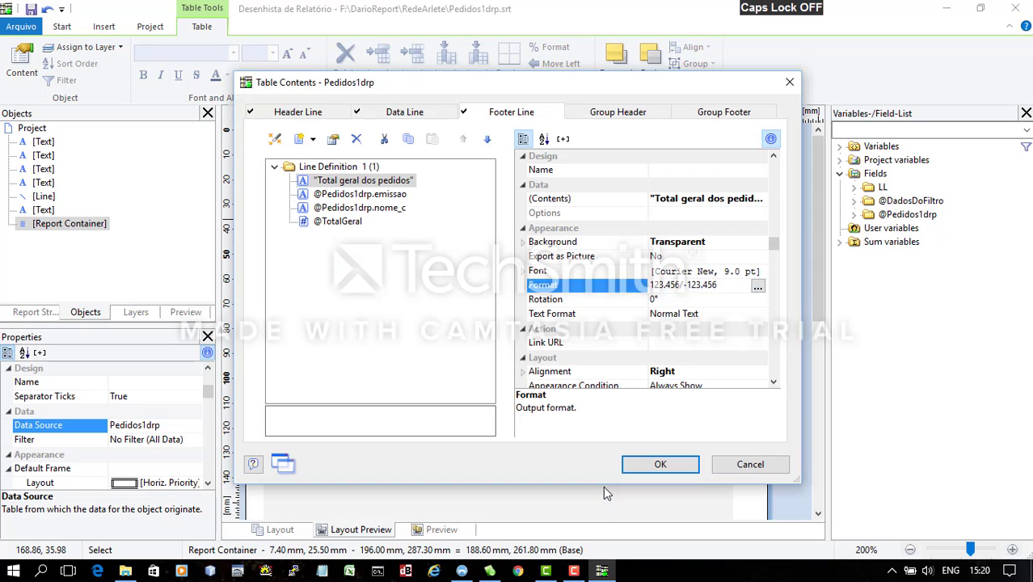
pyautogui.click(660, 465)
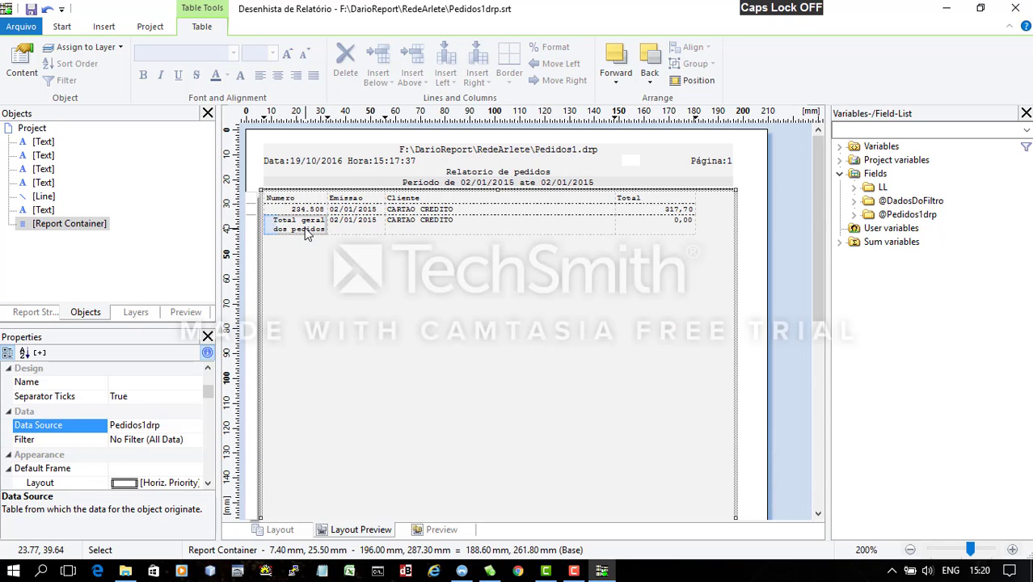
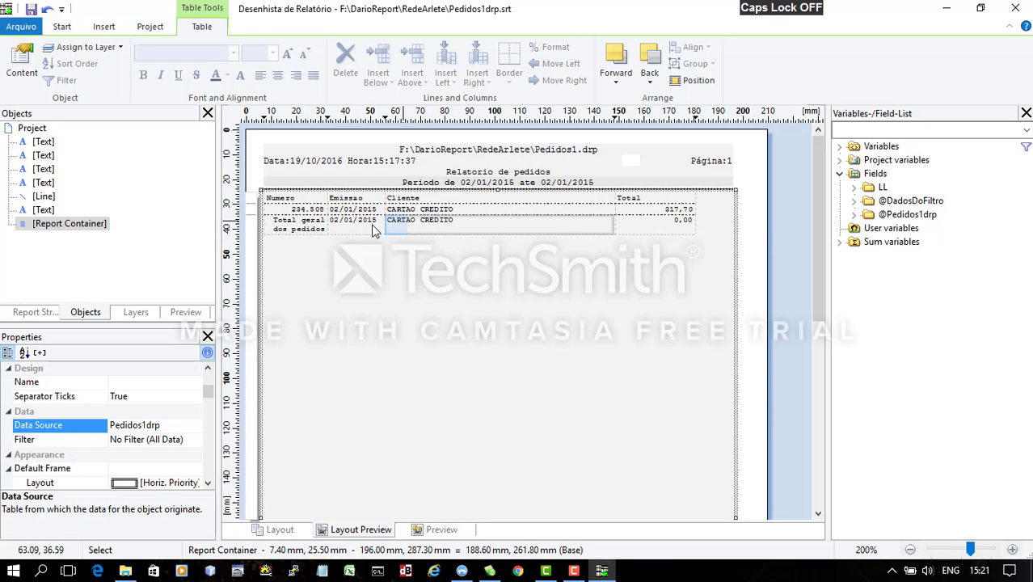
pyautogui.doubleClick(304, 231)
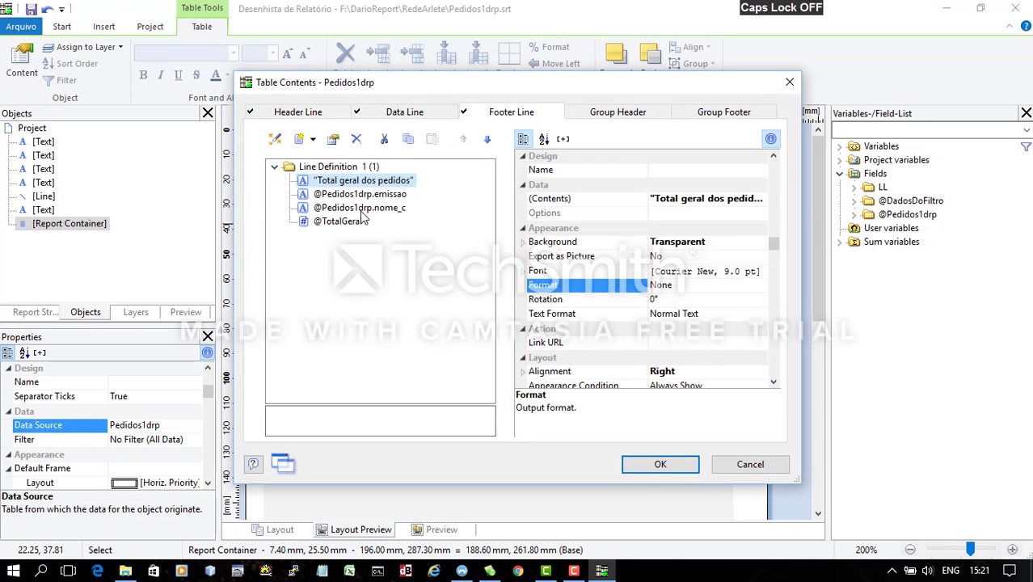
pyautogui.click(375, 194)
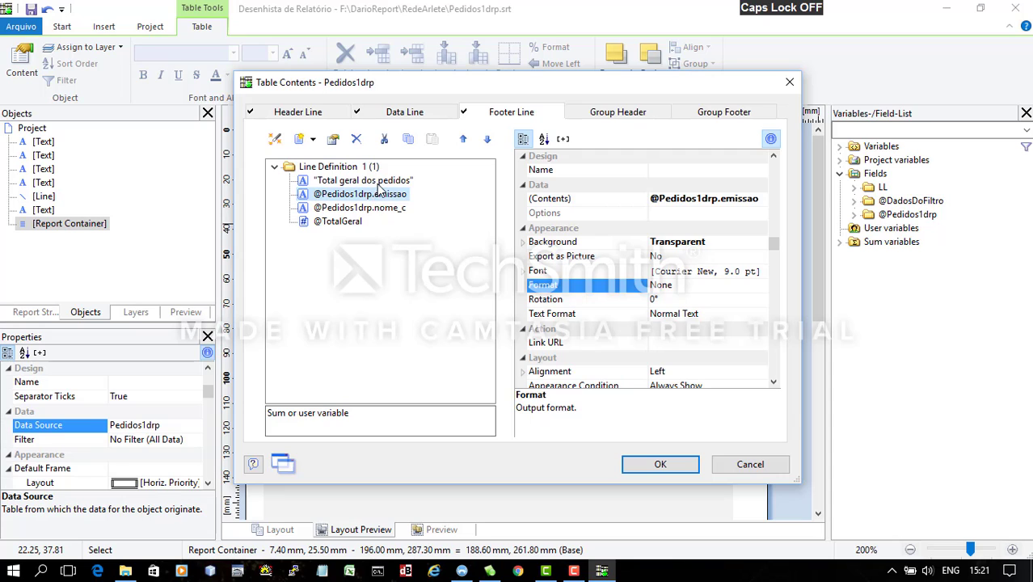
pyautogui.click(378, 183)
pyautogui.click(382, 195)
pyautogui.click(775, 382)
pyautogui.click(774, 382)
pyautogui.click(775, 382)
pyautogui.click(775, 381)
pyautogui.click(775, 382)
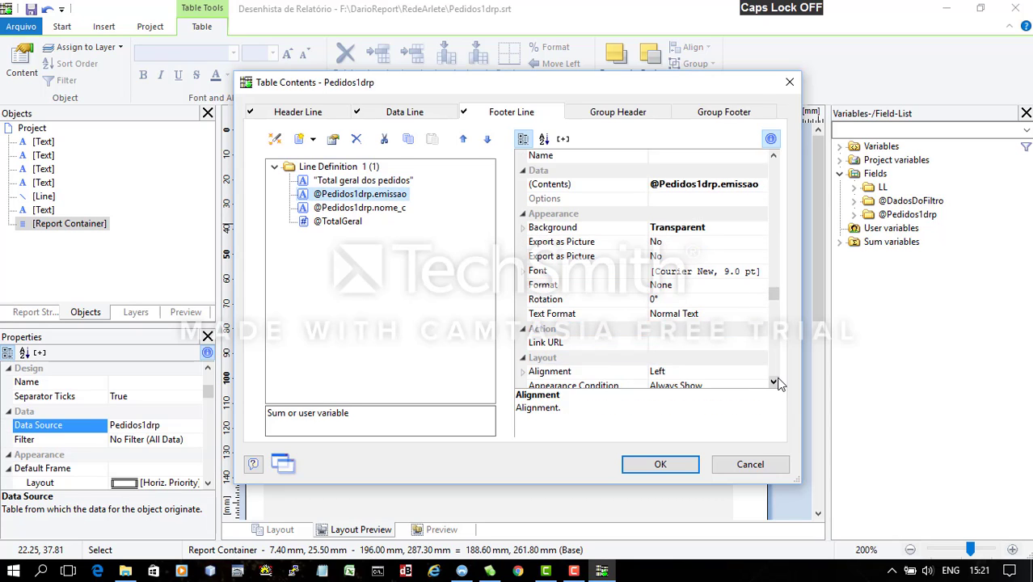
pyautogui.click(775, 382)
pyautogui.click(774, 382)
pyautogui.click(774, 382)
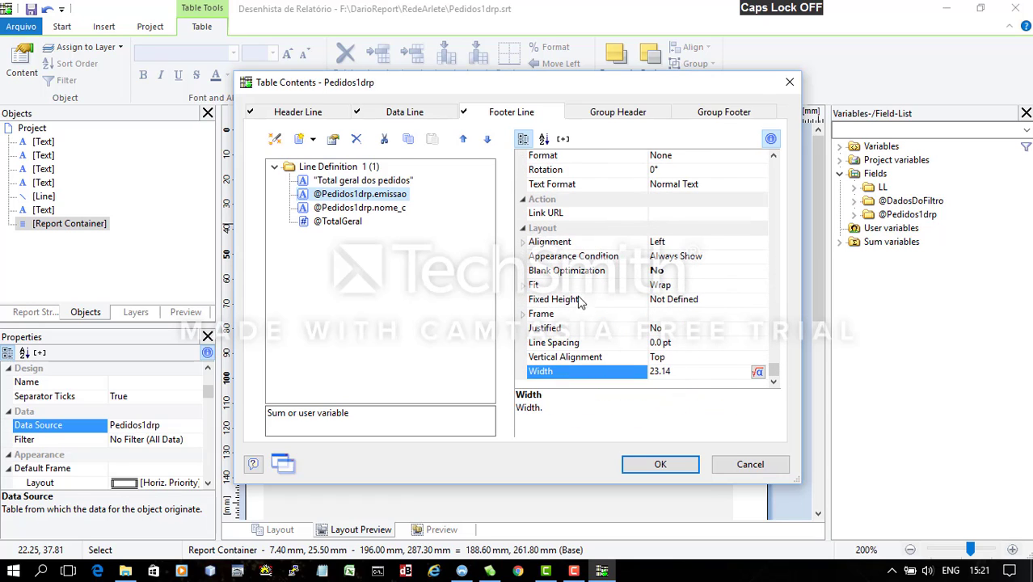
# Set the width of the footer's "Total geral dos pedidos" column to 25.45+23.14
pyautogui.click(389, 183)
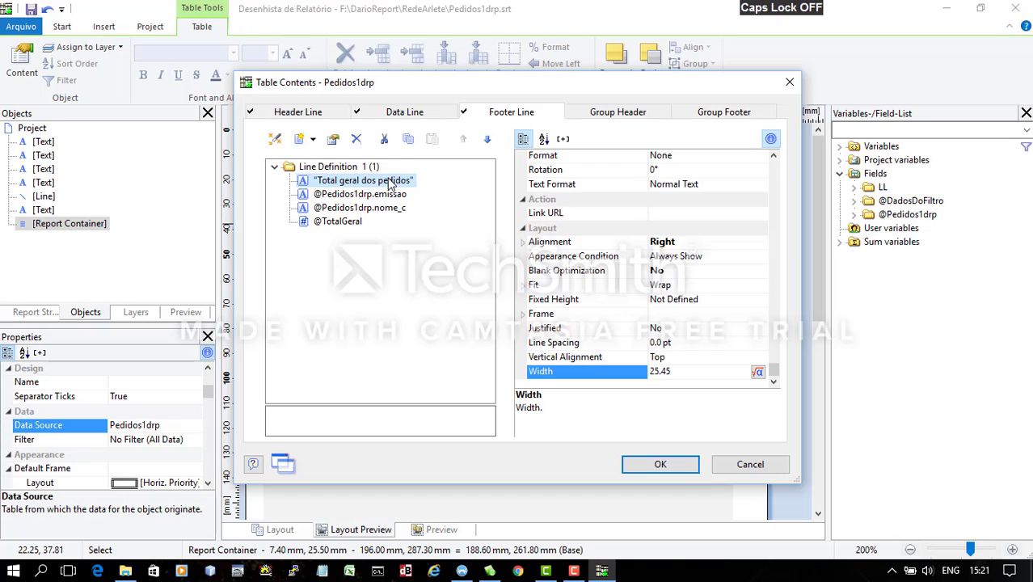
pyautogui.click(696, 375)
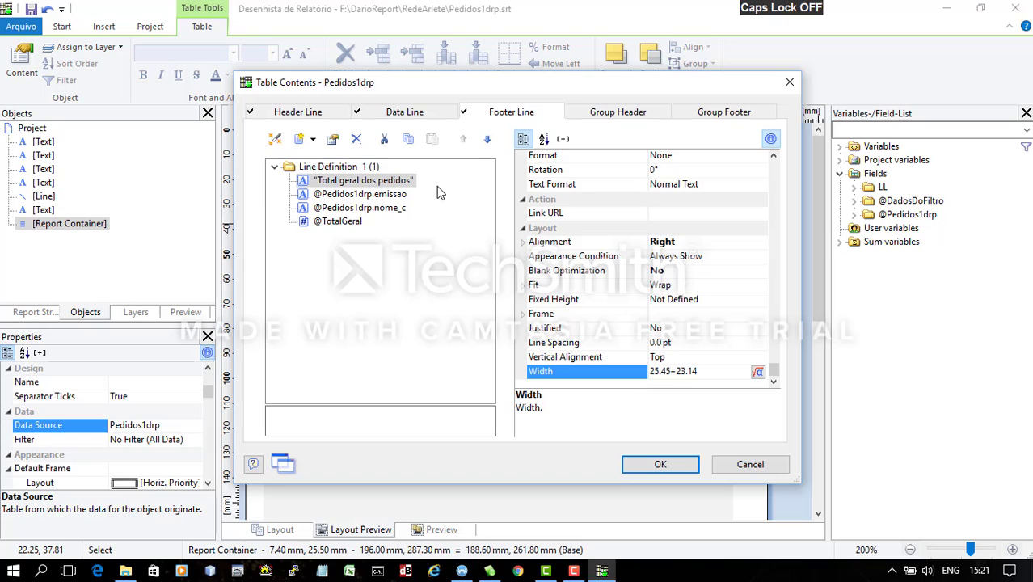
pyautogui.click(388, 197)
pyautogui.click(388, 185)
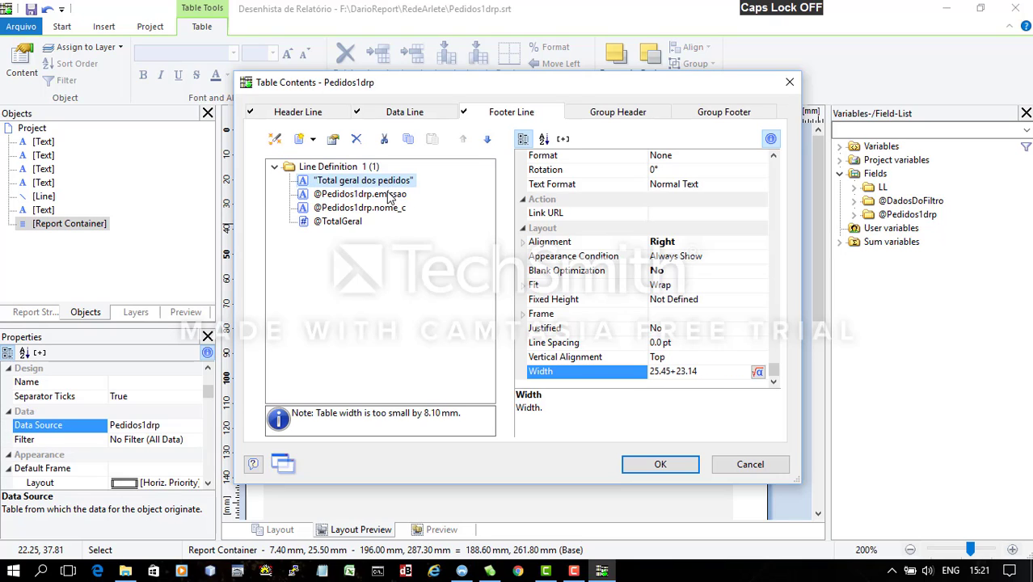
pyautogui.click(389, 197)
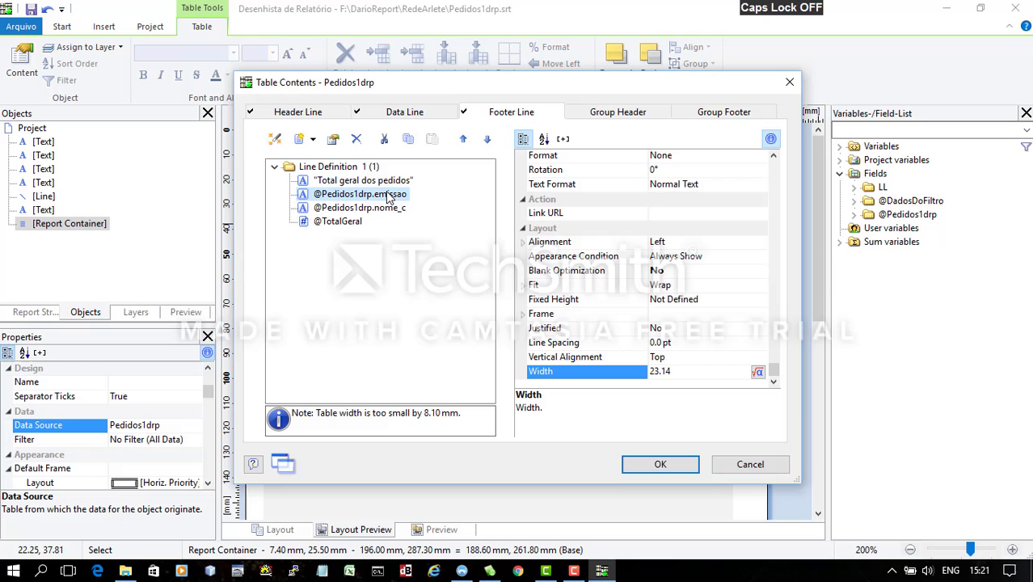
pyautogui.click(357, 139)
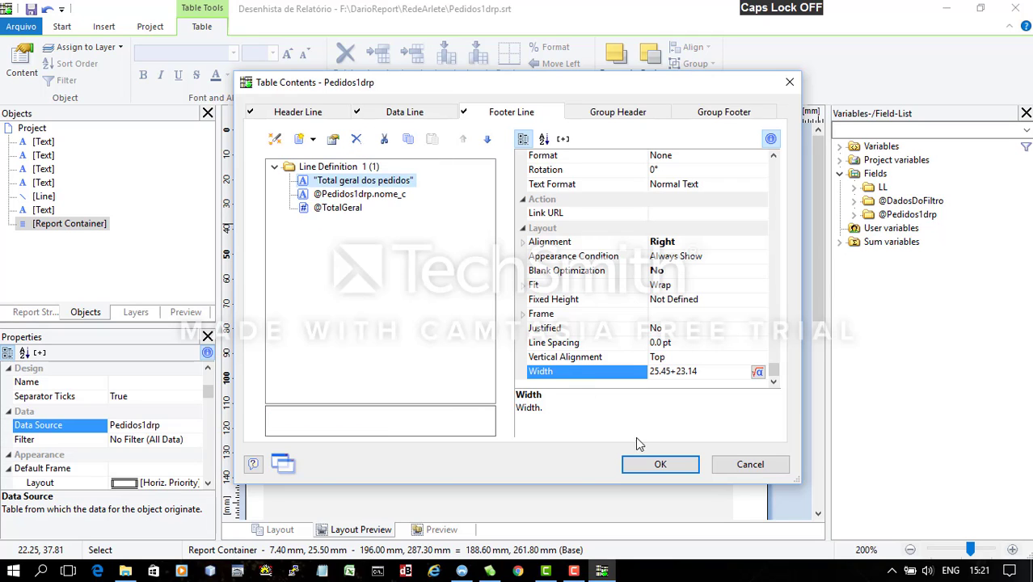
pyautogui.click(651, 464)
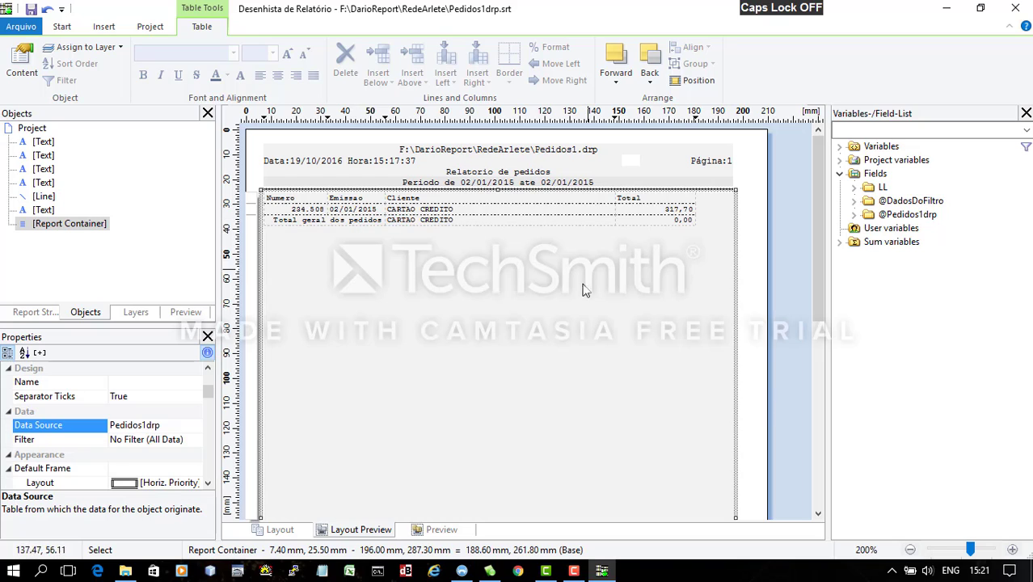
pyautogui.doubleClick(455, 220)
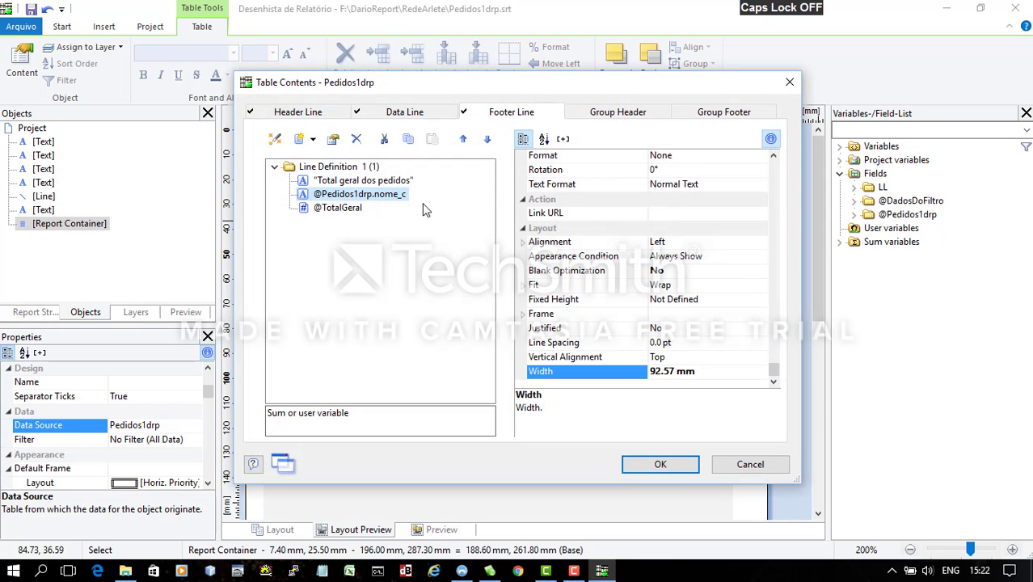
pyautogui.click(392, 182)
pyautogui.click(392, 195)
pyautogui.doubleClick(392, 195)
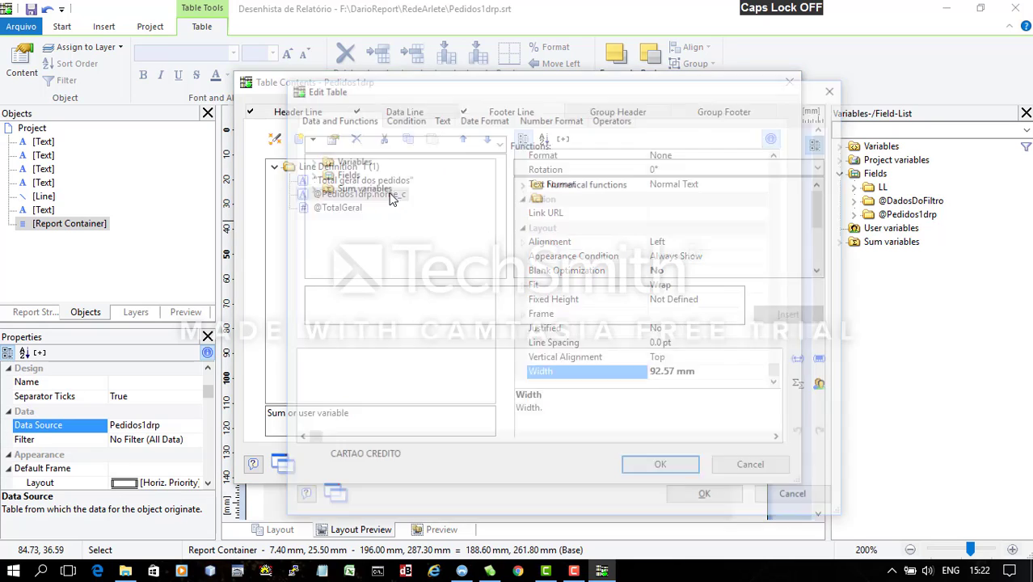
pyautogui.moveTo(443, 353); pyautogui.dragTo(286, 349)
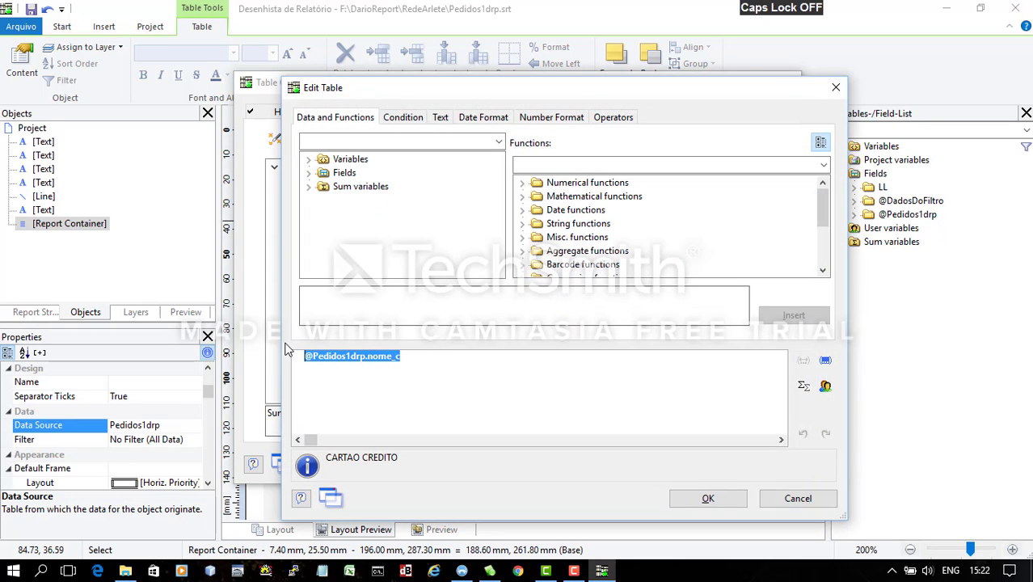
pyautogui.write('""')
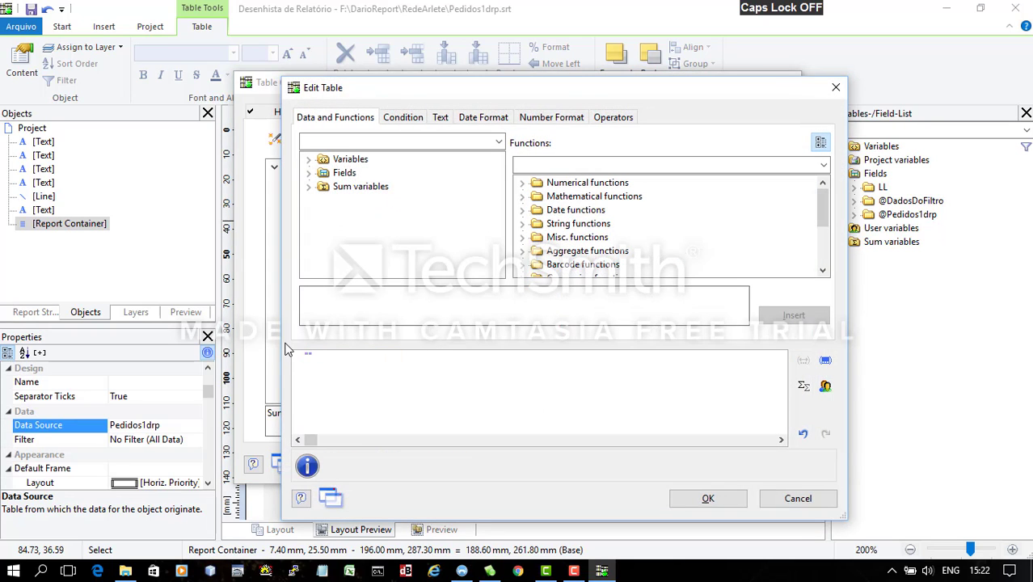
pyautogui.click(700, 500)
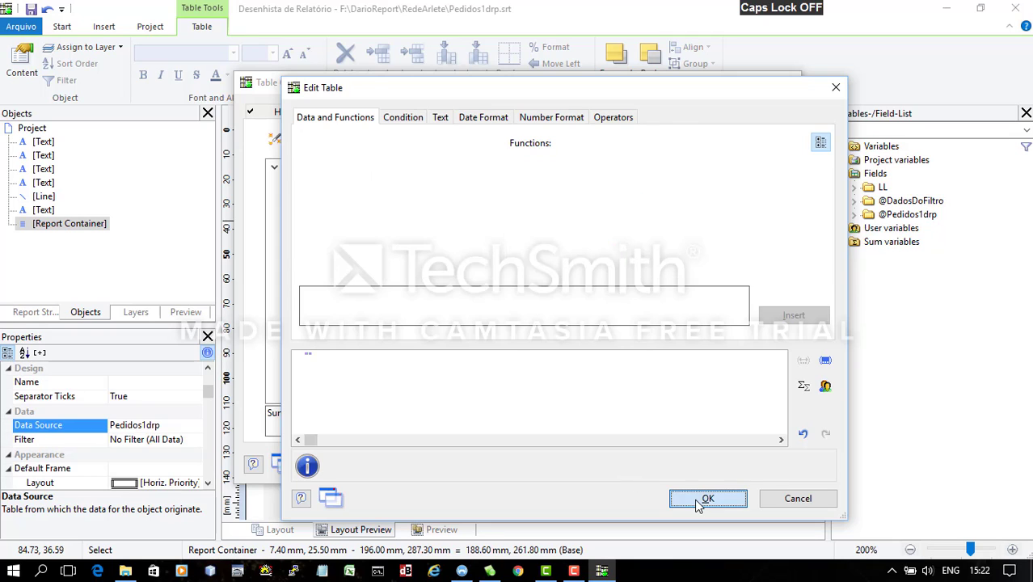
pyautogui.click(325, 185)
pyautogui.click(318, 196)
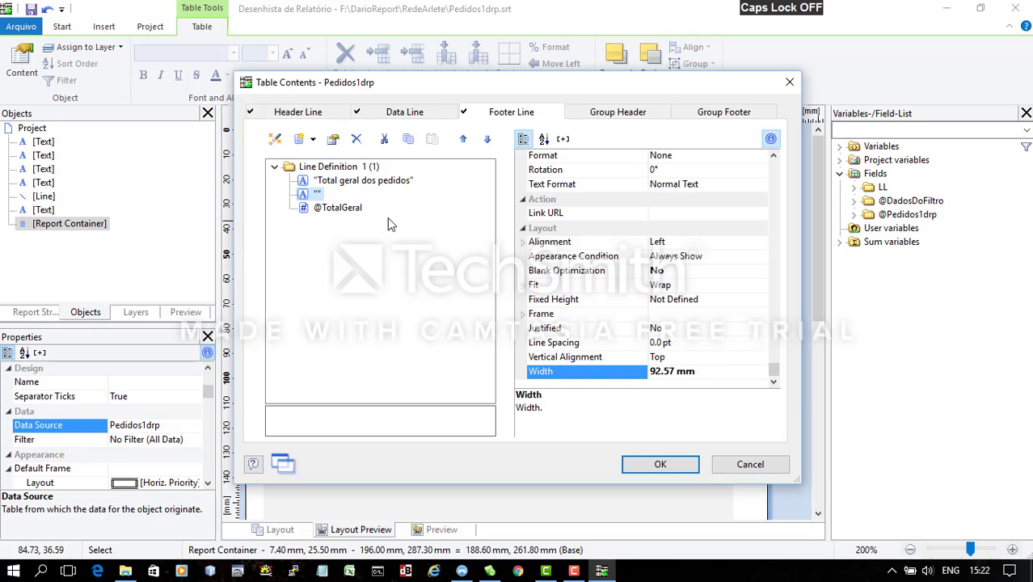
pyautogui.click(660, 464)
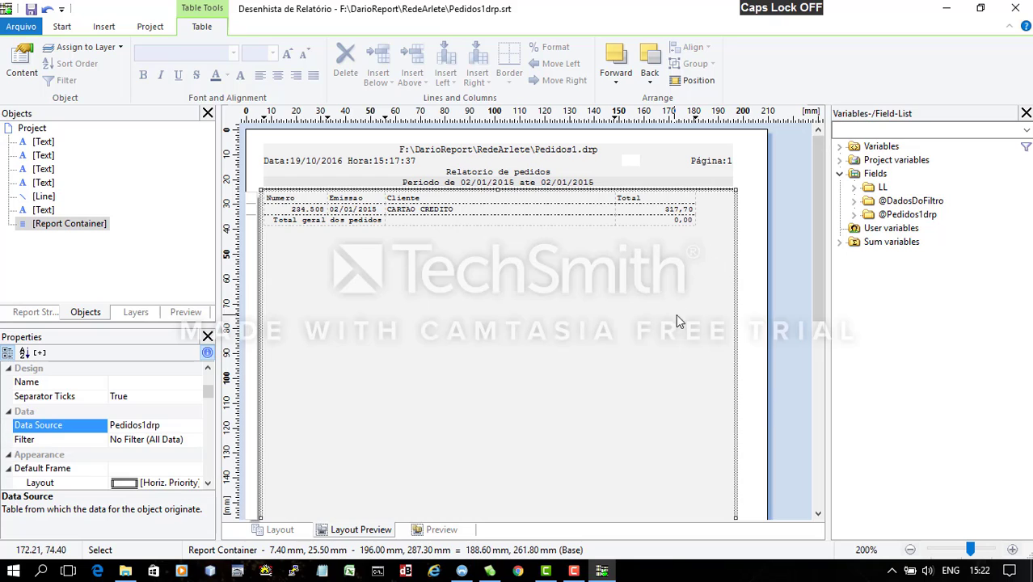
# Set the appearance condition of the footer's Line Definition 1 to Last Page Only
pyautogui.doubleClick(591, 222)
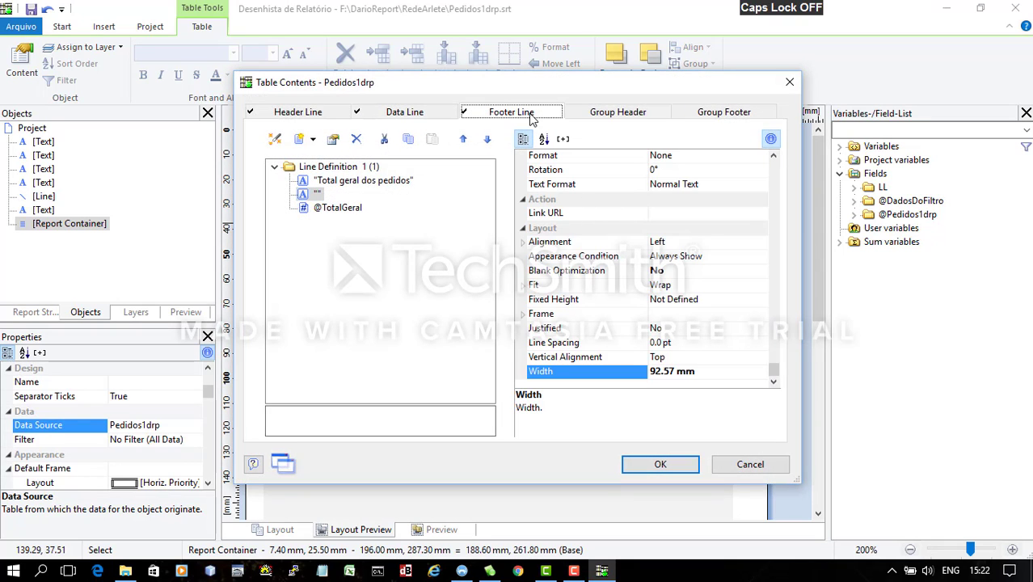
pyautogui.click(293, 169)
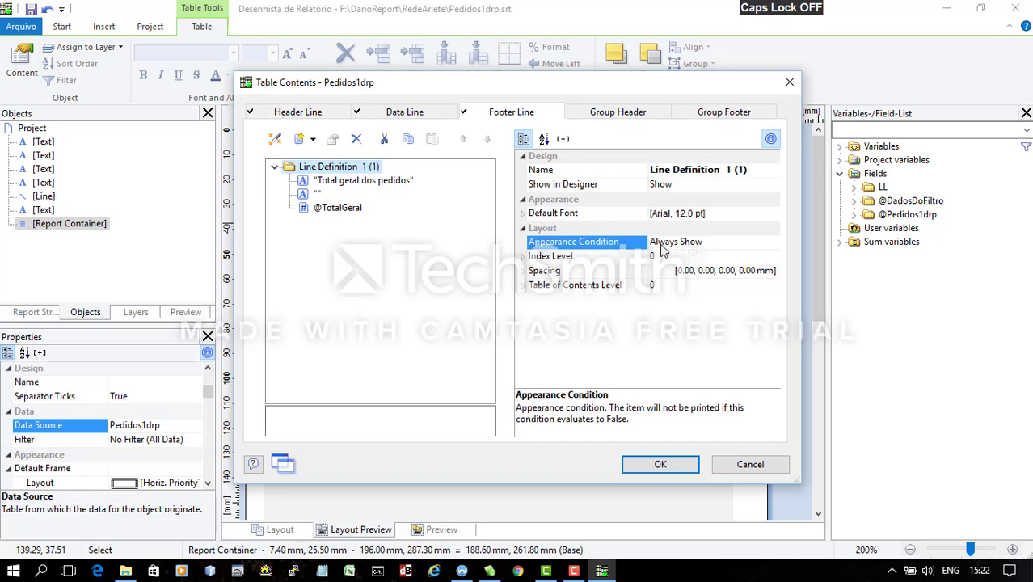
pyautogui.click(712, 242)
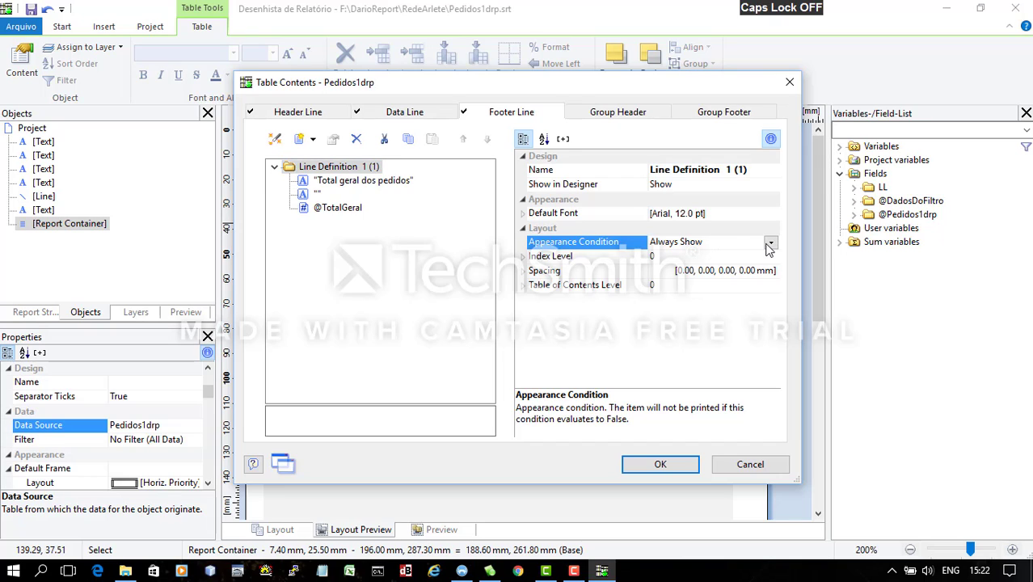
pyautogui.click(770, 243)
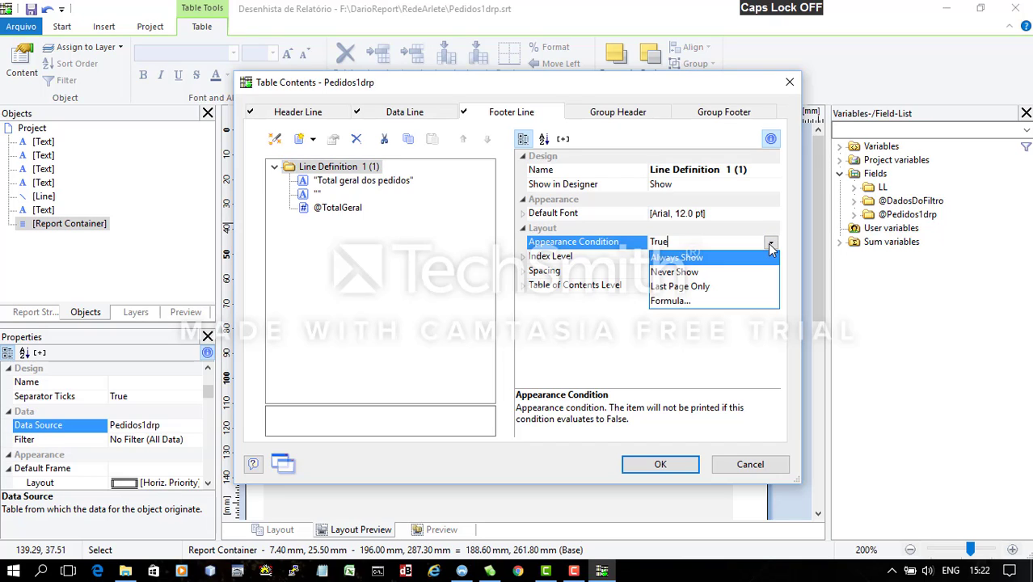
pyautogui.click(721, 286)
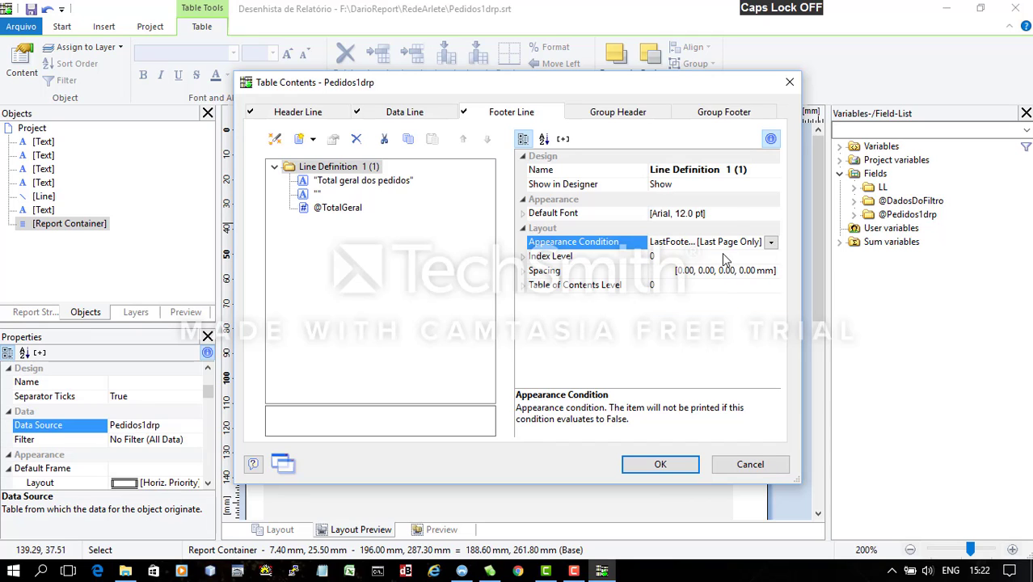
pyautogui.click(660, 464)
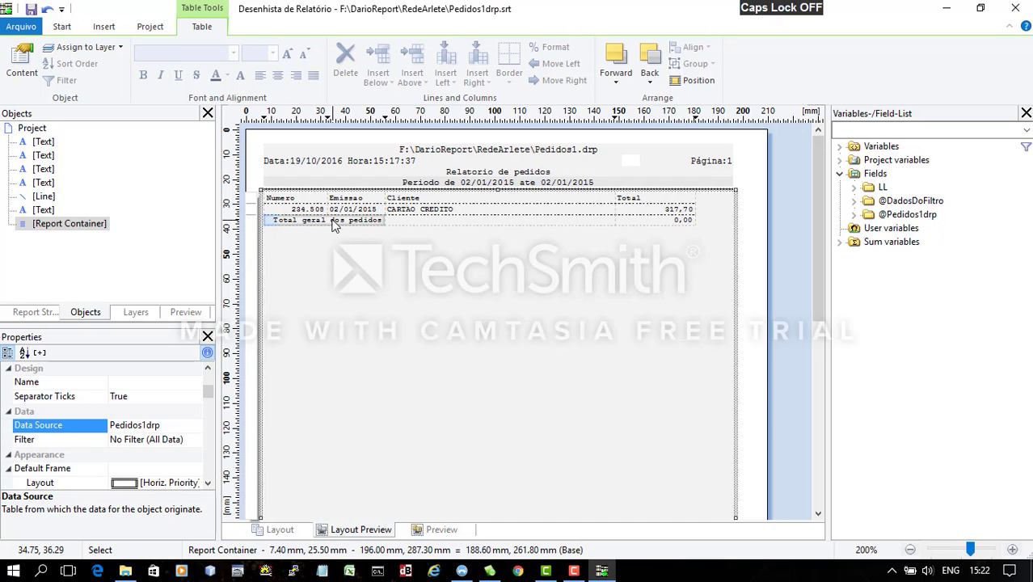
# Left-align the "Total geral dos pedidos" text in the table footer
pyautogui.click(268, 219)
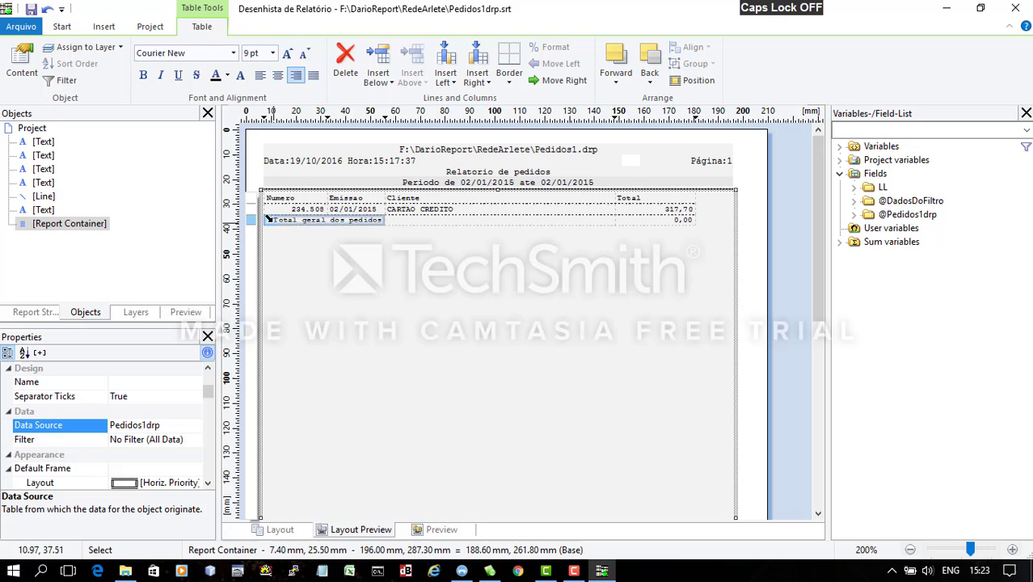
pyautogui.click(261, 76)
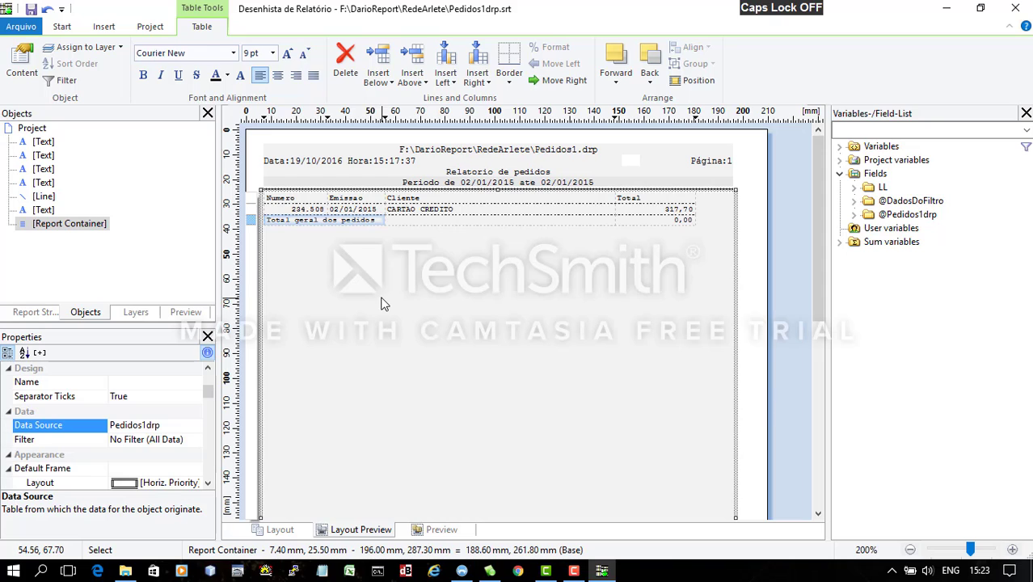
# Set the font of all three footer columns to Itálico e negrito in Vermelho, and close the report designer
pyautogui.doubleClick(351, 225)
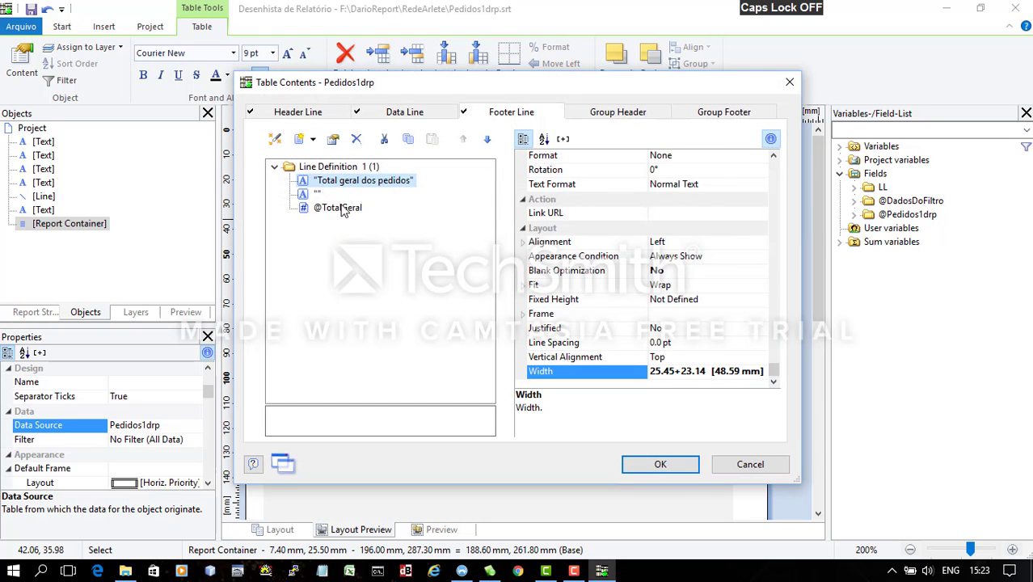
pyautogui.click(339, 208)
pyautogui.click(348, 183)
pyautogui.keyDown('shift'); pyautogui.click(350, 209); pyautogui.keyUp('shift')
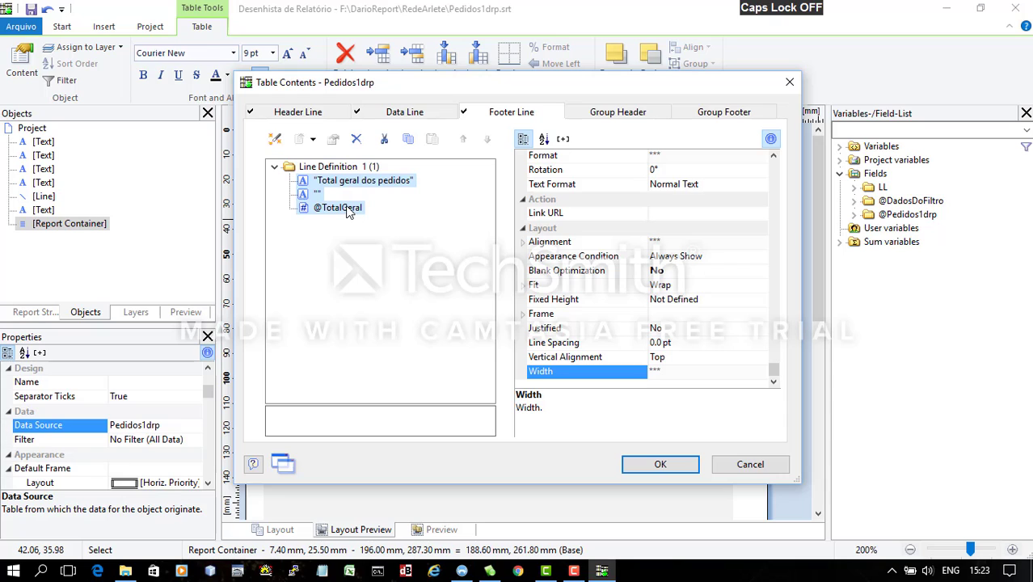
pyautogui.click(771, 171)
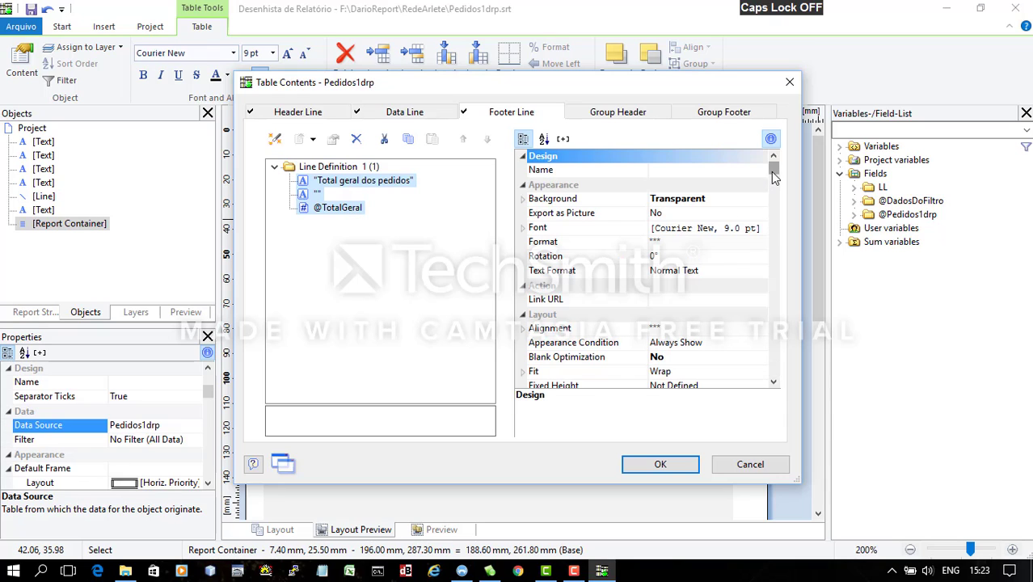
pyautogui.click(772, 172)
pyautogui.click(674, 230)
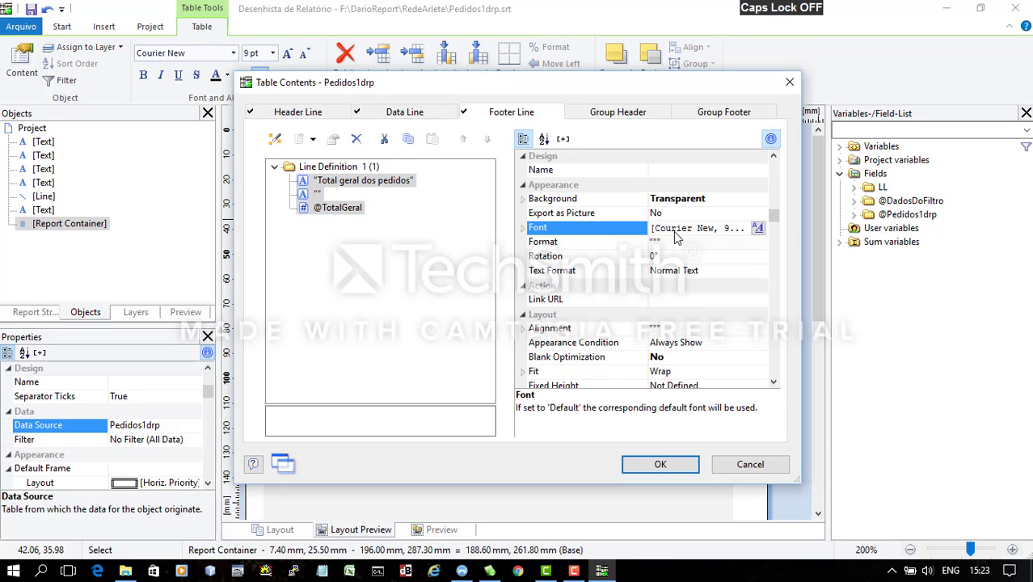
pyautogui.click(758, 230)
pyautogui.click(538, 214)
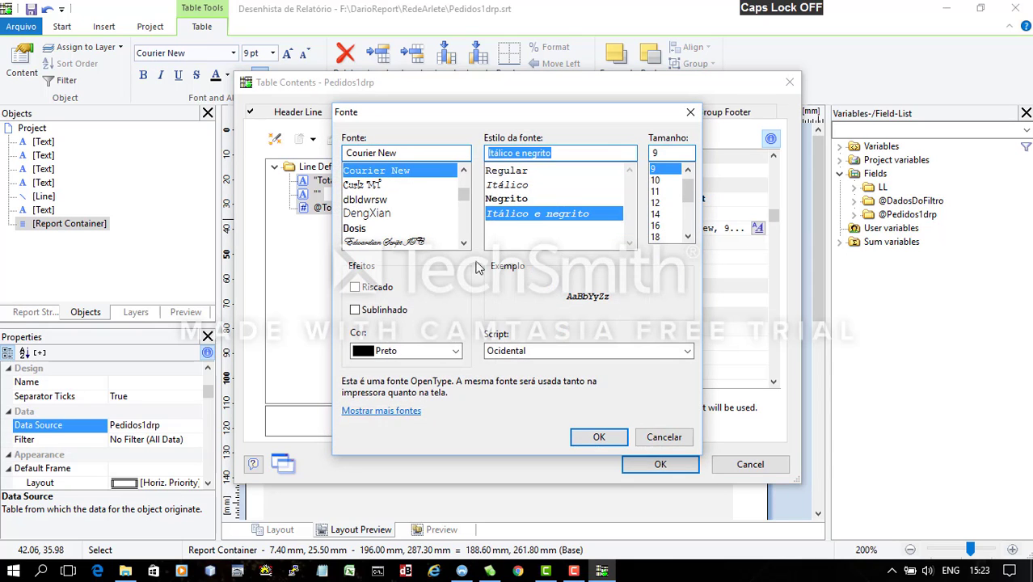
pyautogui.click(428, 351)
pyautogui.click(393, 468)
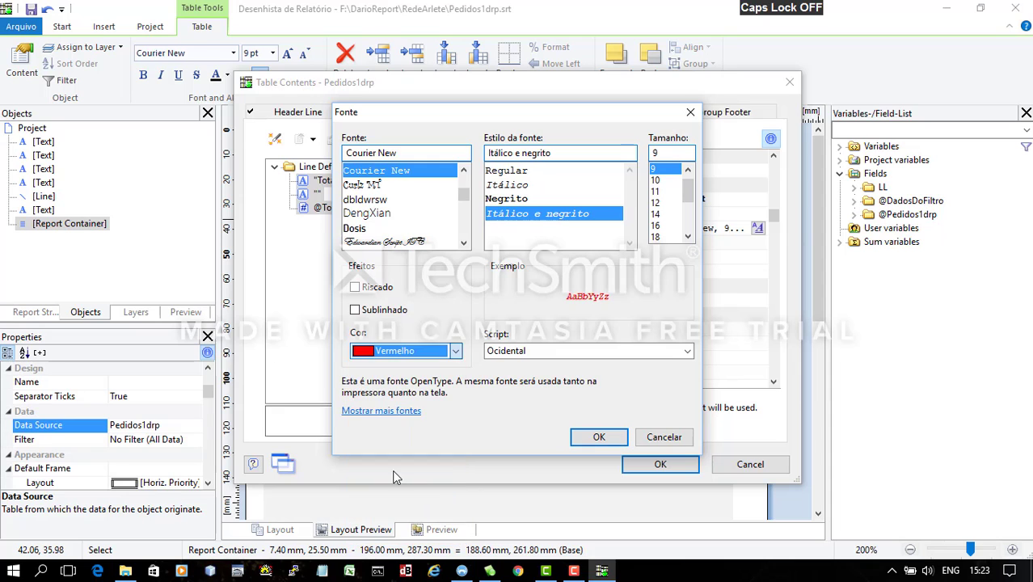
pyautogui.click(599, 437)
pyautogui.click(659, 462)
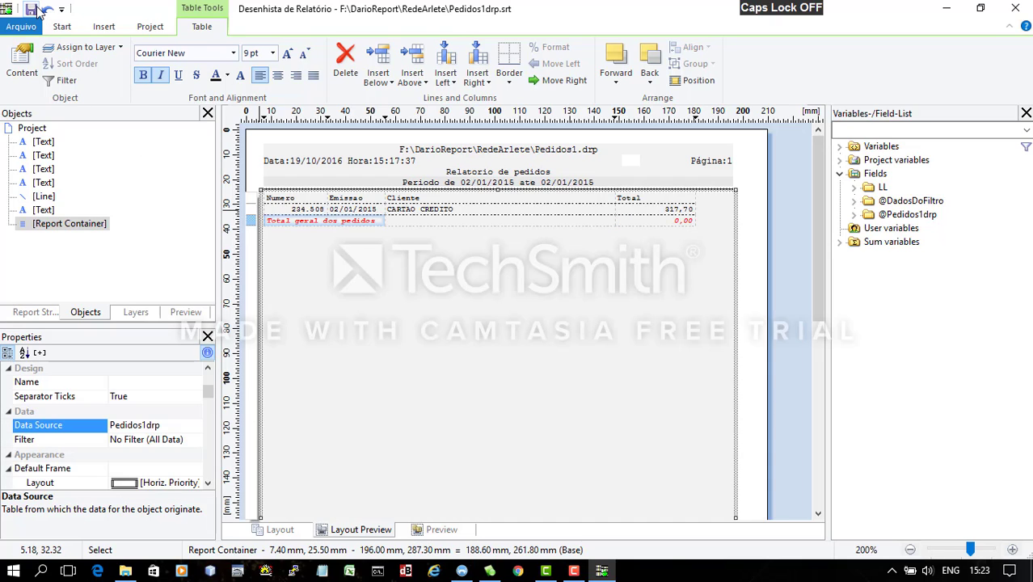
pyautogui.click(1015, 8)
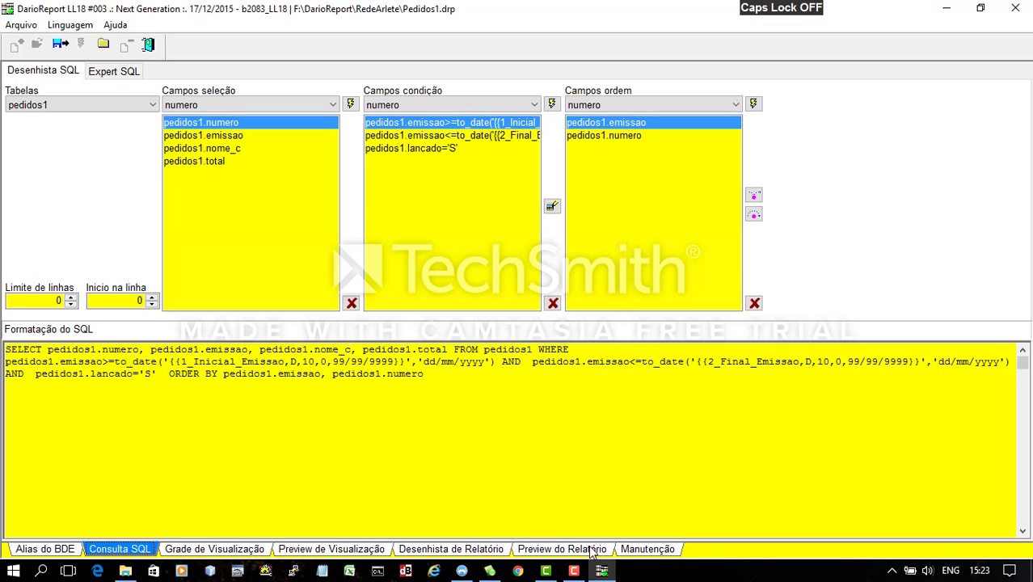
# Preview the report for emission dates 02/01/2015 to 03/01/2015, with Preview as the print target
pyautogui.click(592, 550)
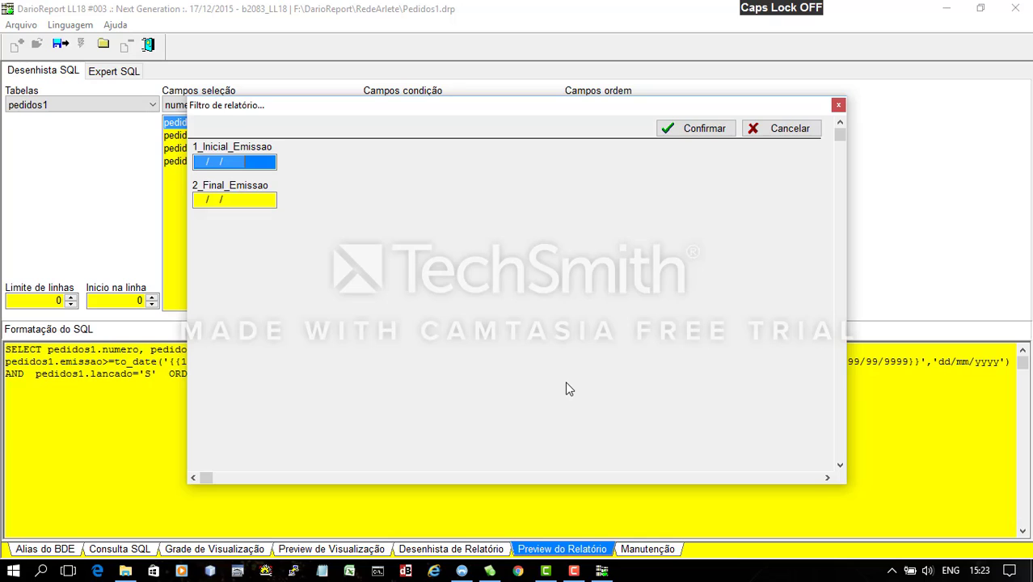
pyautogui.write('02/01/2015')
pyautogui.press('Tab')
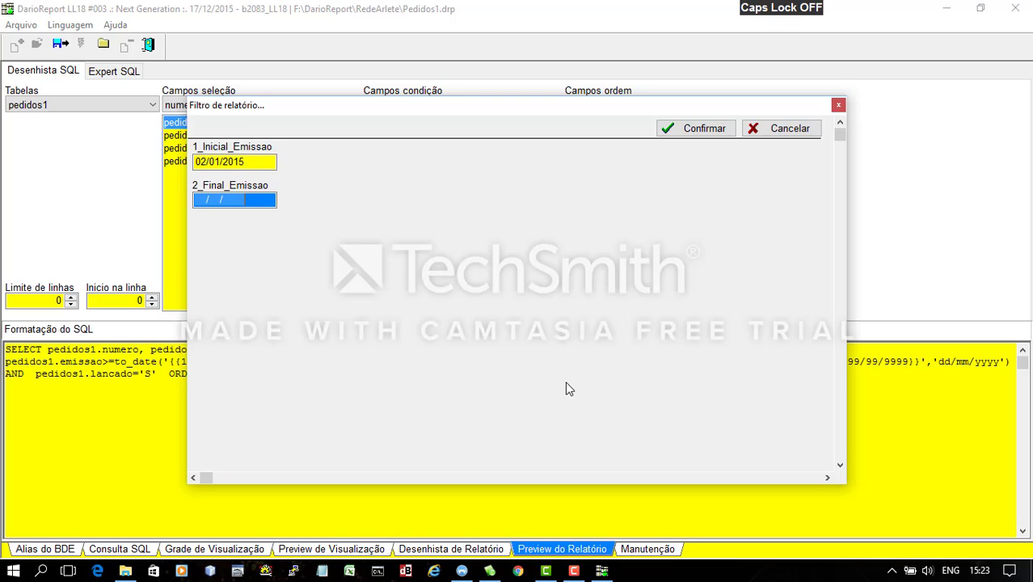
pyautogui.write('0')
pyautogui.write('3/01/2015')
pyautogui.press('Tab')
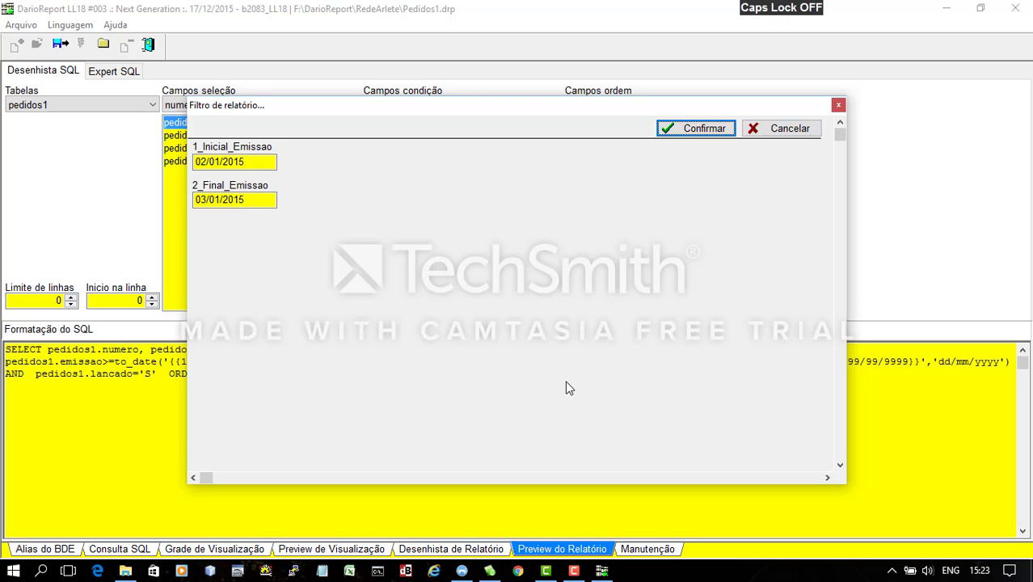
pyautogui.click(719, 131)
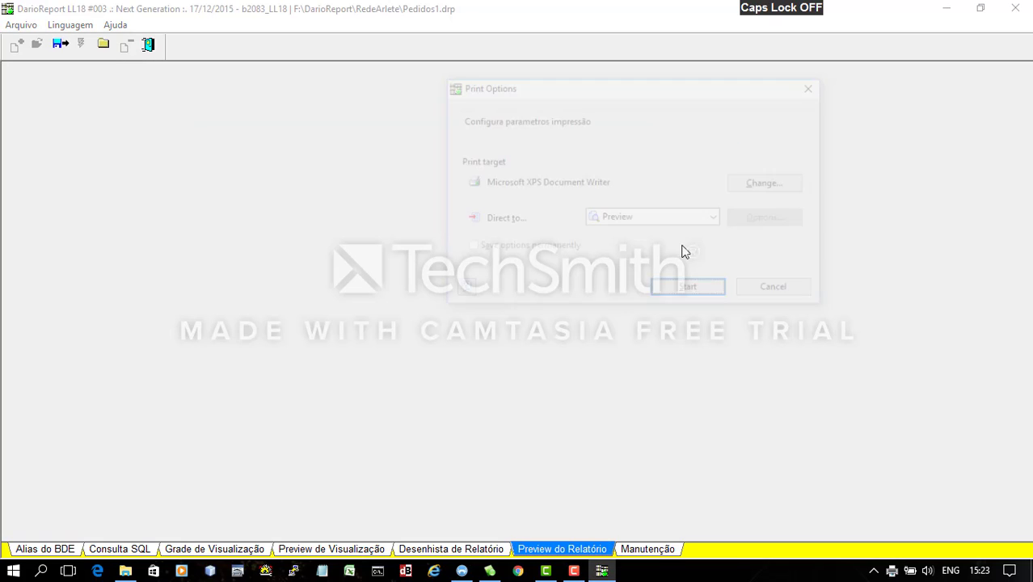
pyautogui.click(691, 291)
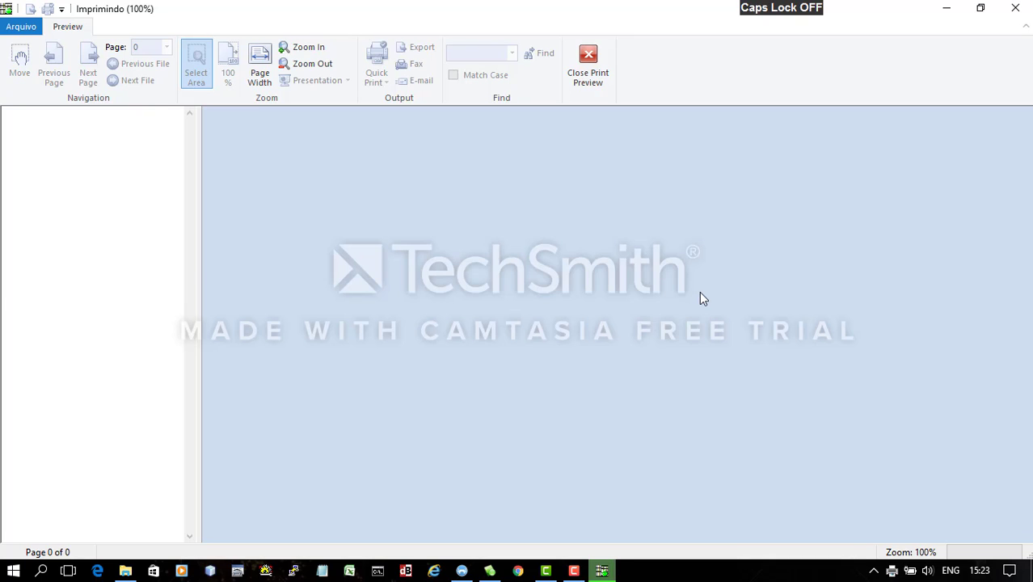
# Examine the previewed order list from the period header to the red grand total row at 200% zoom, and close the preview
pyautogui.click(304, 46)
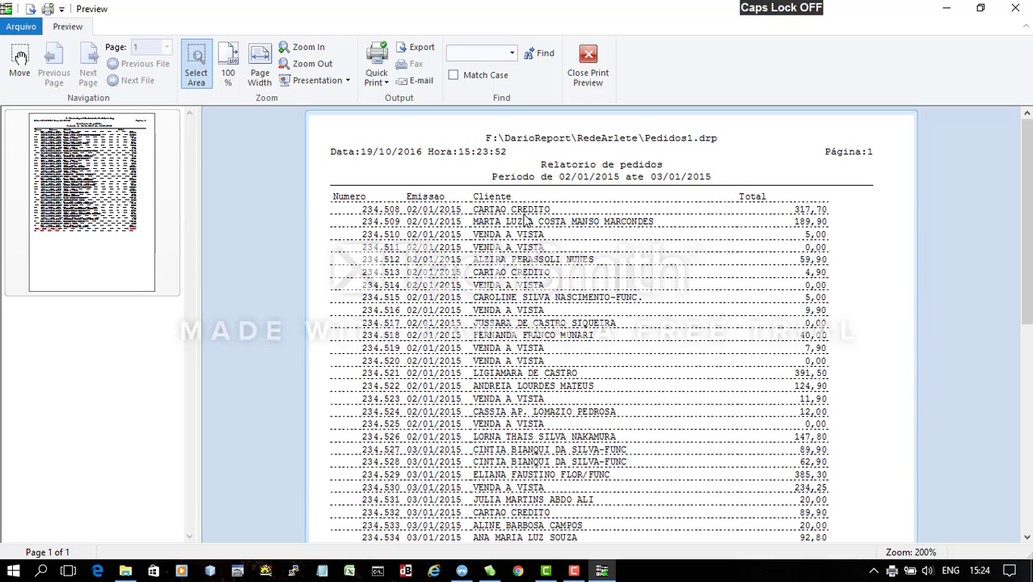
pyautogui.scroll(-5, 643, 182)
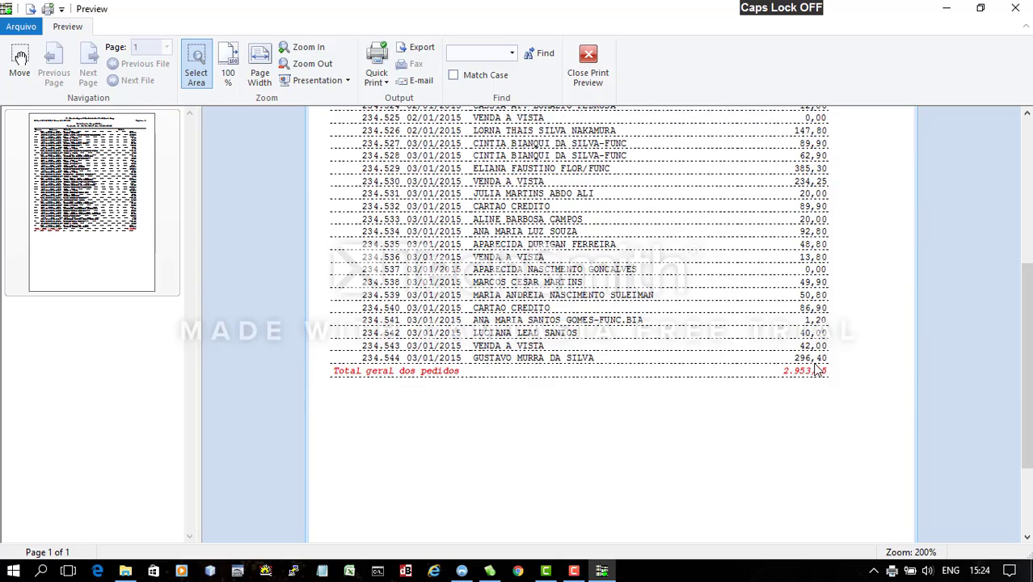
pyautogui.scroll(5, 813, 376)
pyautogui.scroll(-5, 804, 306)
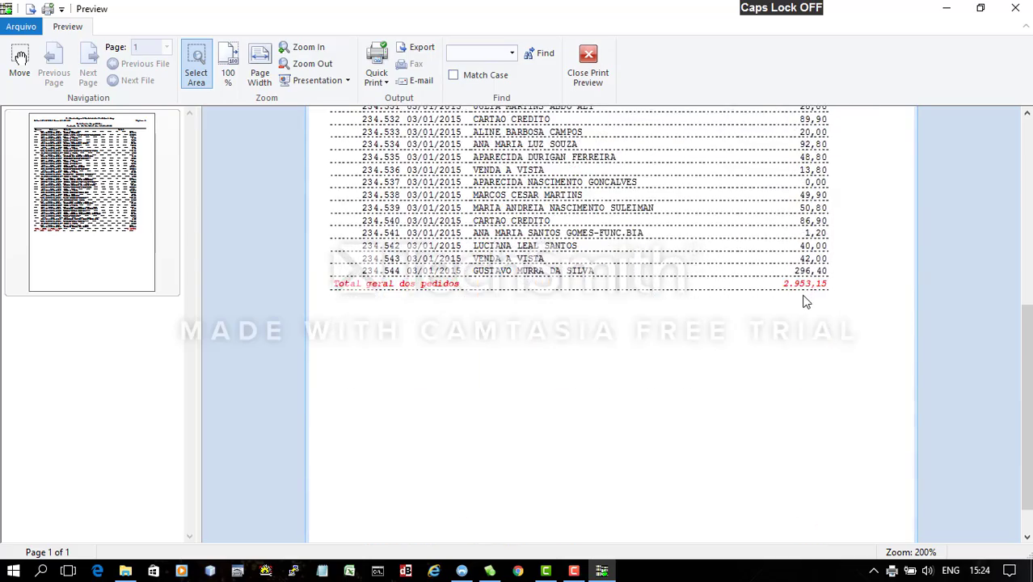
pyautogui.scroll(5, 804, 301)
pyautogui.scroll(-5, 556, 331)
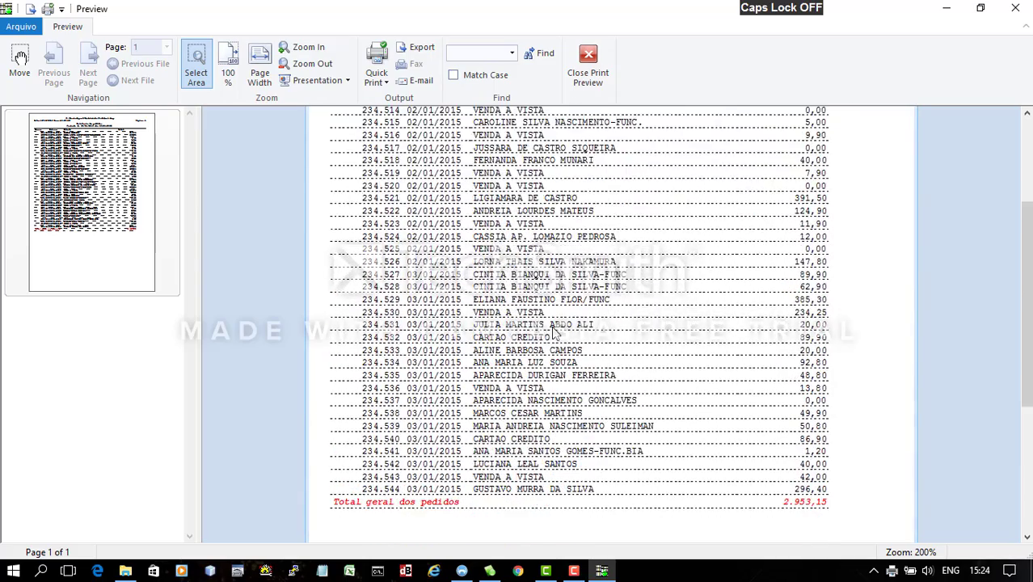
pyautogui.scroll(5, 555, 332)
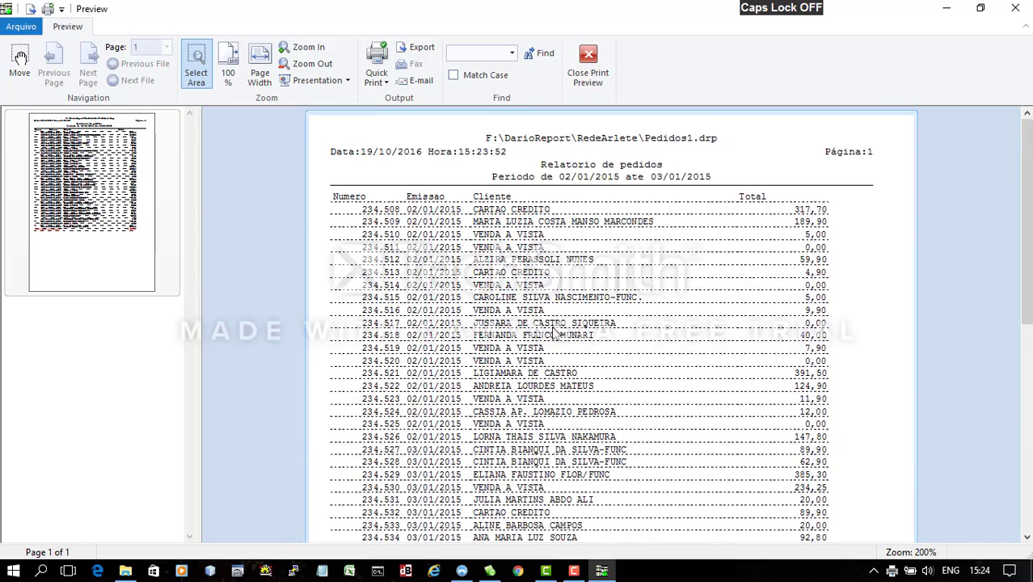
pyautogui.scroll(-5, 555, 331)
pyautogui.scroll(5, 556, 331)
pyautogui.scroll(-4, 555, 332)
pyautogui.scroll(2, 556, 331)
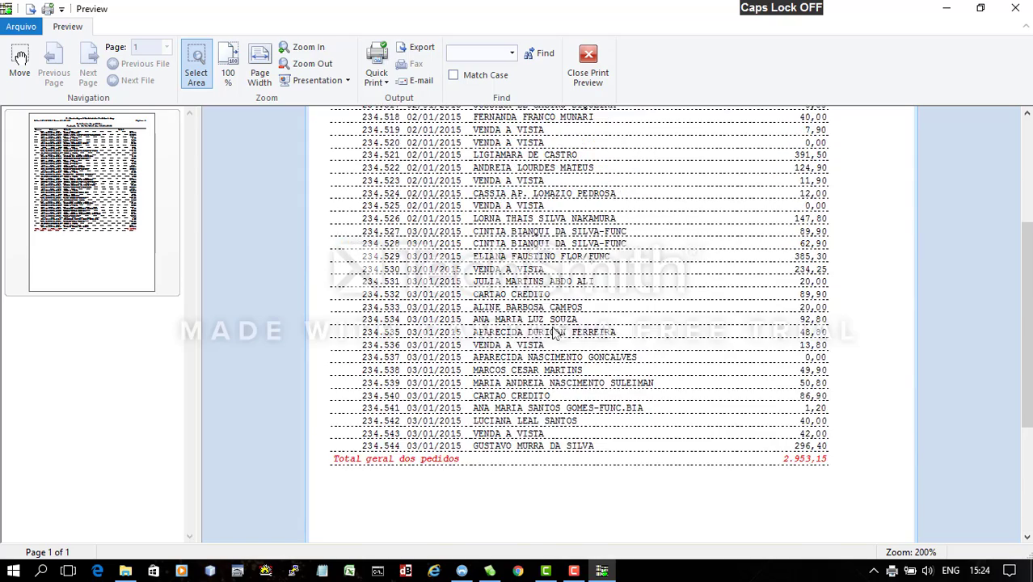
pyautogui.scroll(3, 555, 332)
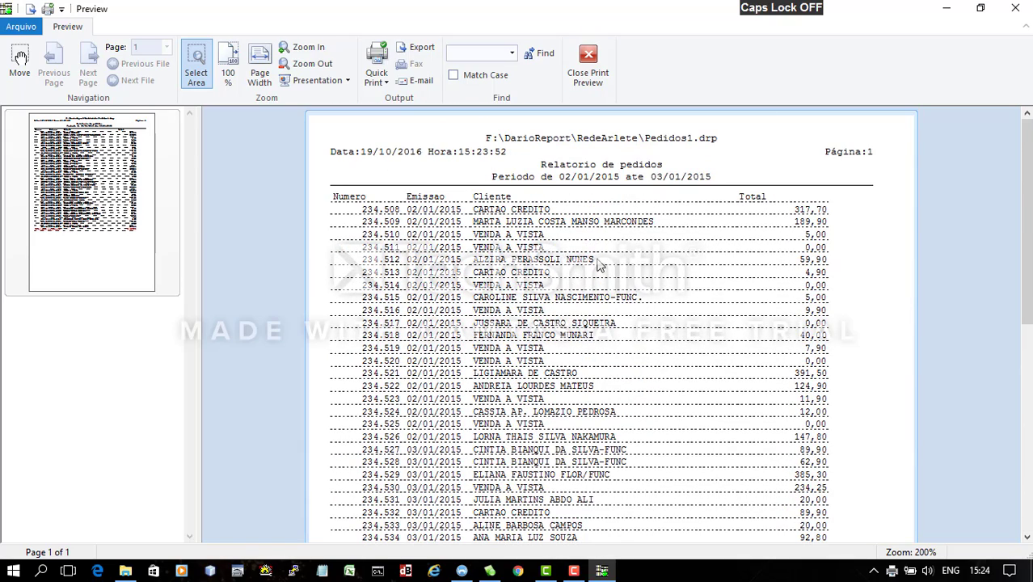
pyautogui.scroll(-5, 599, 266)
pyautogui.scroll(2, 480, 289)
pyautogui.scroll(5, 481, 290)
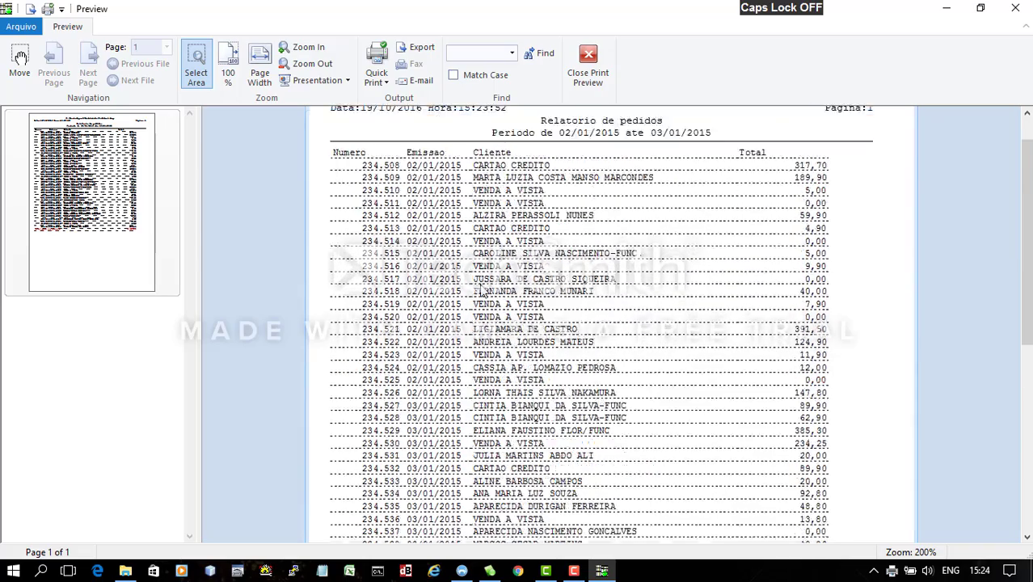
pyautogui.scroll(-3, 447, 244)
pyautogui.scroll(-2, 447, 244)
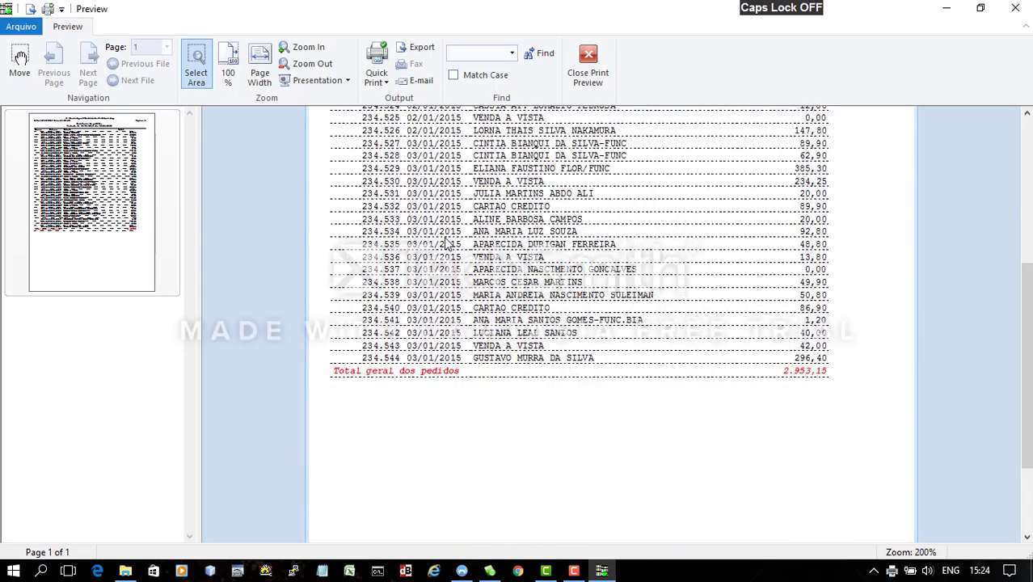
pyautogui.scroll(3, 447, 244)
pyautogui.scroll(-2, 447, 243)
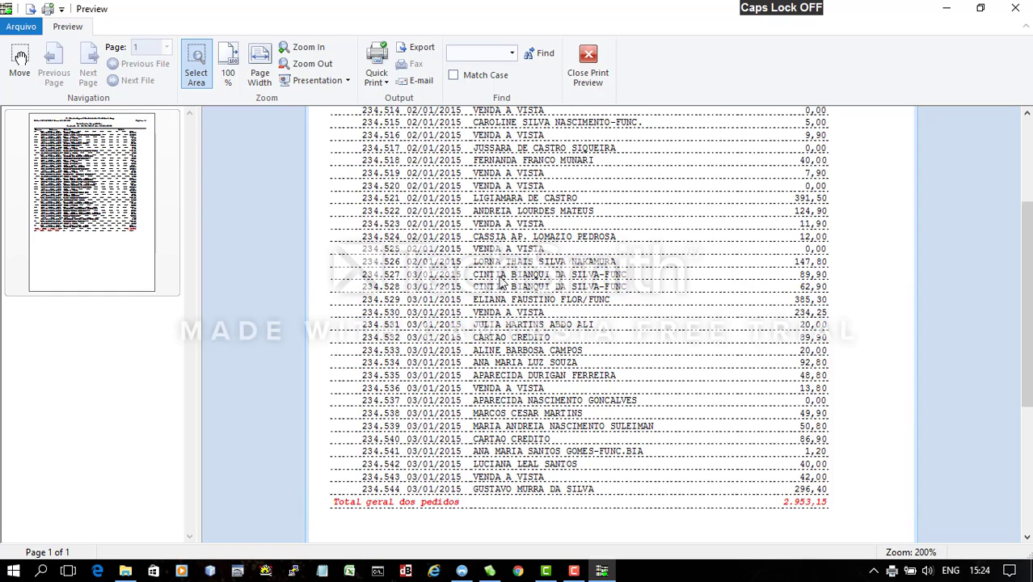
pyautogui.click(588, 65)
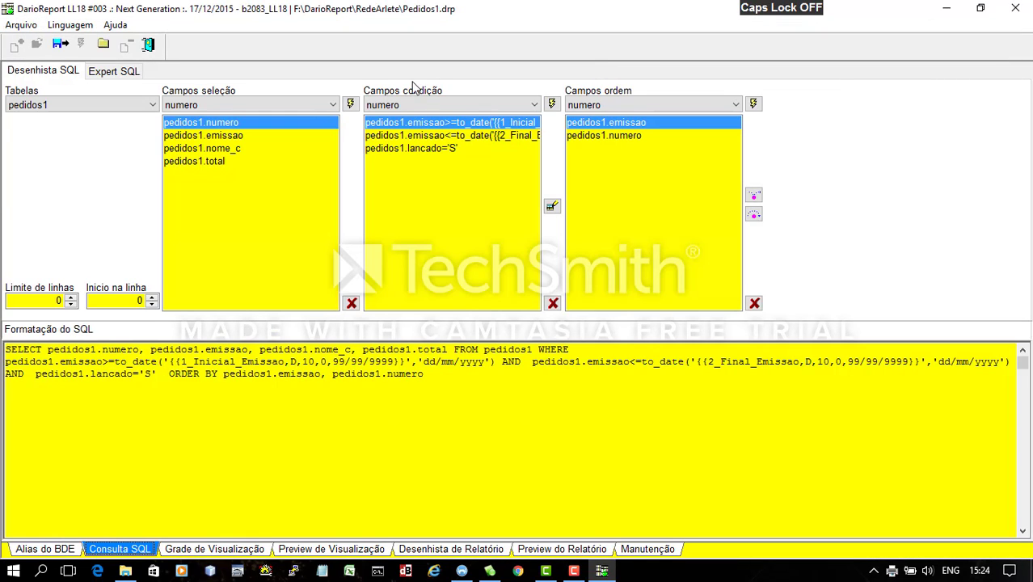
# Save the Pedidos1 report and close its file
pyautogui.click(61, 43)
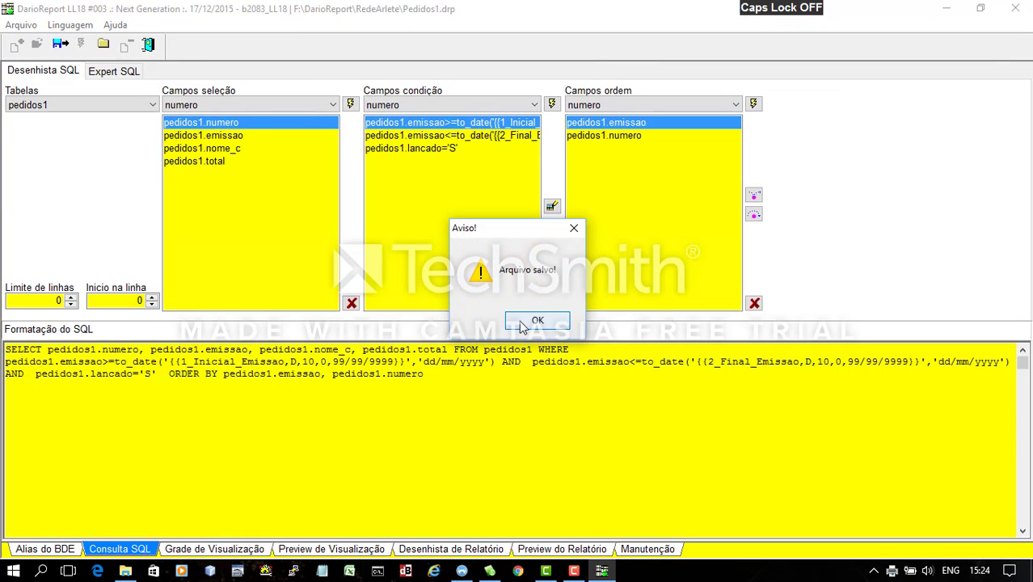
pyautogui.click(534, 319)
pyautogui.click(103, 43)
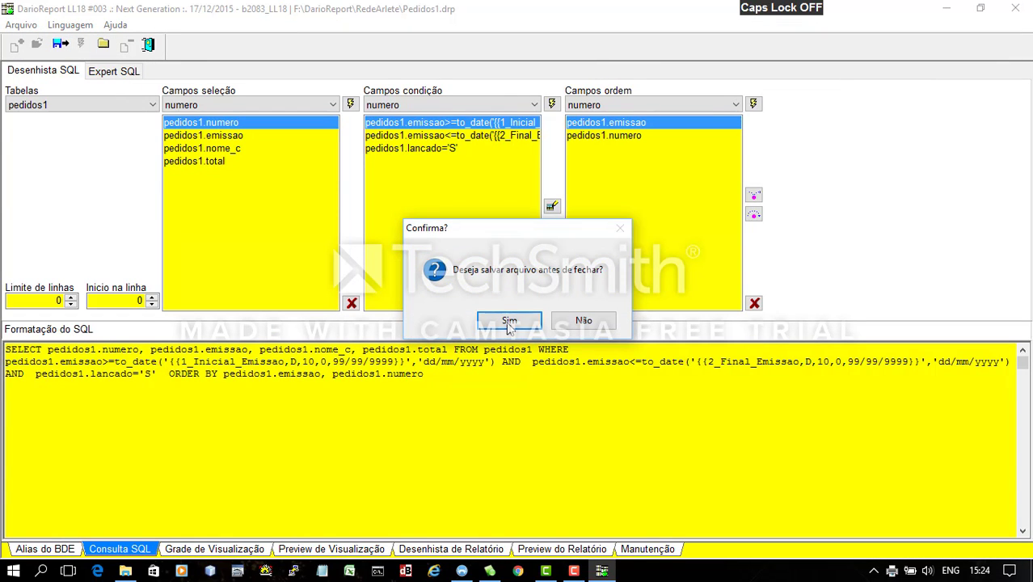